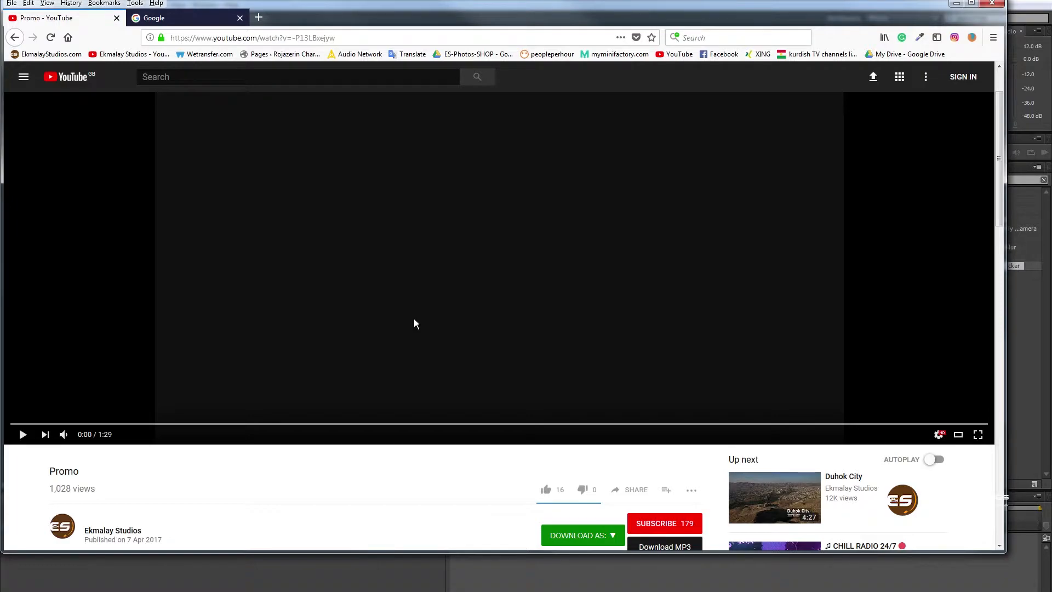
- Play the Promo video on YouTube and skip ahead to about 1:21
left_click(338, 264)
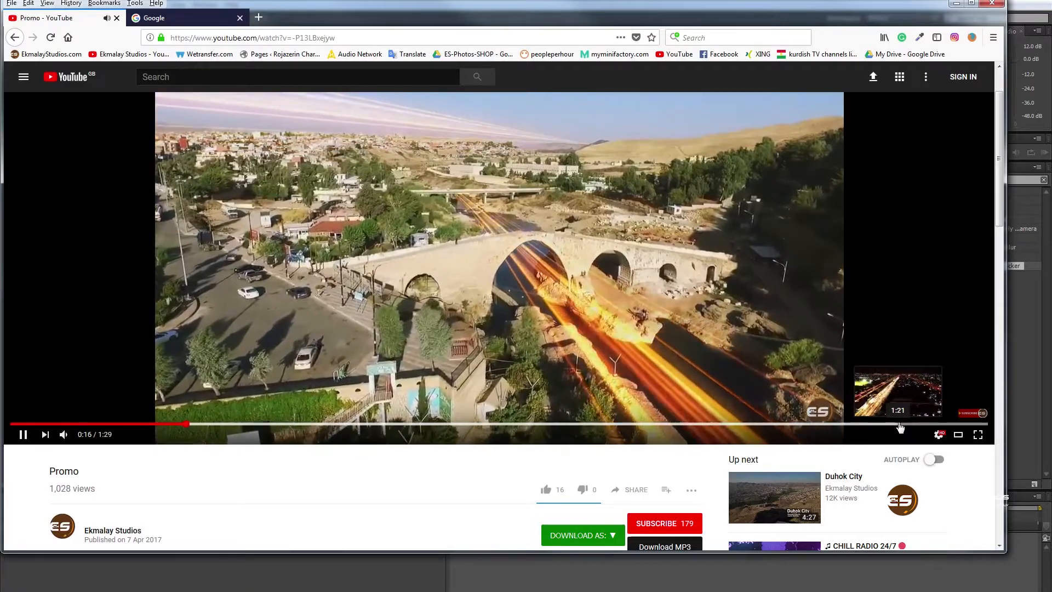
left_click(894, 424)
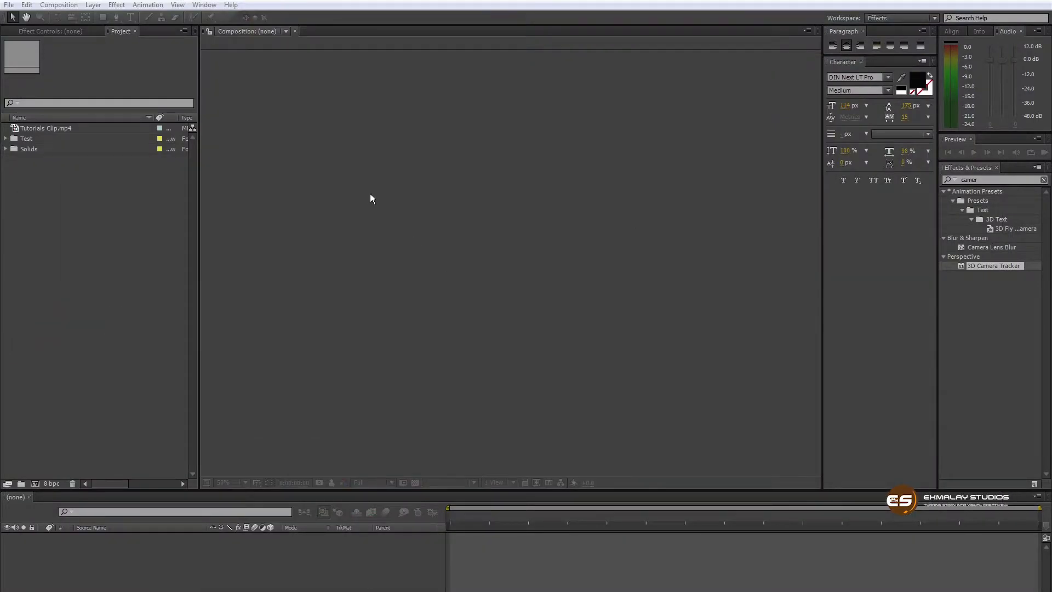
- Switch to After Effects and create a 10-second composition with the HDTV 1080 25 preset at half resolution
left_click(371, 198)
left_click(59, 5)
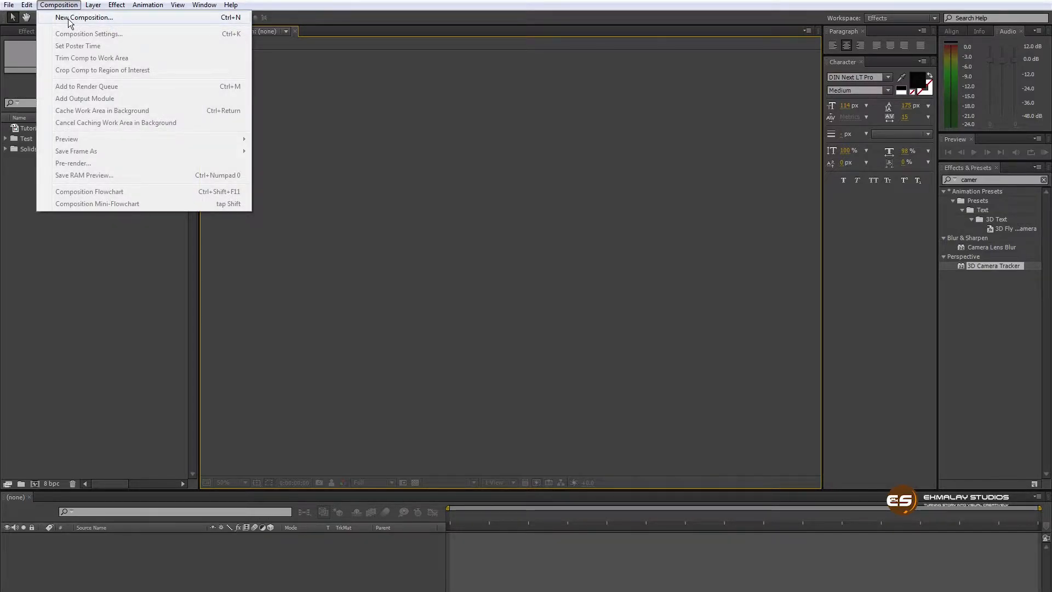
left_click(70, 18)
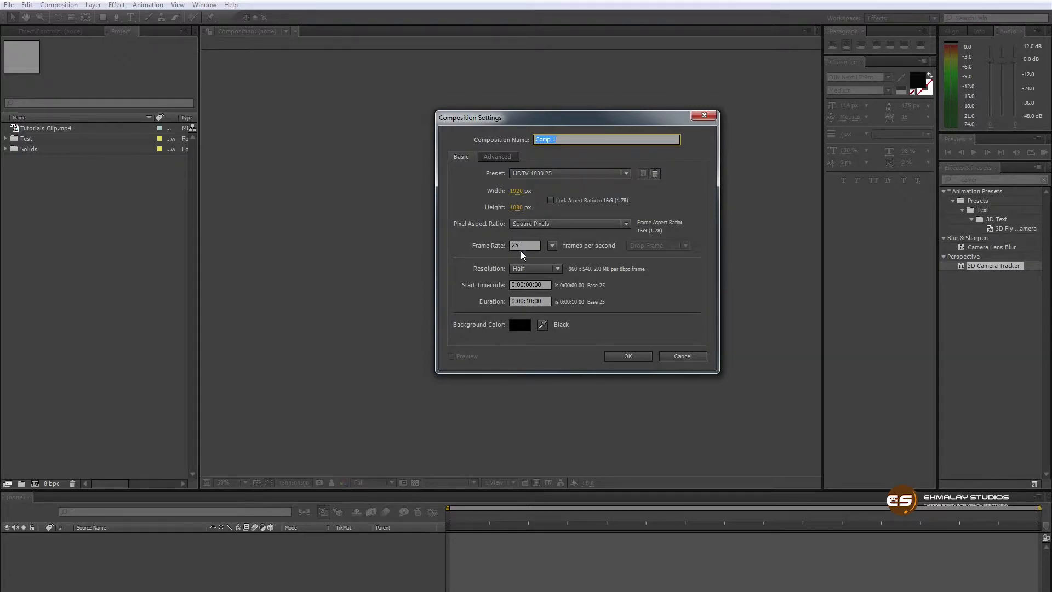
left_click(628, 356)
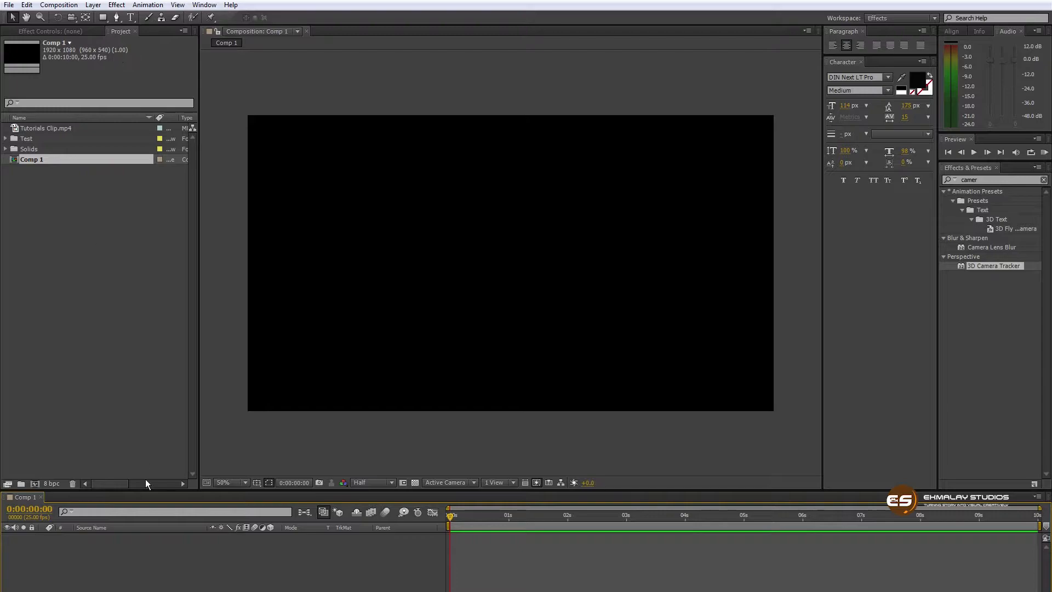
- Add Tutorials Clip.mp4 to the Comp 1 timeline and move the current time to 0:00:00:14
left_click(40, 128)
left_click_drag(35, 128, 146, 562)
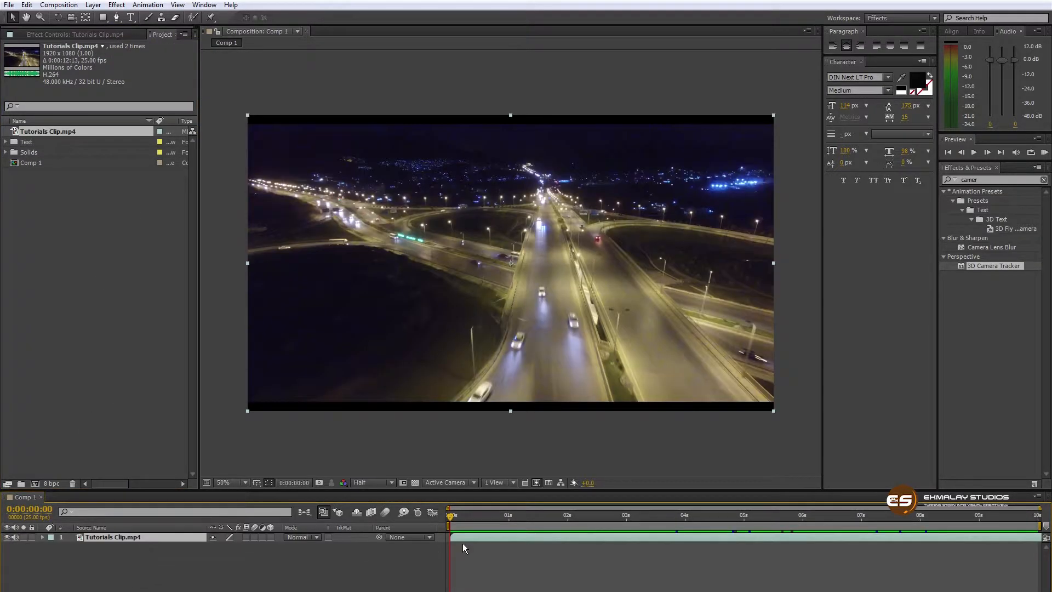
left_click_drag(450, 513, 482, 524)
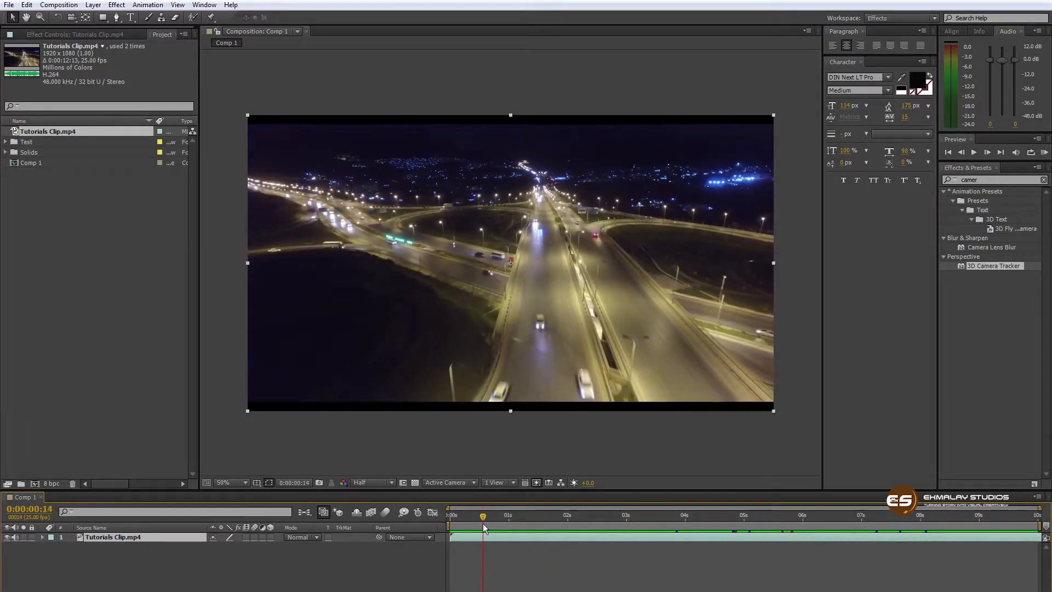
left_click(500, 565)
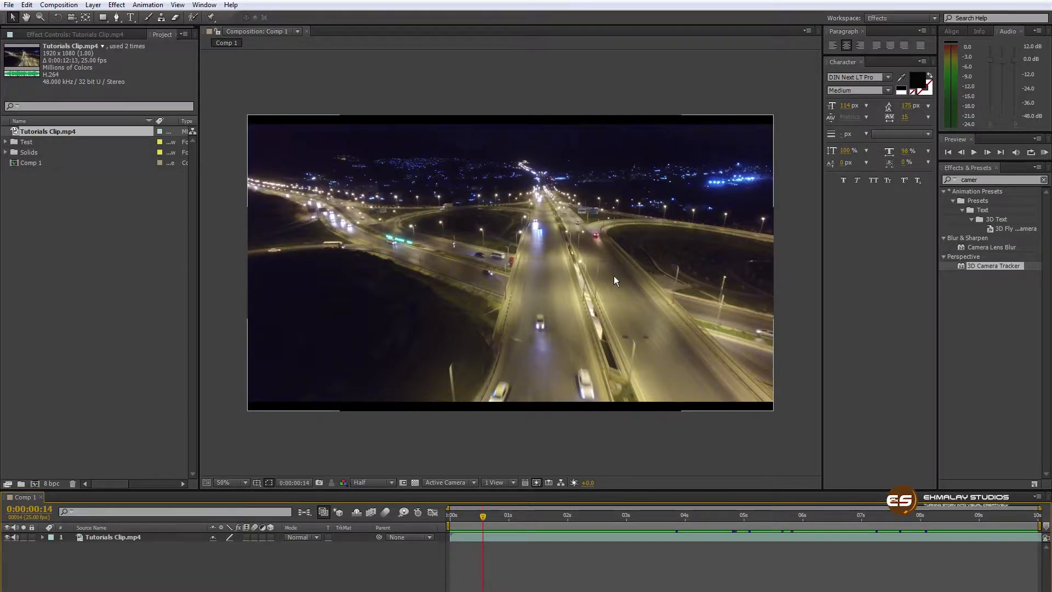
- Find the 3D Camera Tracker effect and apply it to the Tutorials Clip.mp4 layer
left_click(1044, 179)
left_click(995, 180)
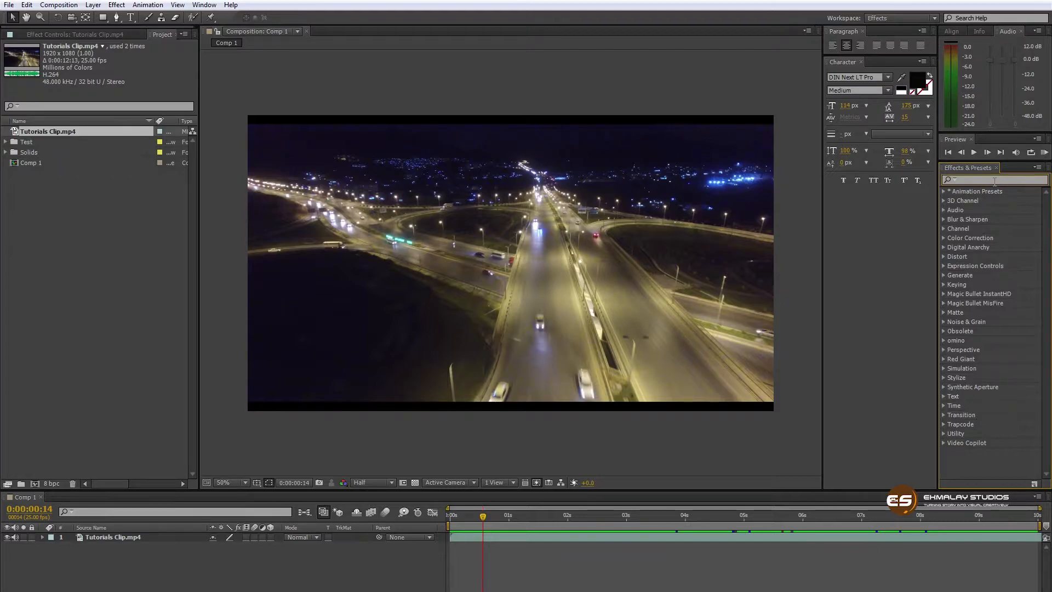
type("came")
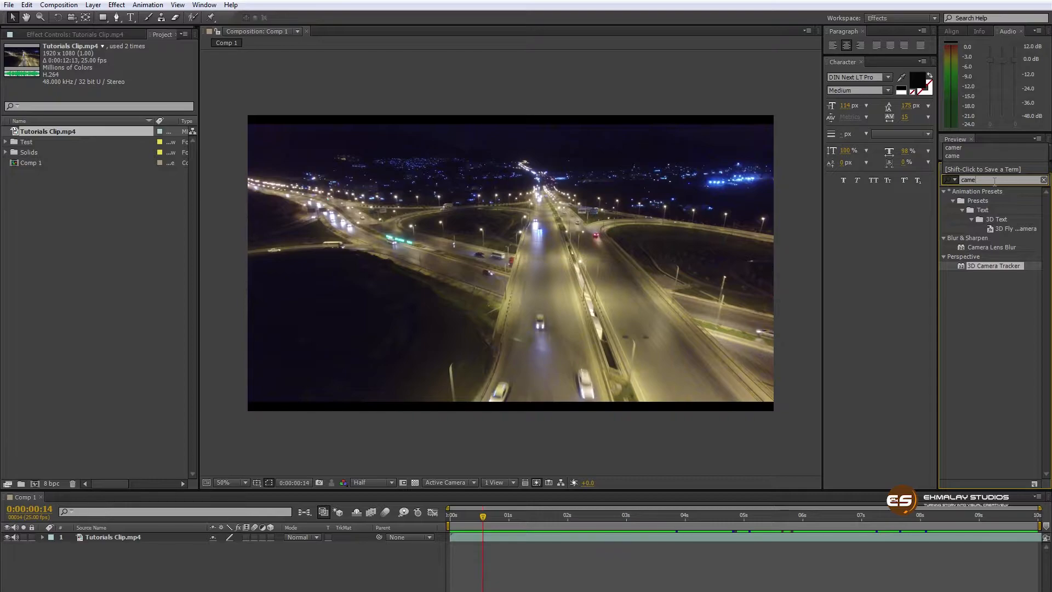
left_click(980, 264)
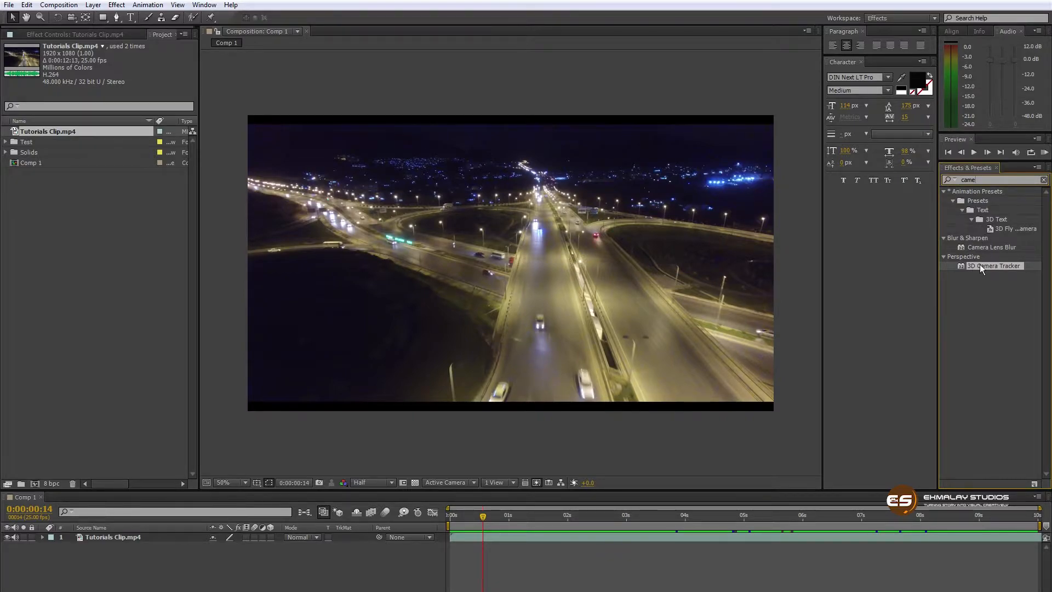
left_click(607, 535)
left_click_drag(967, 268, 611, 535)
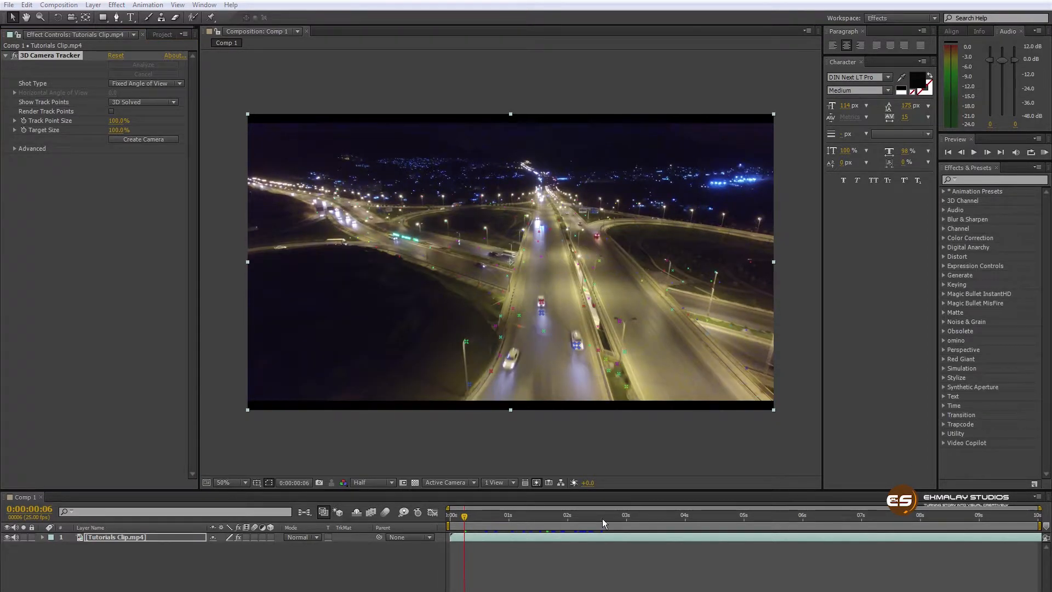
- Create a solid and camera from the 3D Camera Tracker points on the road near the middle of the shot
left_click(514, 445)
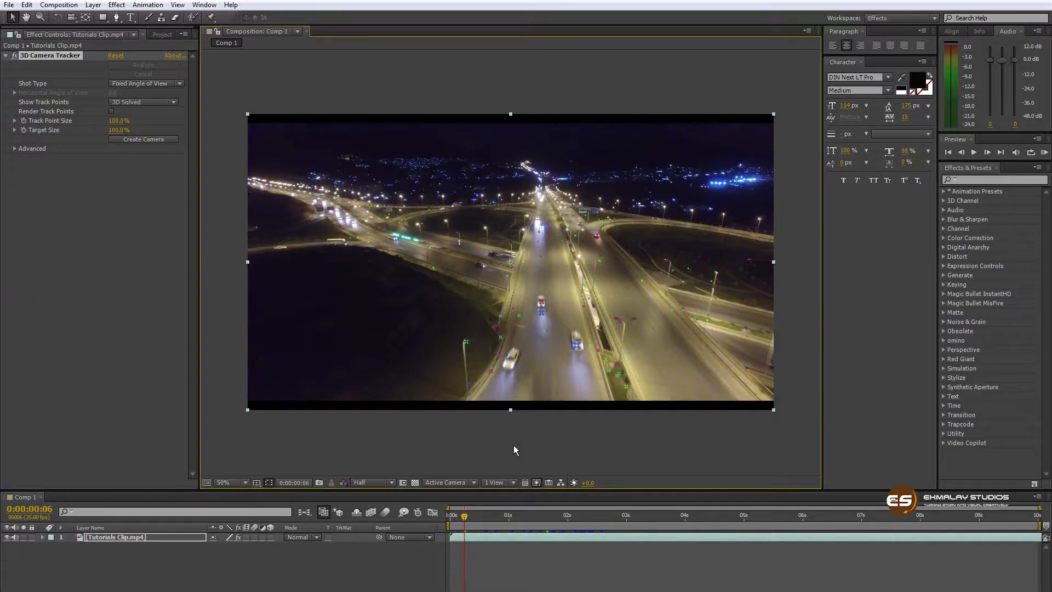
left_click(489, 537)
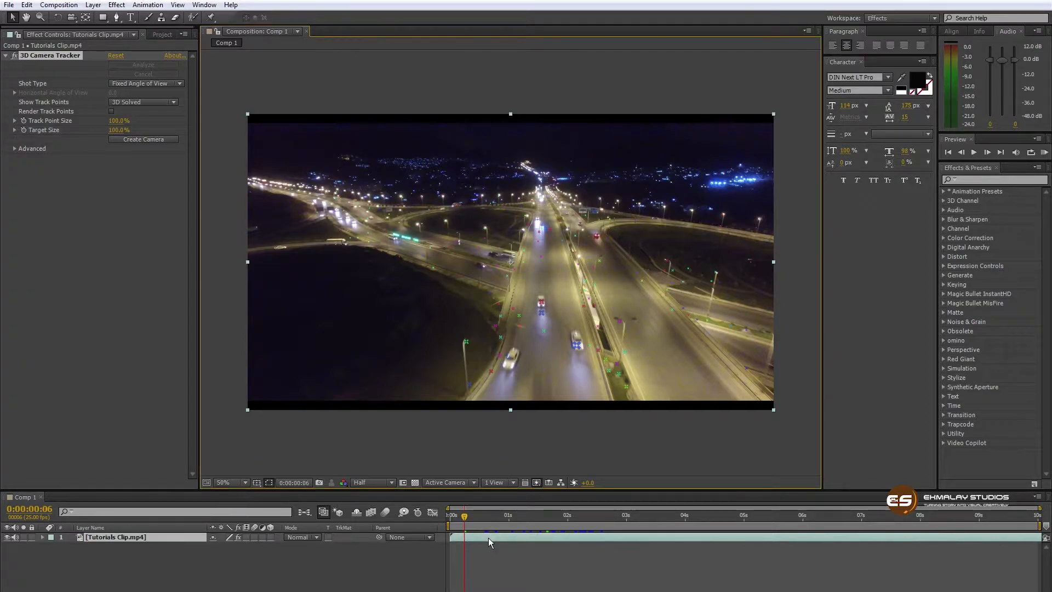
left_click(27, 55)
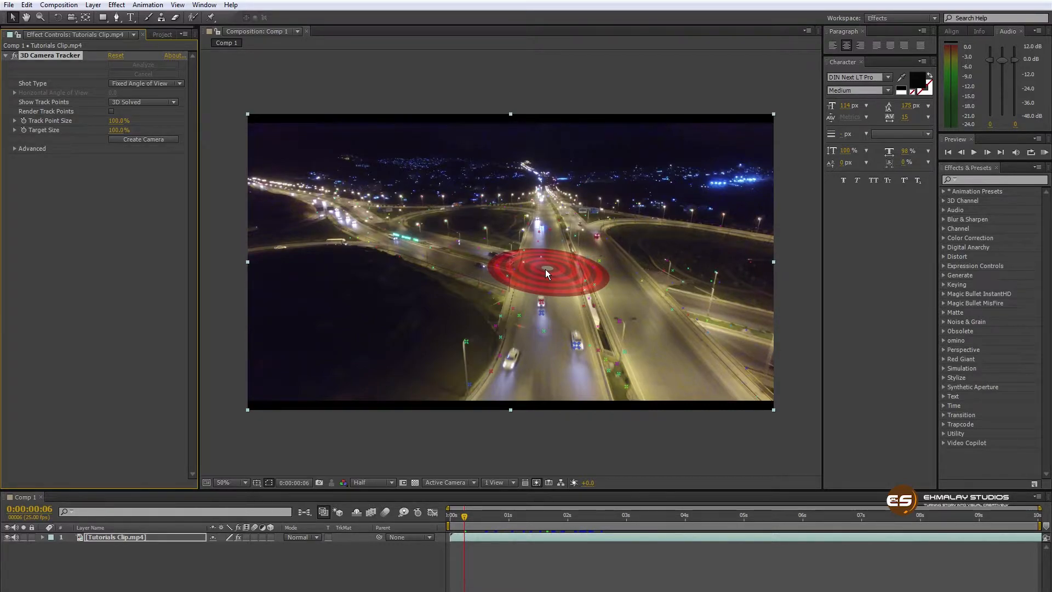
right_click(546, 274)
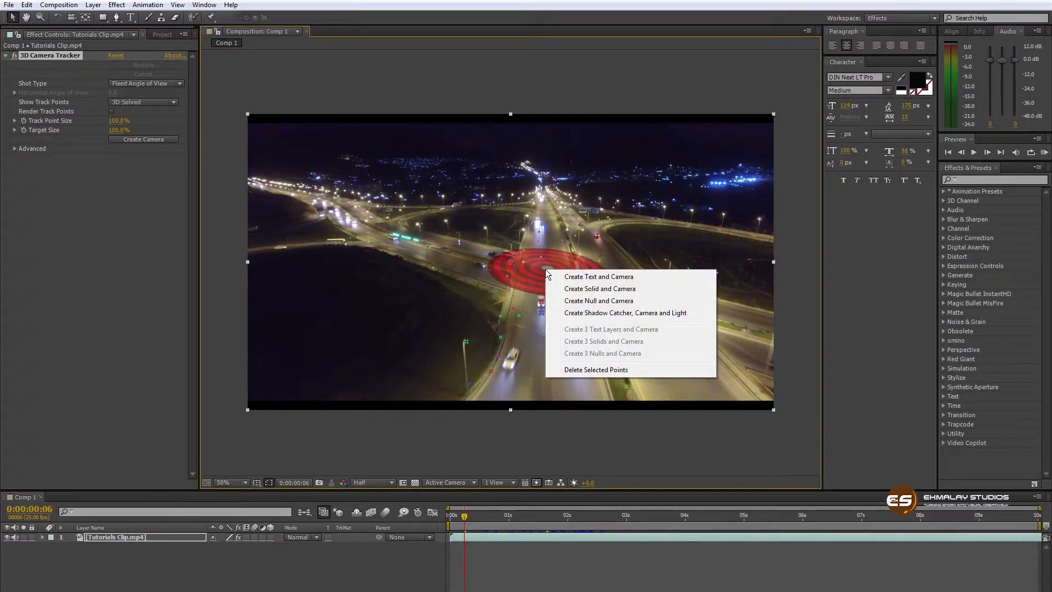
left_click(576, 290)
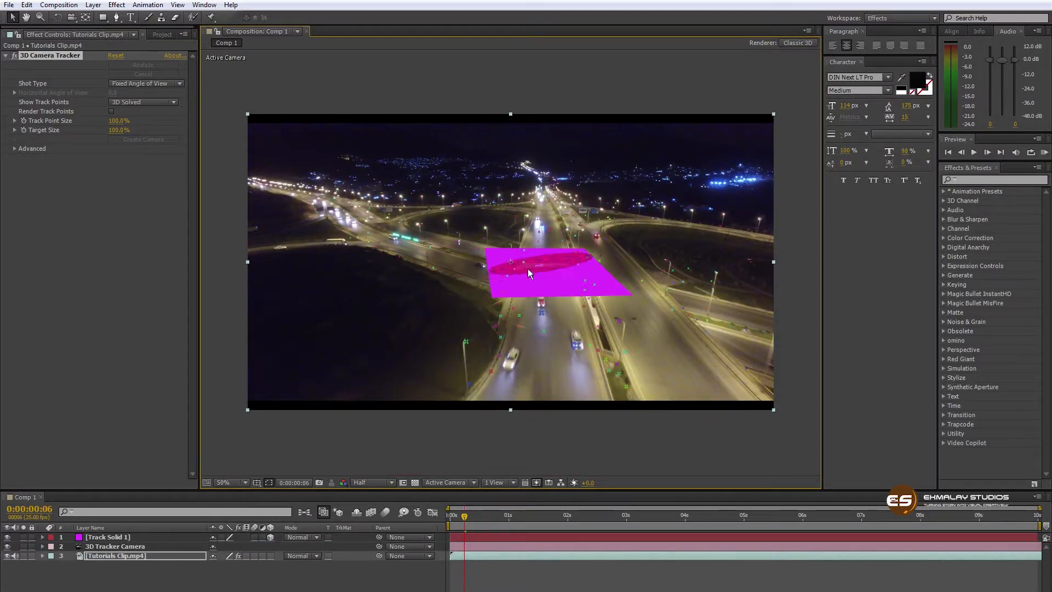
- Play back the composition to check how the track solid follows the road
left_click(198, 581)
left_click_drag(466, 517, 499, 518)
key("space")
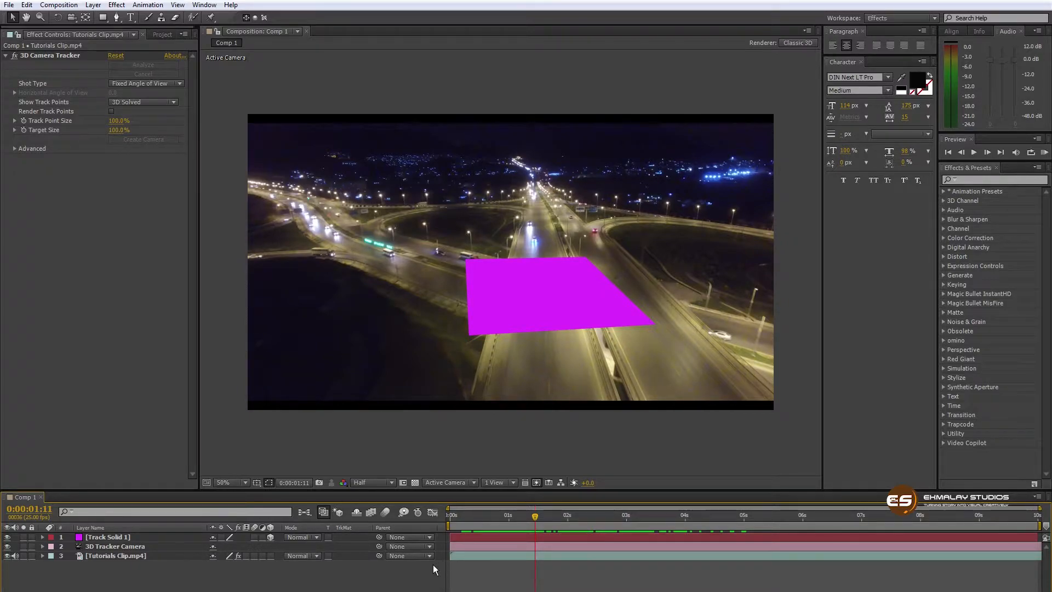
- Create a black 1920 × 1080 solid layer named "Light strikes"
right_click(311, 579)
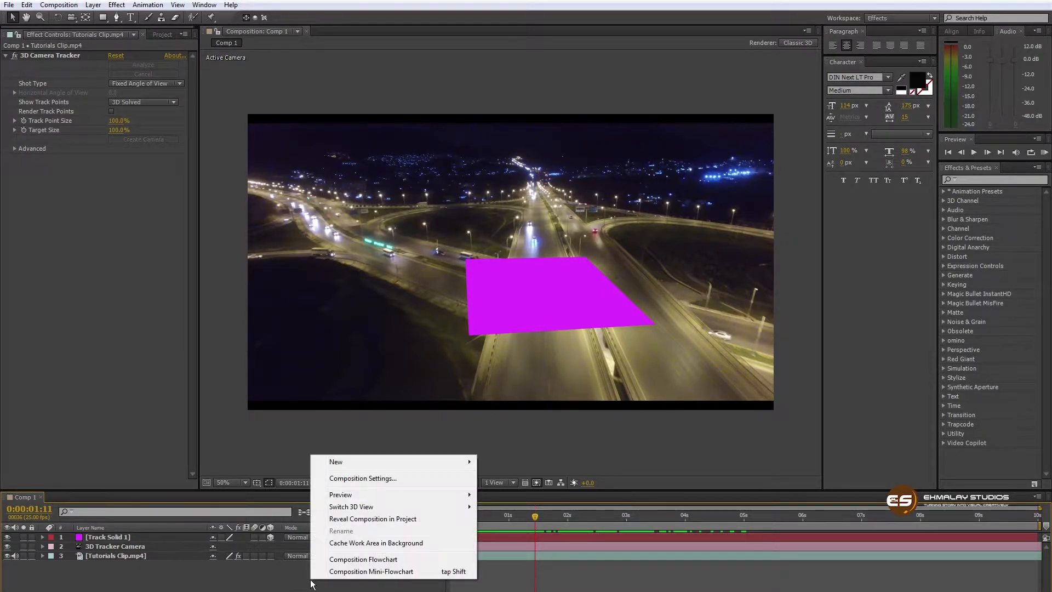
mouse_move(353, 466)
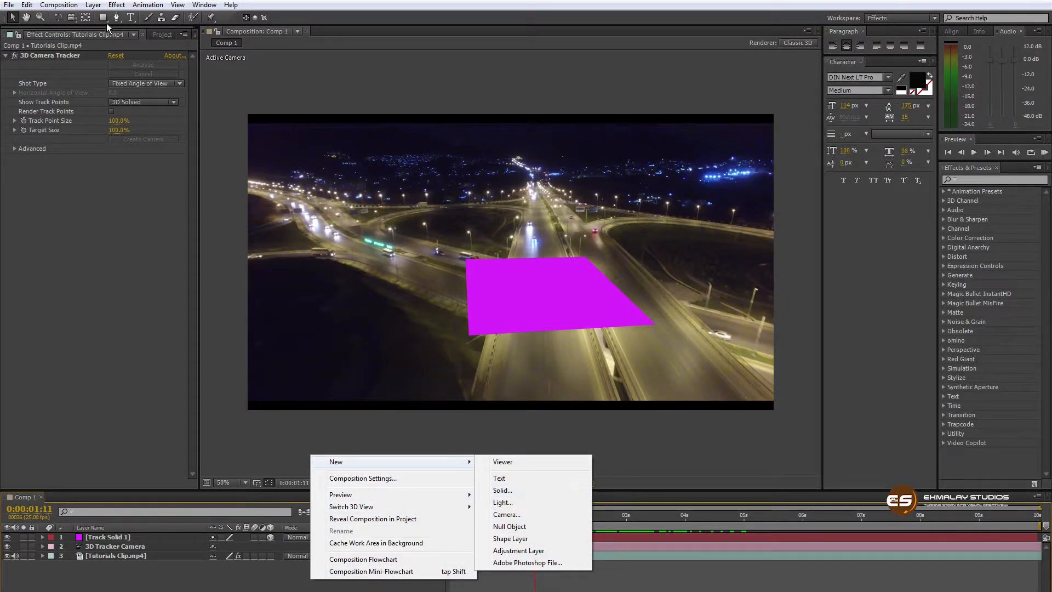
left_click(97, 3)
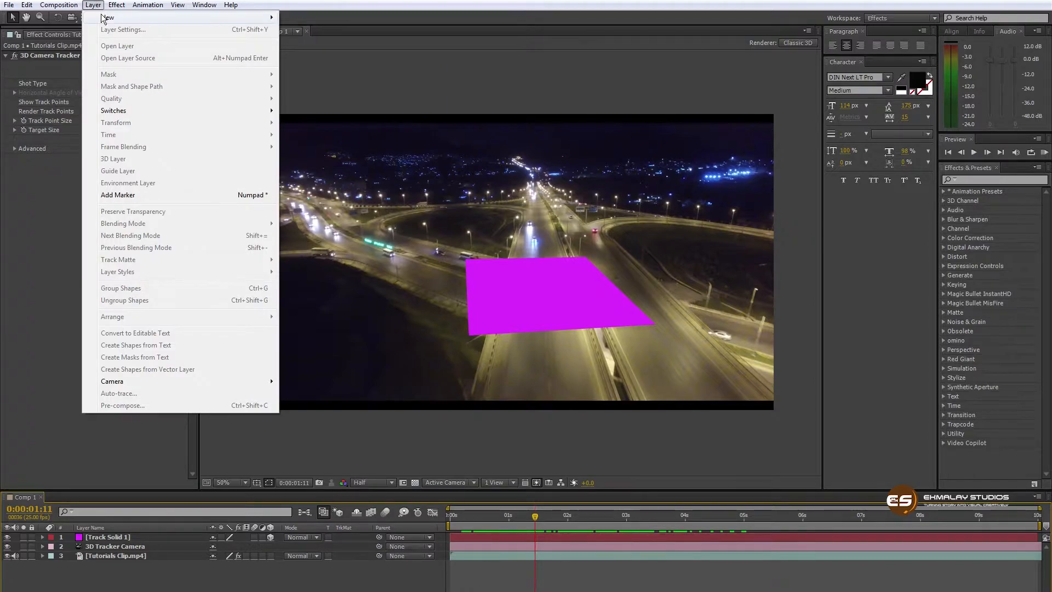
mouse_move(107, 18)
left_click(297, 29)
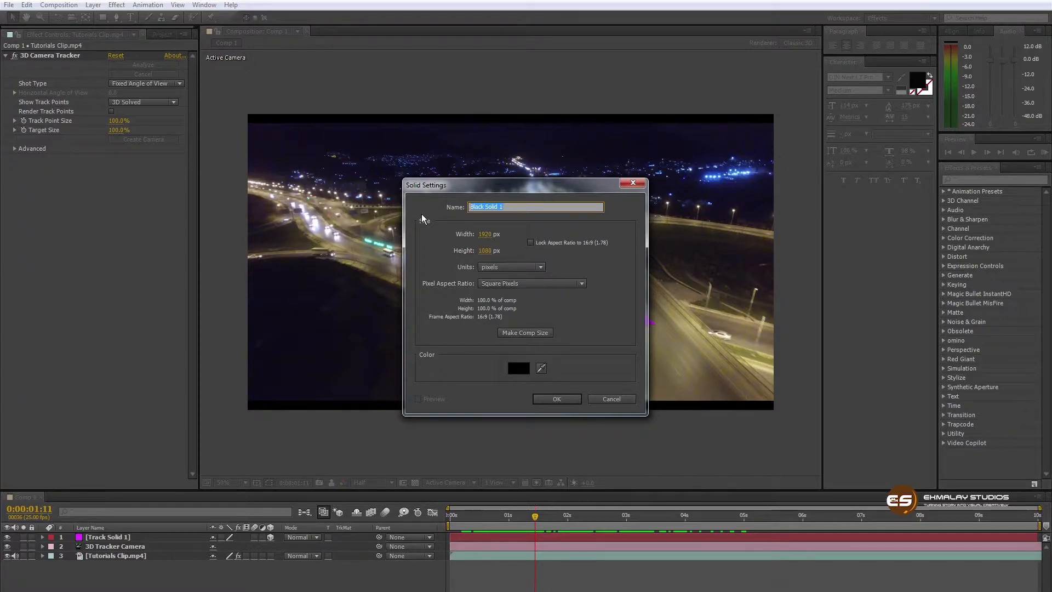
type("Light strikes")
left_click(566, 399)
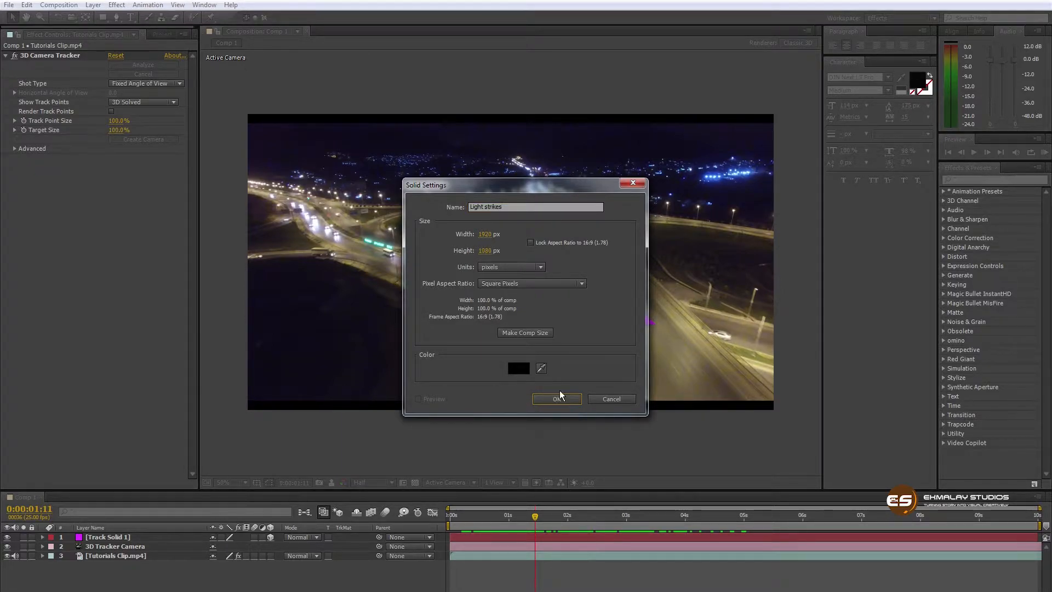
left_click(560, 394)
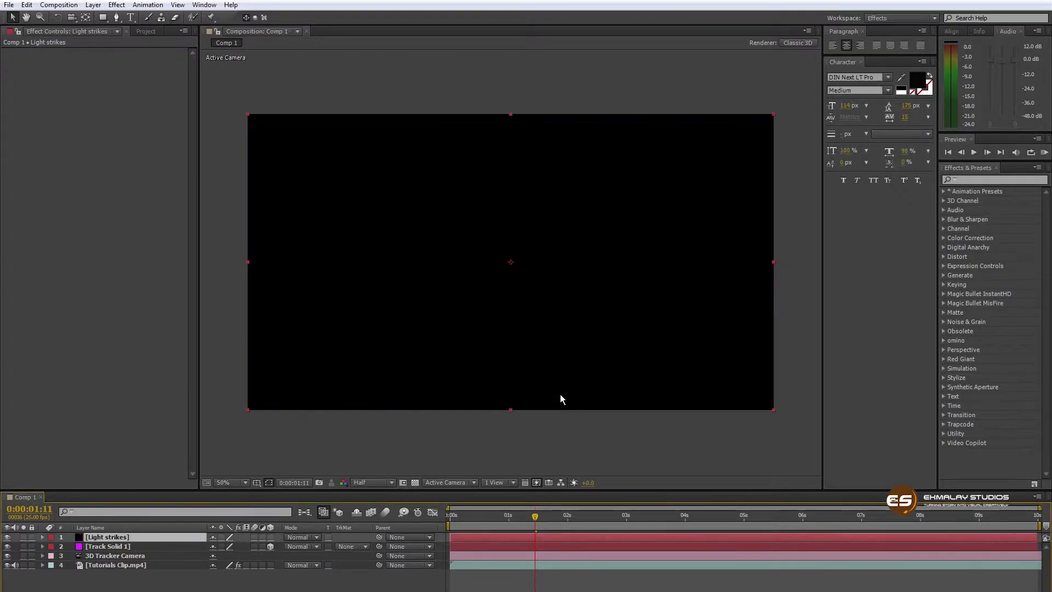
- Pre-compose the Light strikes layer as "Light strikes Comp", moving all attributes into the new composition
right_click(119, 539)
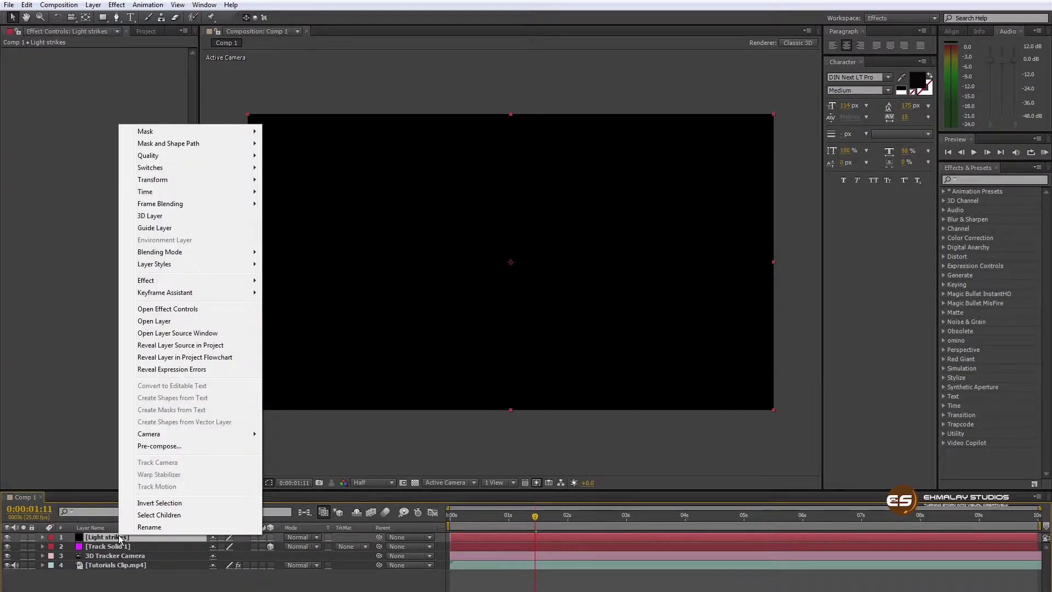
left_click(174, 448)
left_click(524, 430)
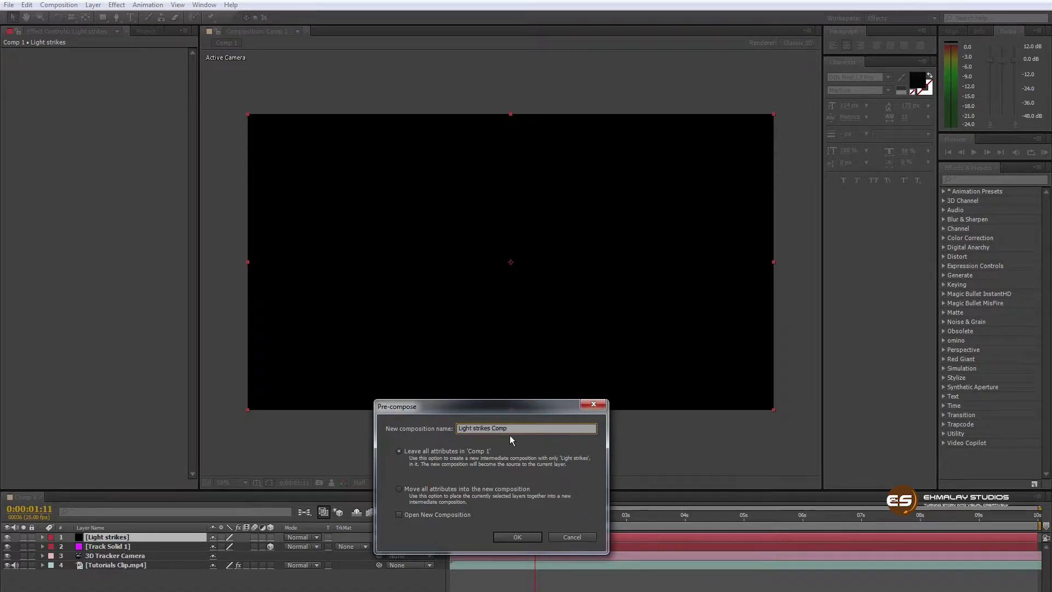
key("BackSpace")
key("BackSpace")
left_click(415, 492)
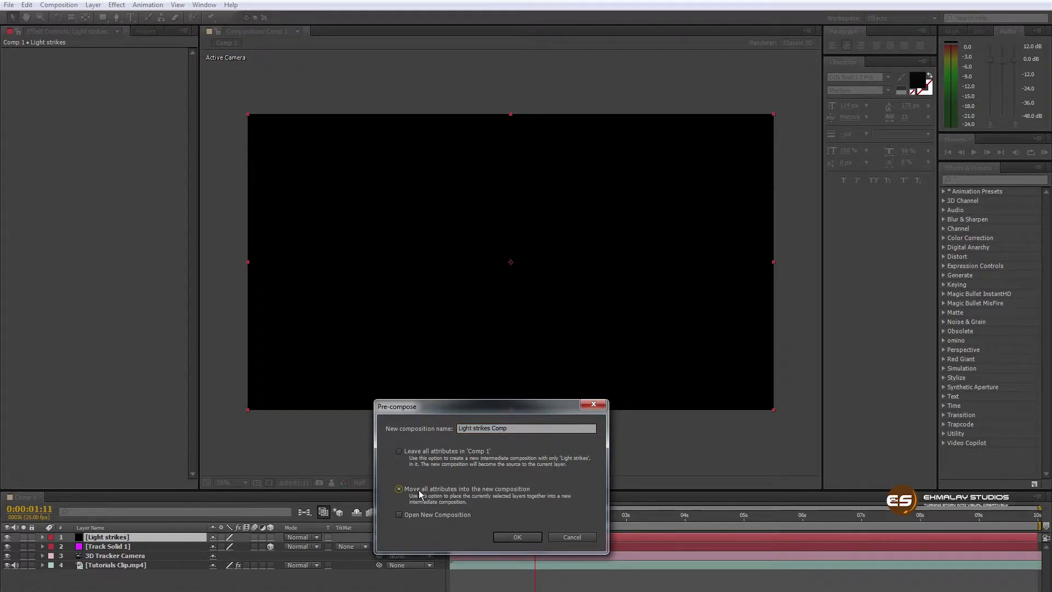
left_click(516, 537)
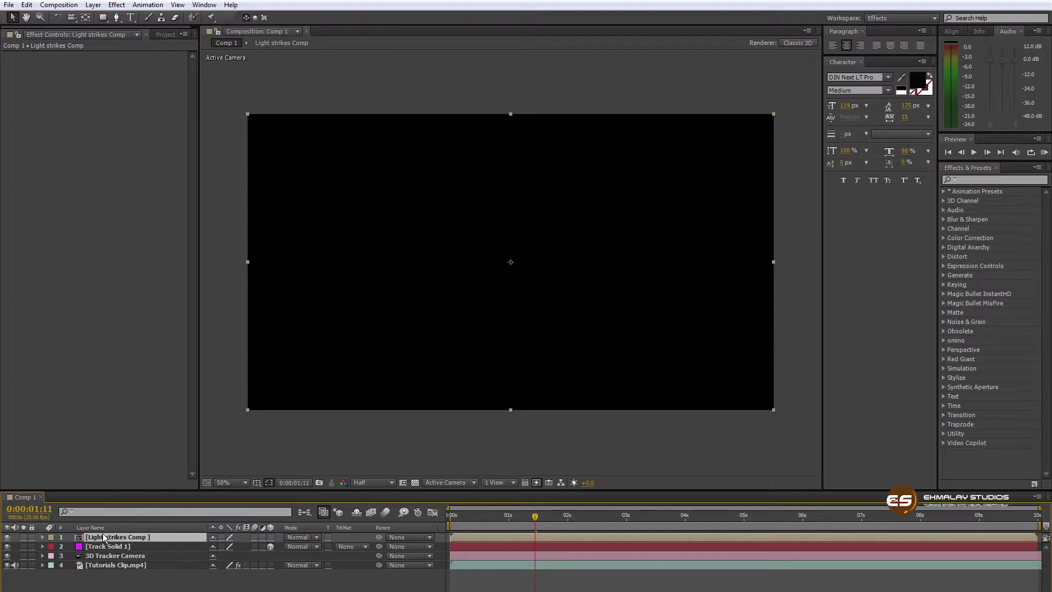
- Open Light strikes Comp and apply the Fractal Noise effect to its Light strikes solid
double_click(121, 541)
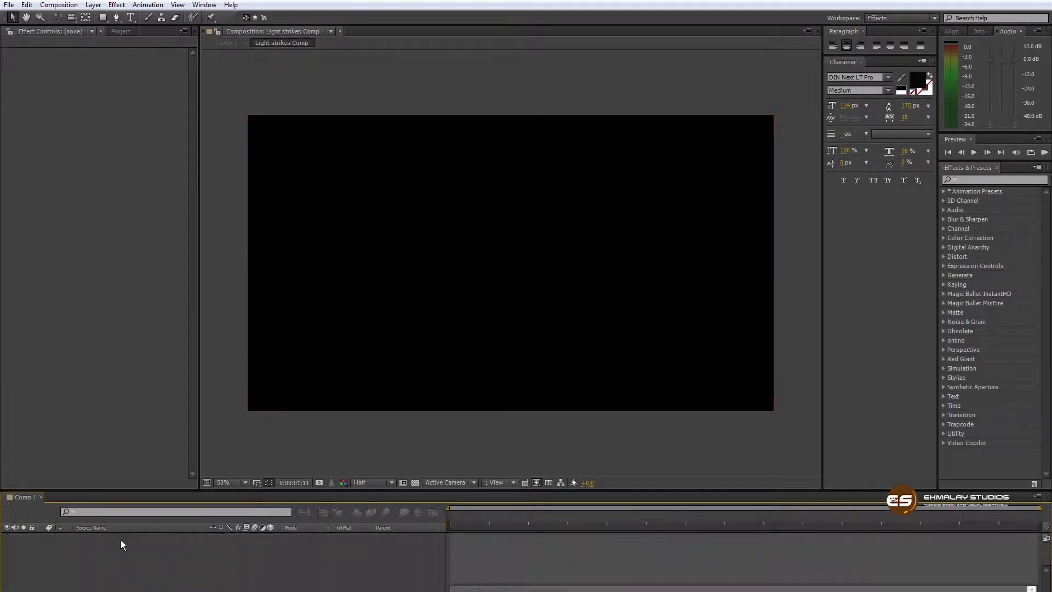
left_click(133, 537)
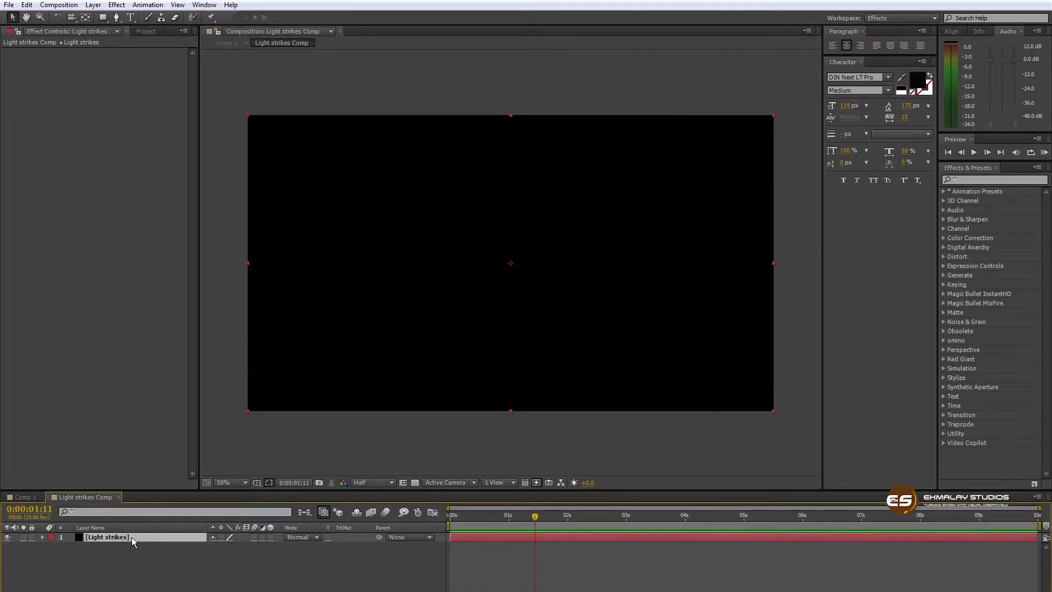
left_click(980, 184)
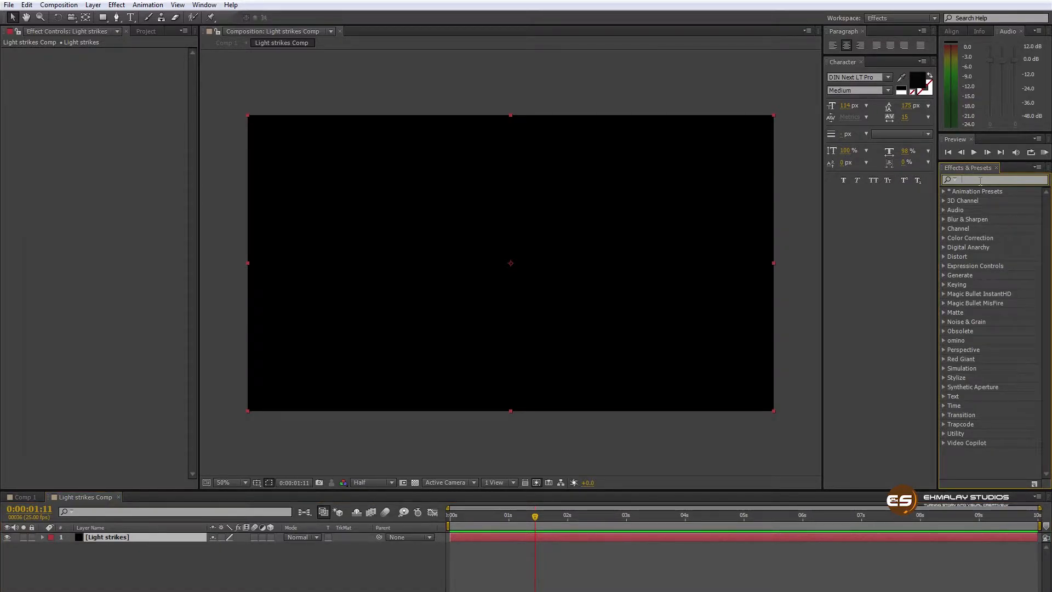
type("noise")
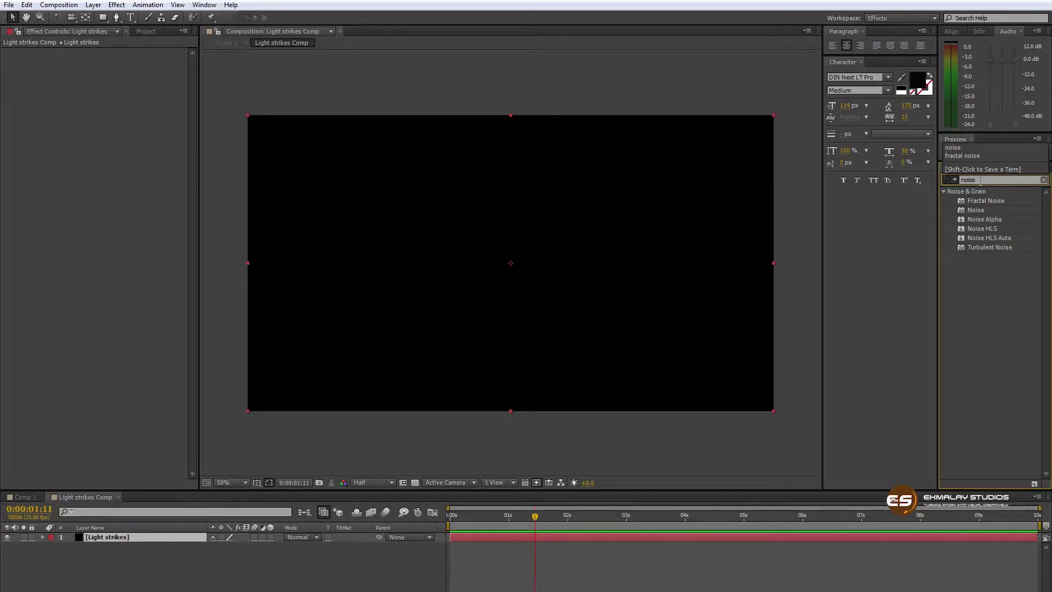
left_click(977, 201)
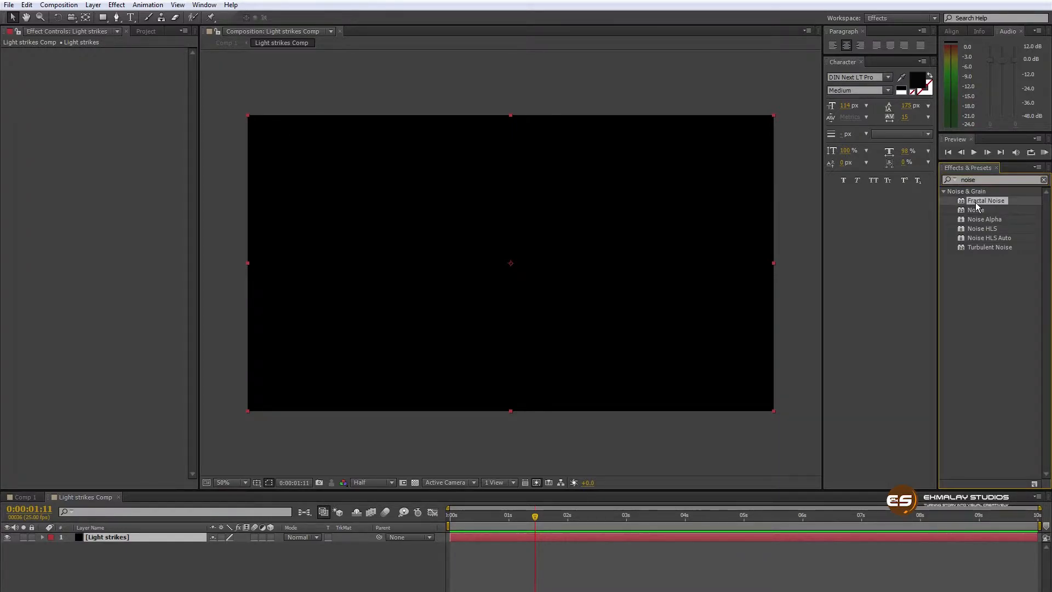
left_click_drag(980, 202, 615, 535)
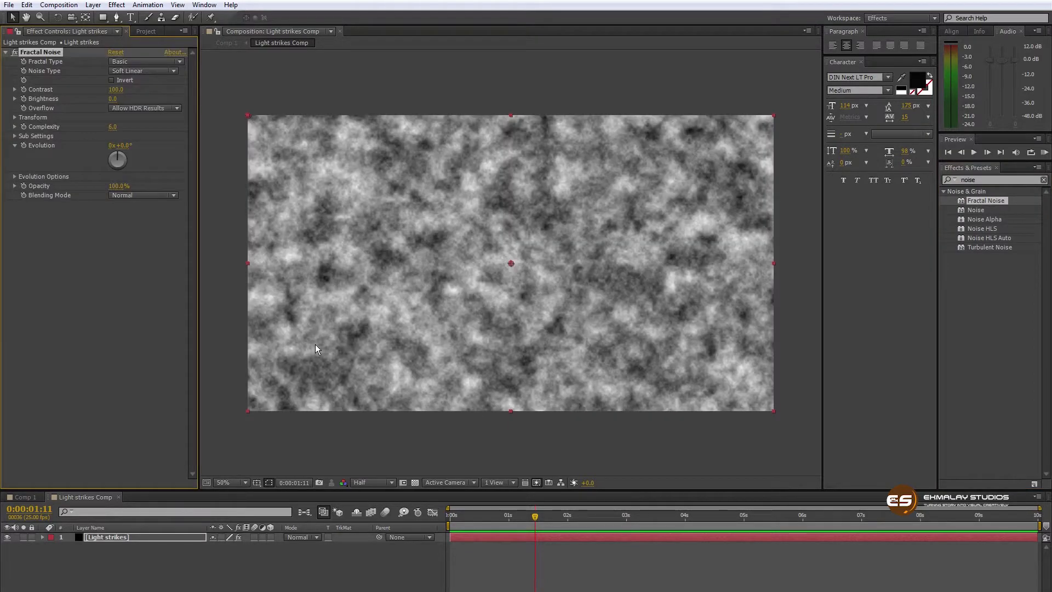
- Disable uniform scaling in the Fractal Noise transform settings and set the scale width to 10000
left_click(15, 118)
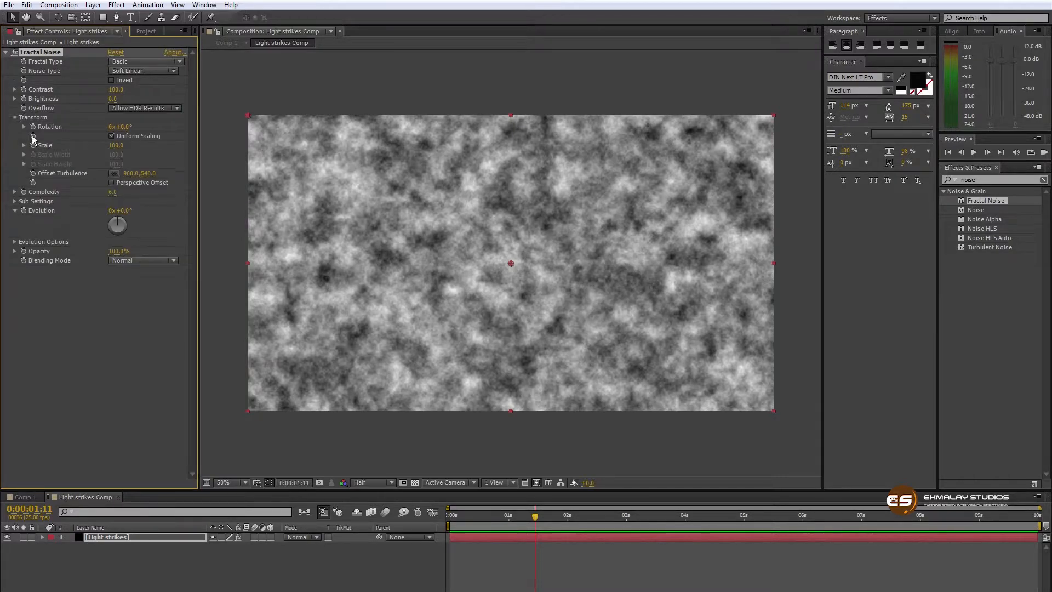
left_click(113, 135)
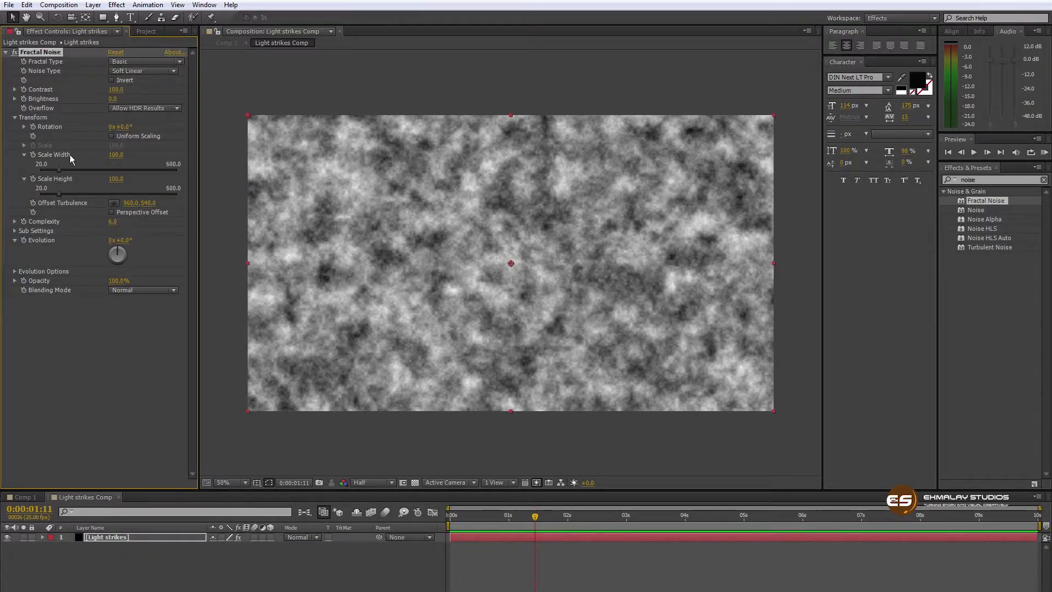
left_click_drag(60, 170, 124, 170)
left_click(117, 156)
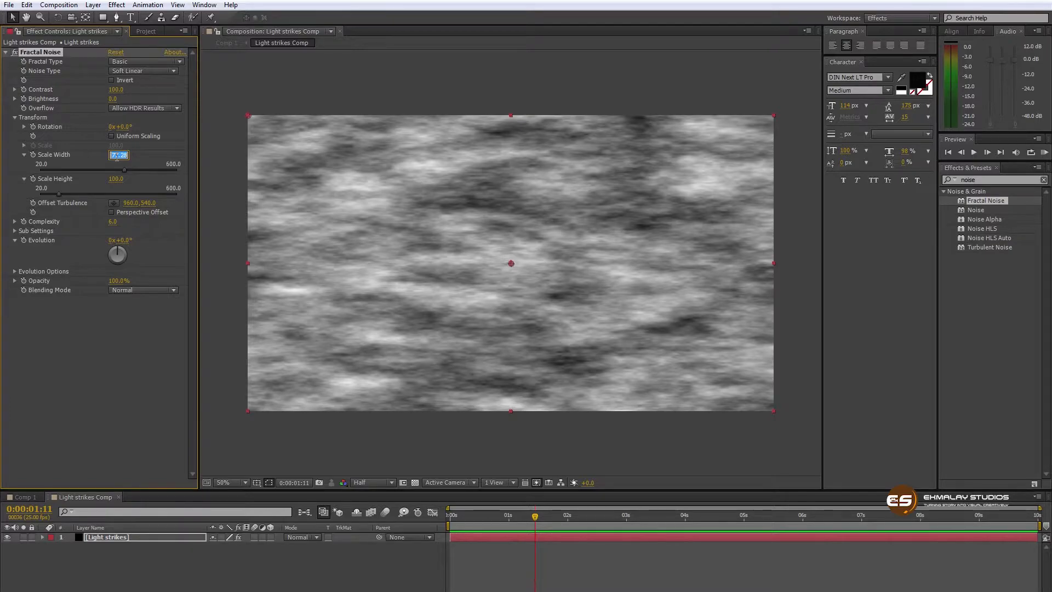
type("10000")
key("Return")
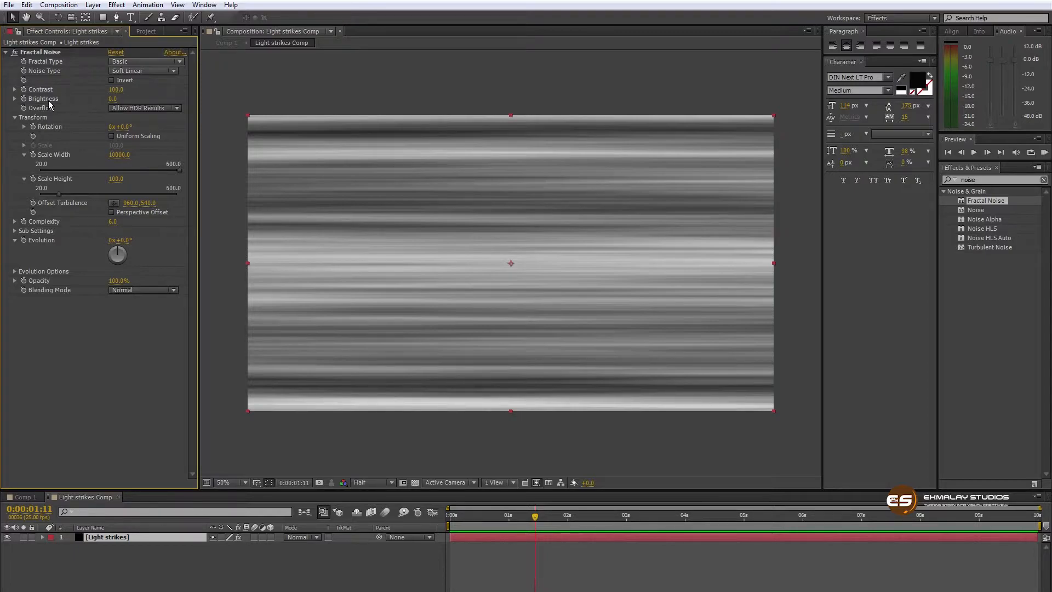
- Set the Fractal Noise contrast to 248 and brightness to -50 to leave separate bright streaks on black
left_click_drag(115, 89, 205, 99)
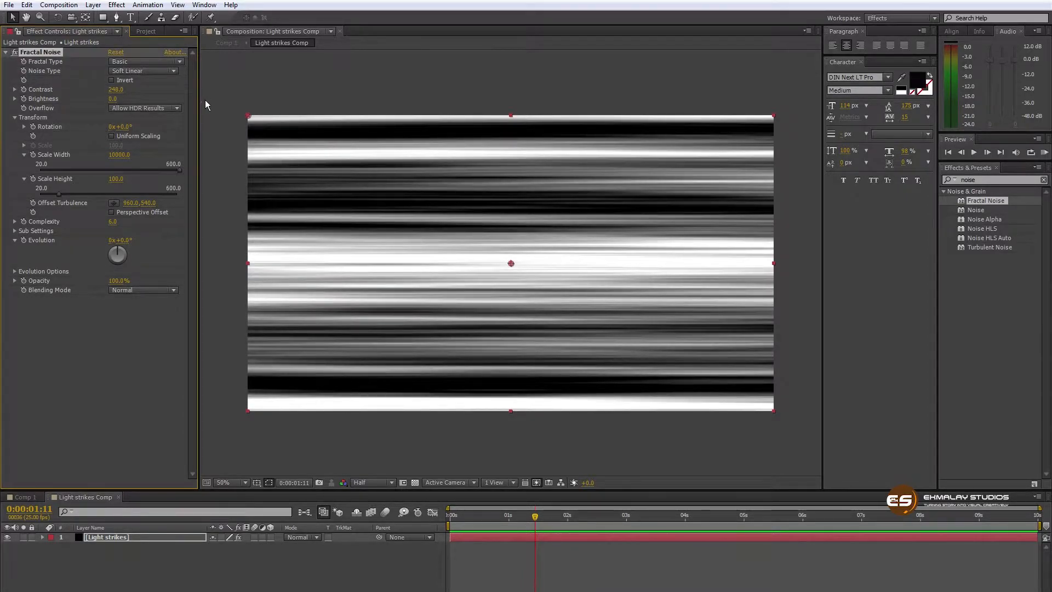
left_click_drag(114, 98, 90, 99)
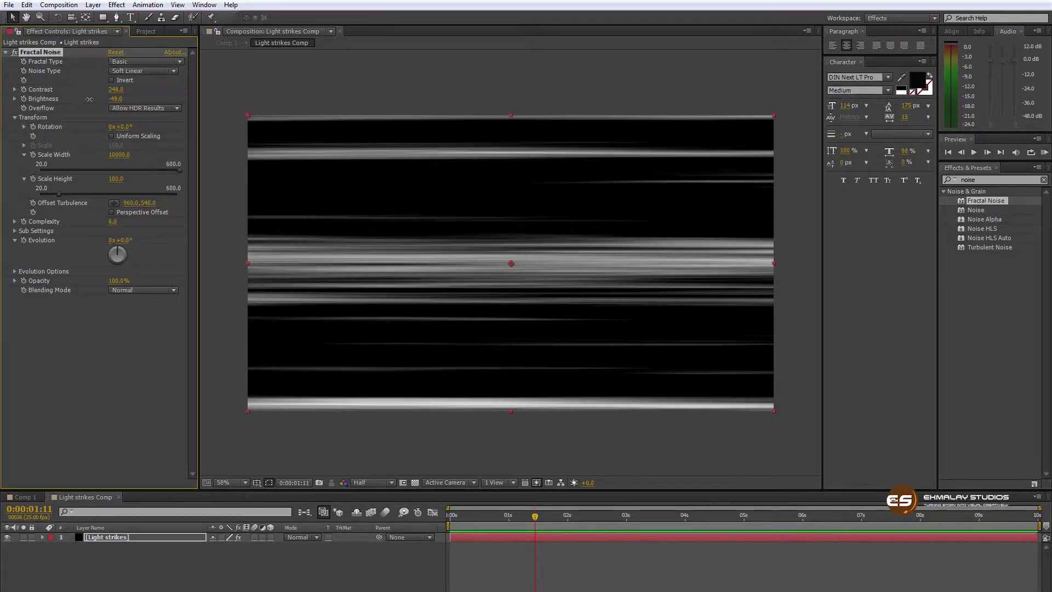
left_click_drag(89, 99, 90, 100)
left_click_drag(518, 514, 538, 525)
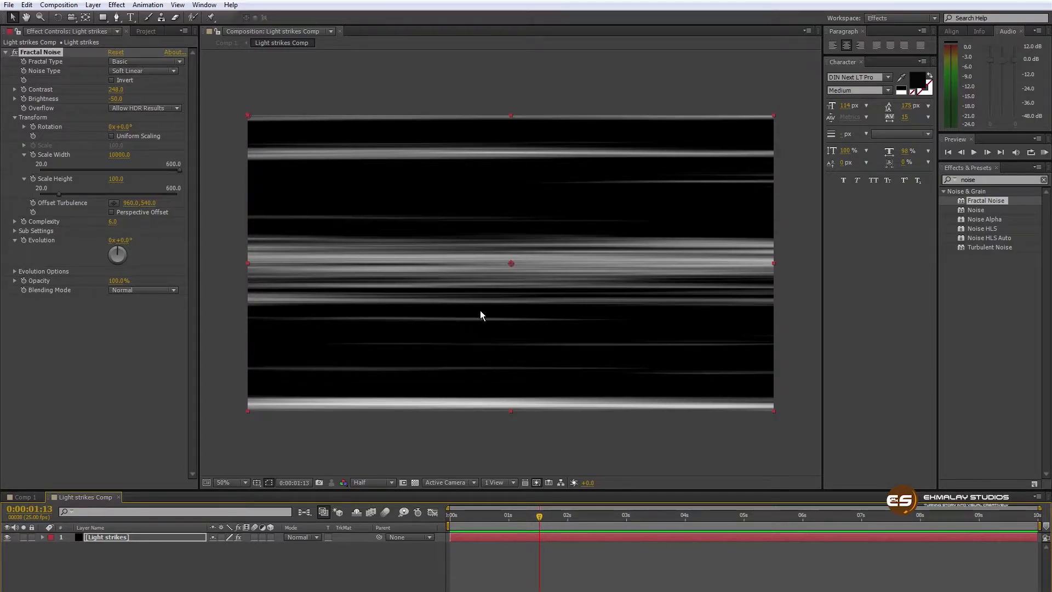
- Animate the Fractal Noise Evolution with the expression time*200, then collapse the Light strikes layer's properties
left_click(96, 333)
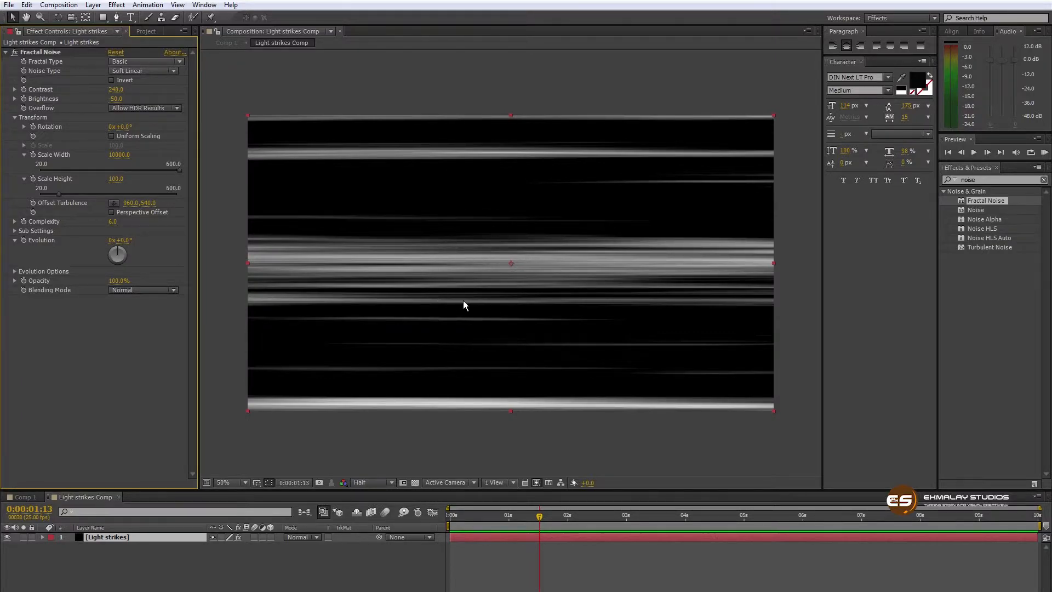
left_click(23, 240, "alt")
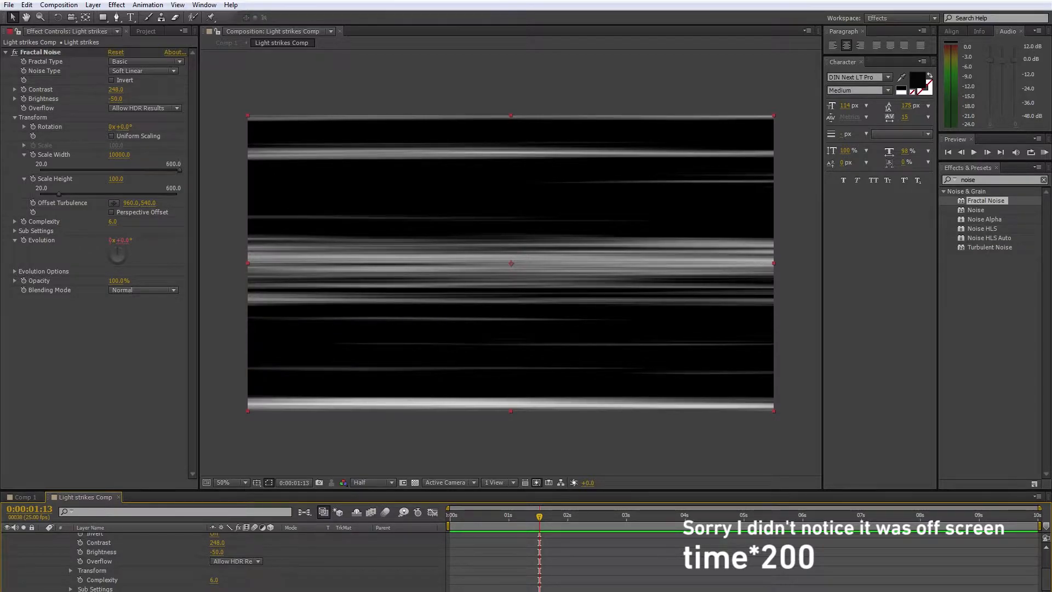
left_click(590, 561)
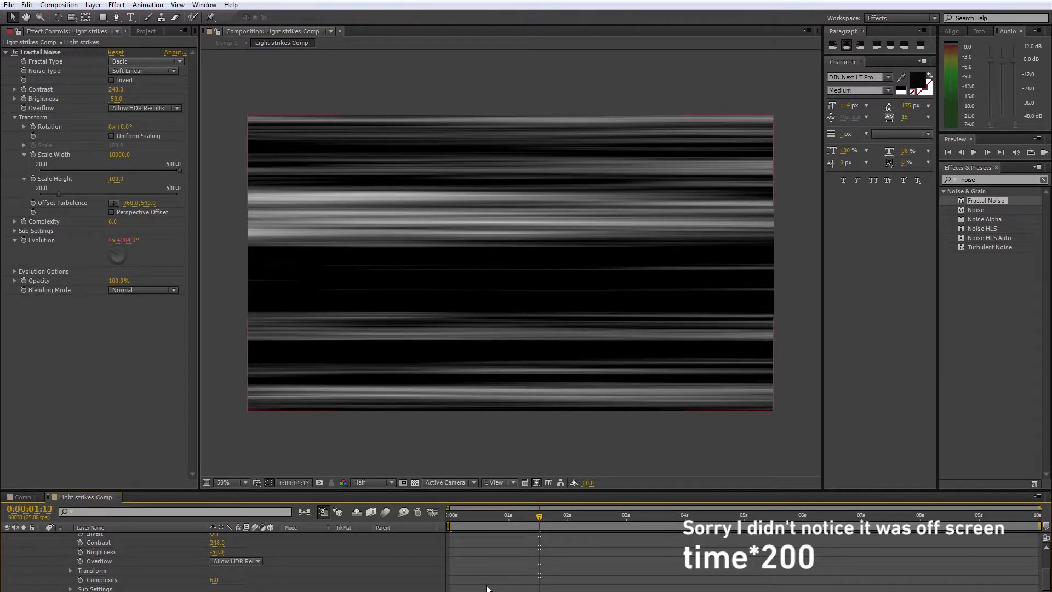
scroll(482, 580, "up", 3)
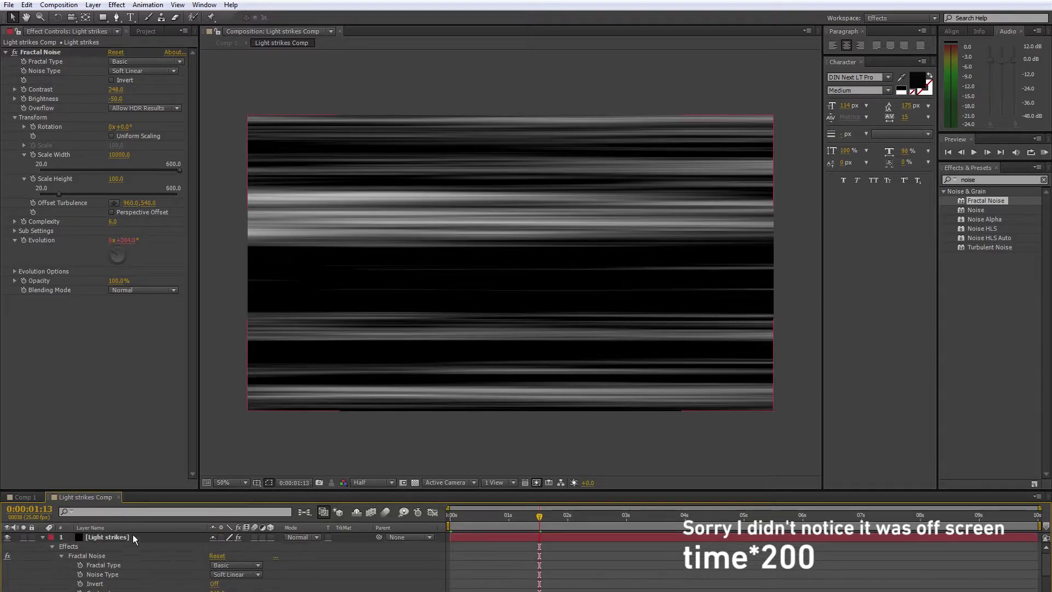
left_click(42, 537)
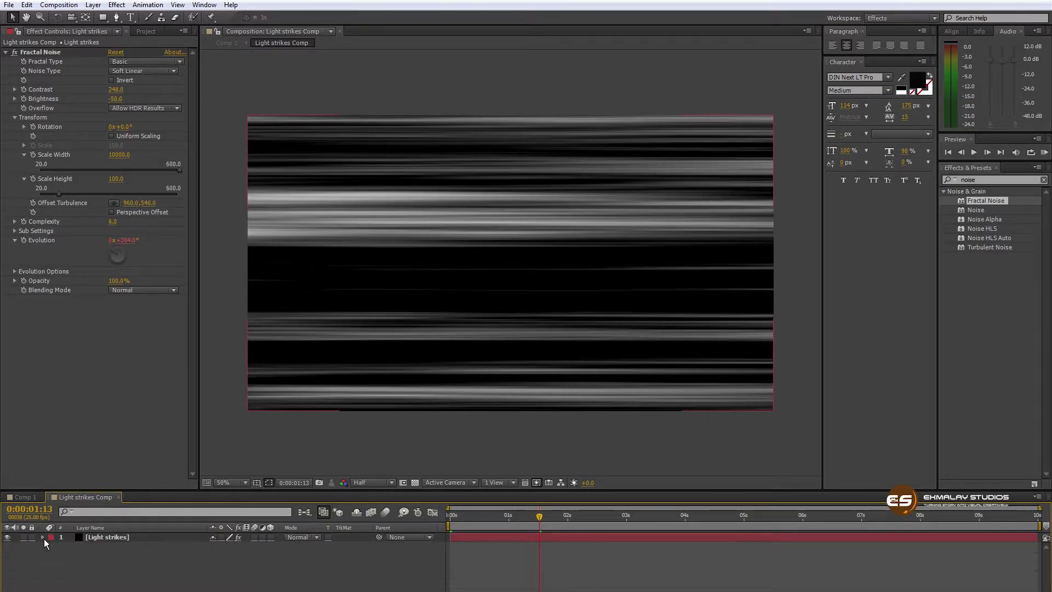
- Scrub through Light strikes Comp and preview it to check the streak animation
left_click_drag(505, 519, 524, 528)
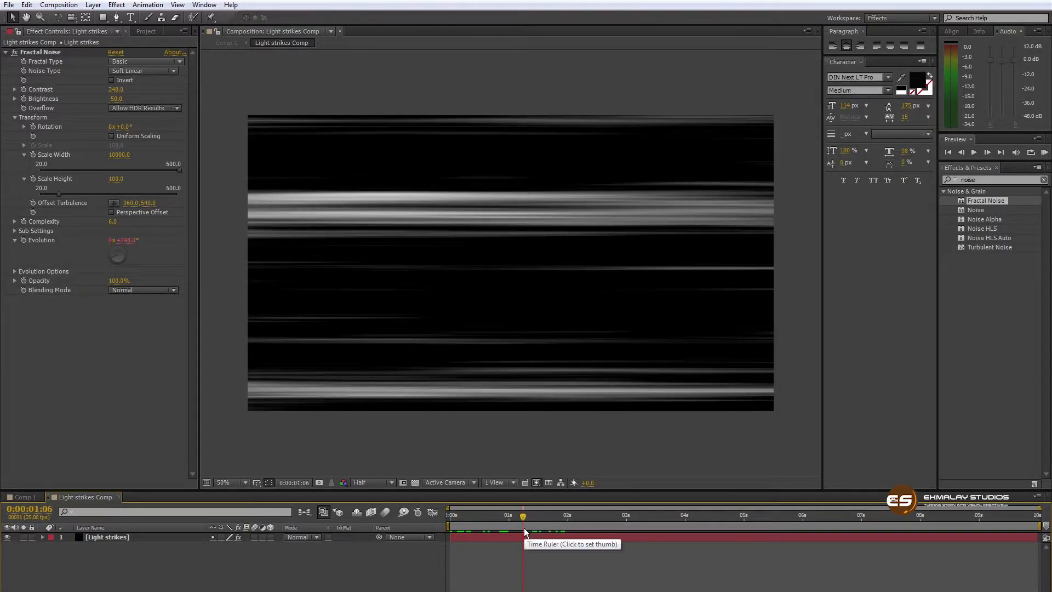
key("KP_0")
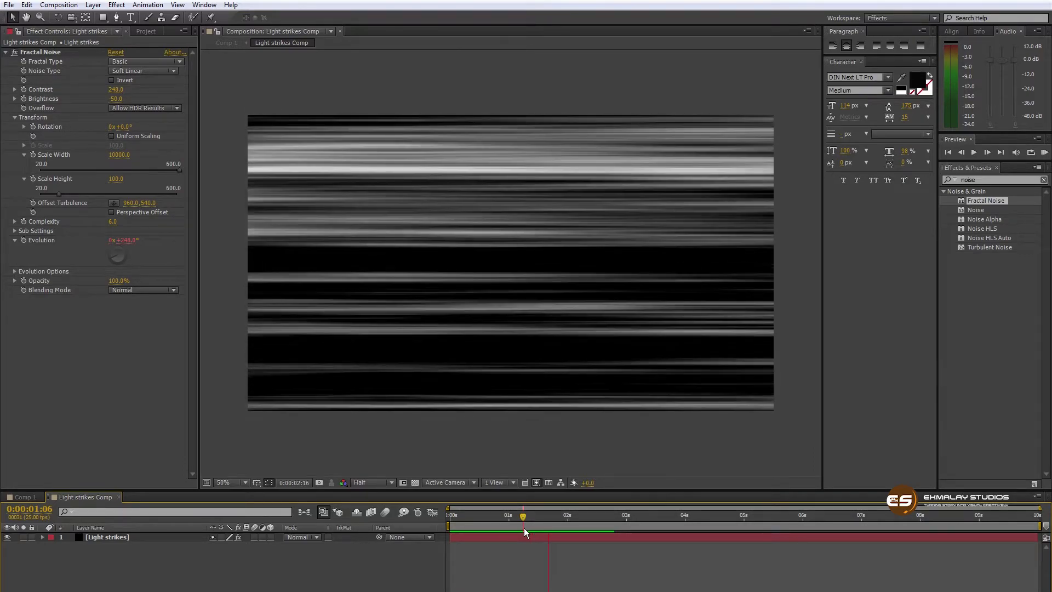
key("space")
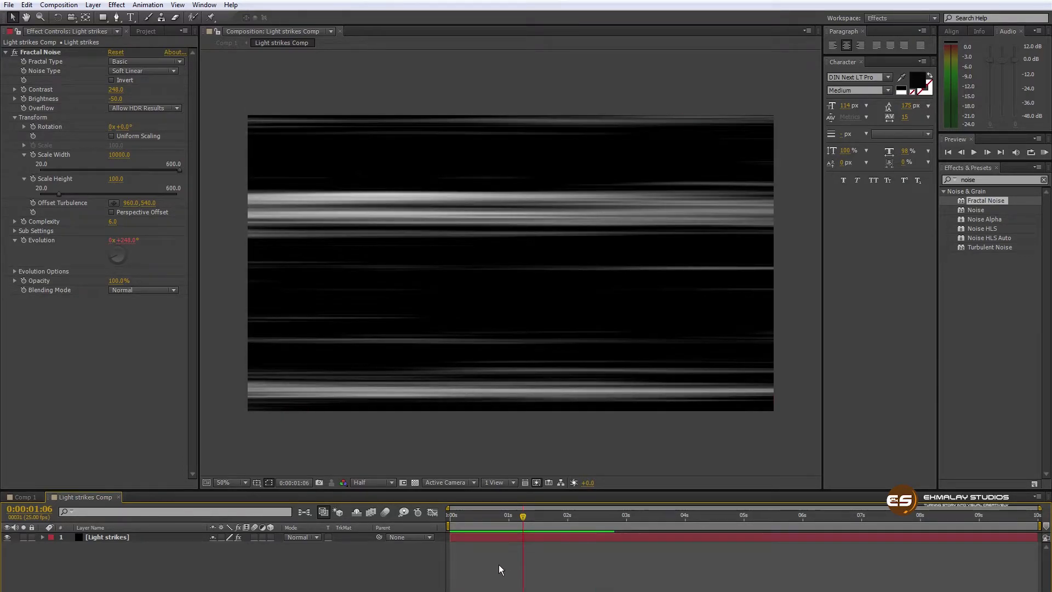
- Return to Comp 1 and rename that composition "Main Comp" in the project
left_click(20, 498)
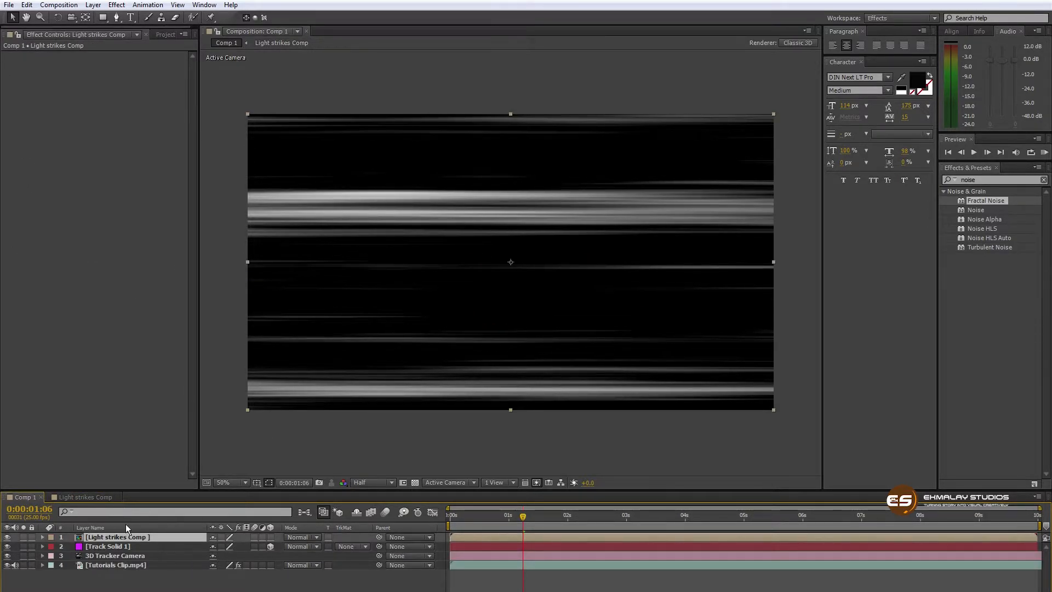
left_click(159, 34)
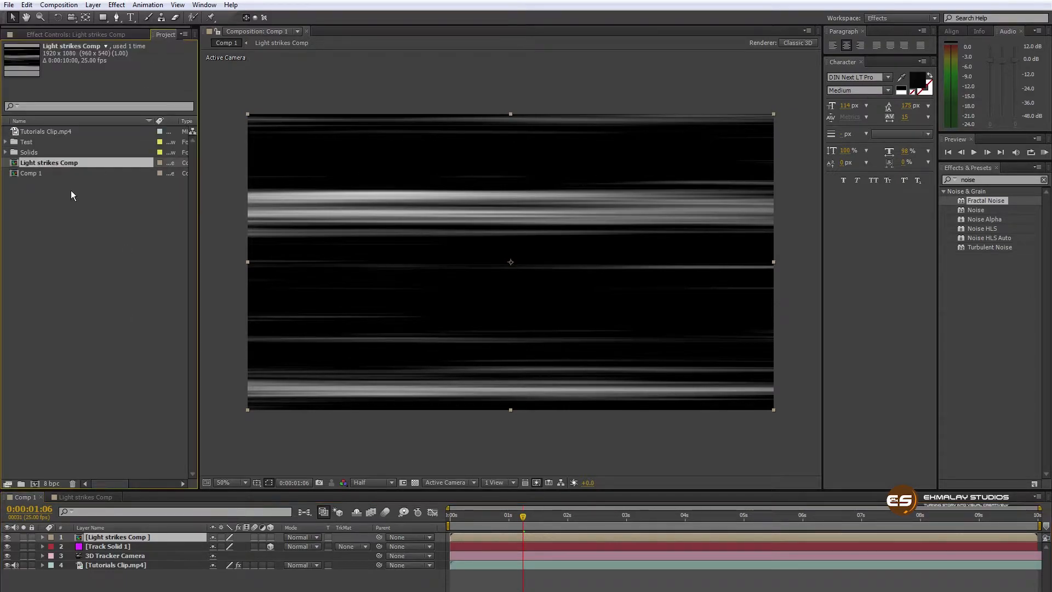
left_click(33, 173)
key("Return")
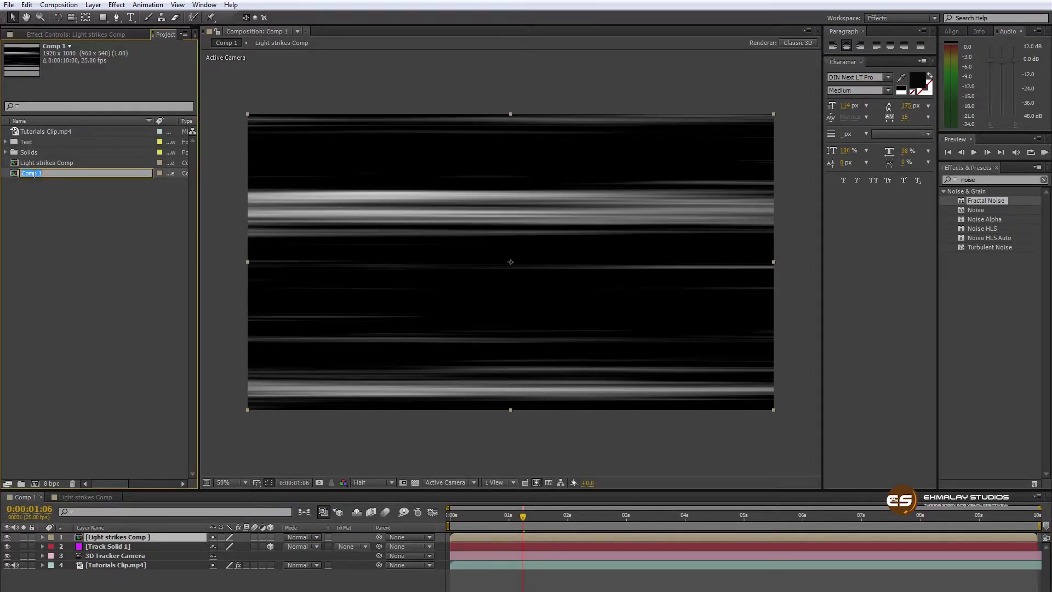
type("Main Comp")
left_click(64, 249)
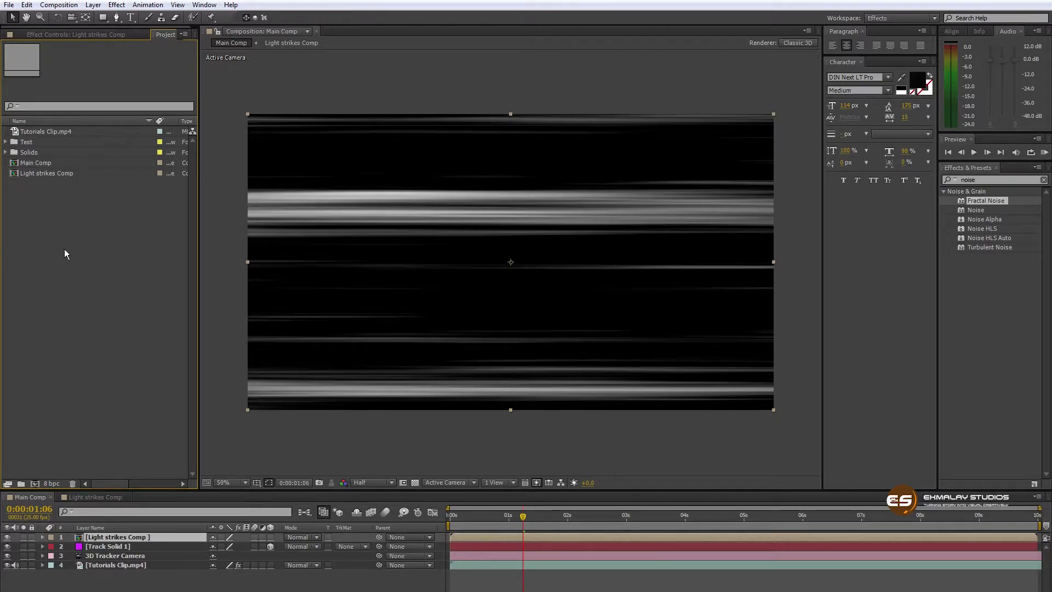
- Delete the Light strikes Comp layer above Track Solid 1 from Main Comp
left_click(126, 537)
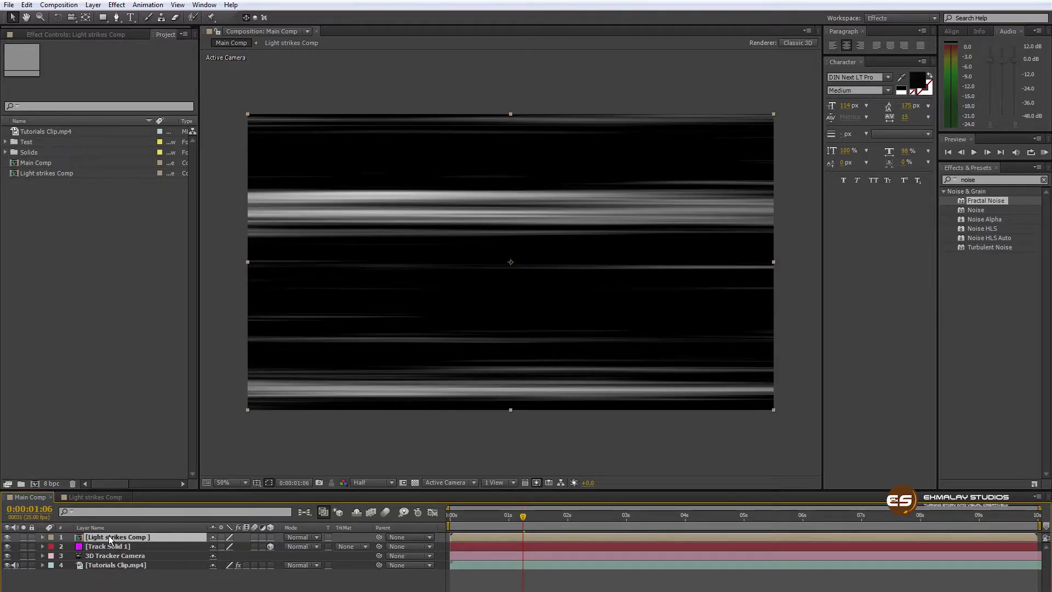
left_click(97, 547)
left_click(97, 548)
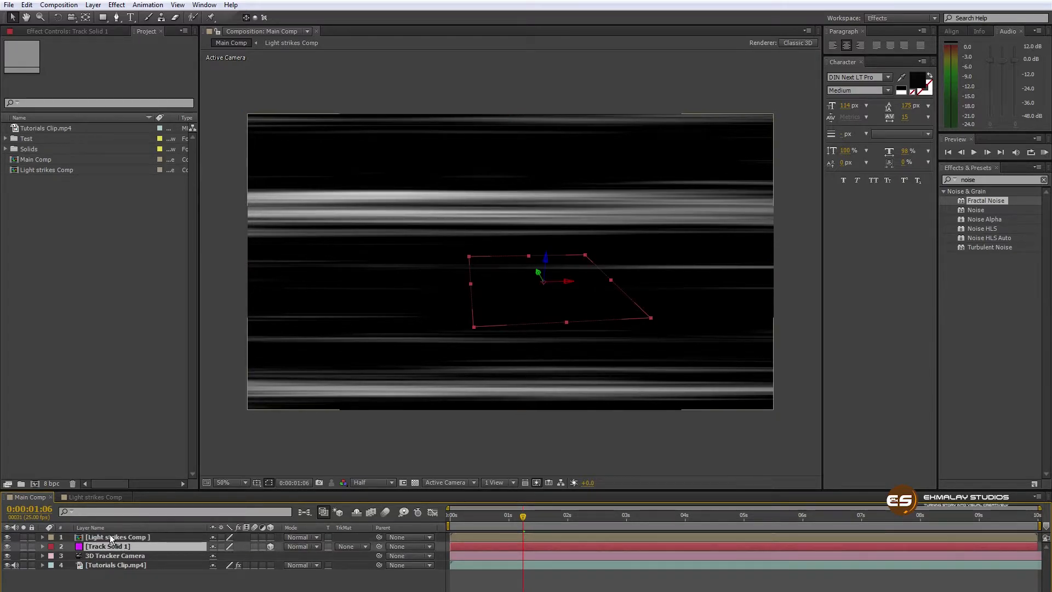
left_click(110, 537)
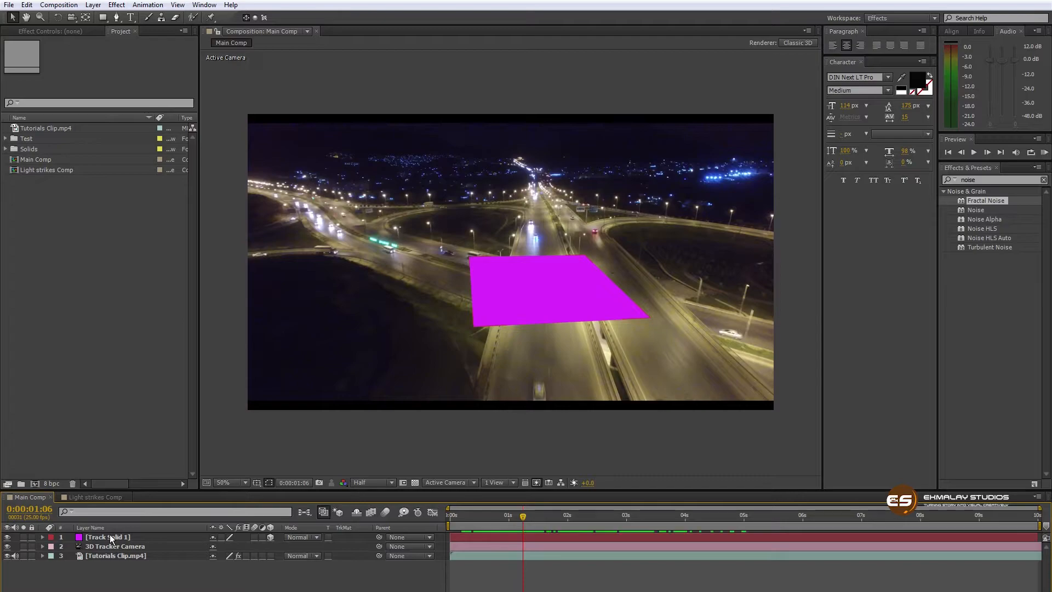
- Replace the source of the Track Solid 1 layer with Light strikes Comp from the project
left_click(113, 538)
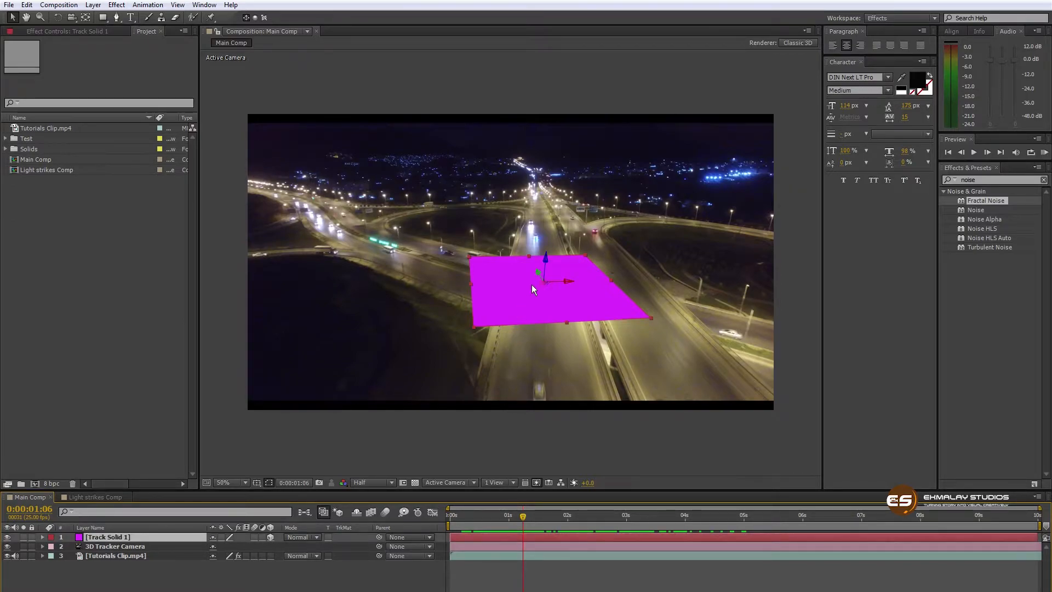
left_click(44, 168)
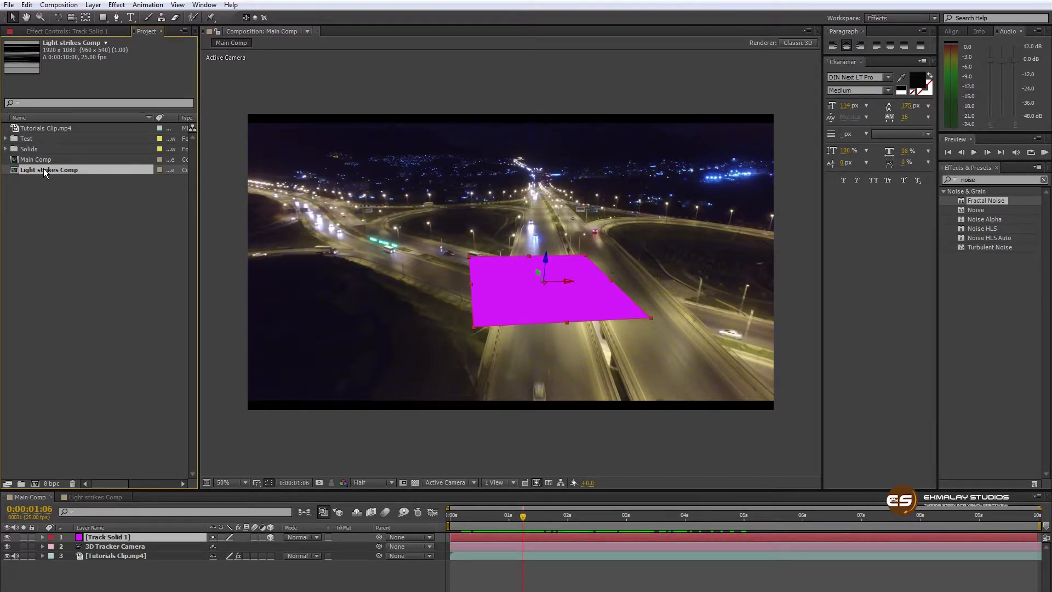
left_click_drag(44, 169, 127, 538)
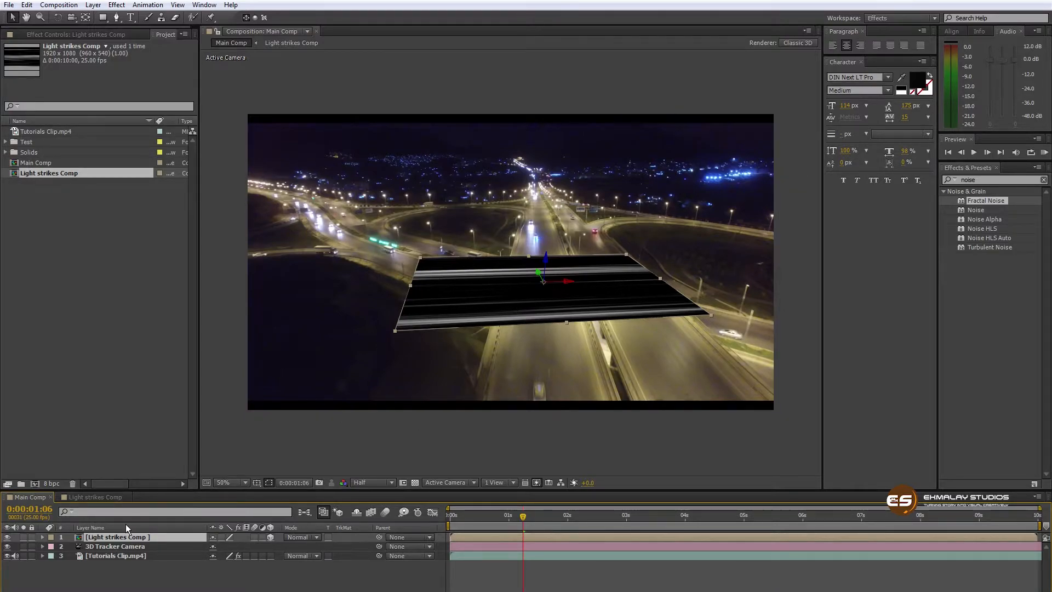
left_click(150, 560)
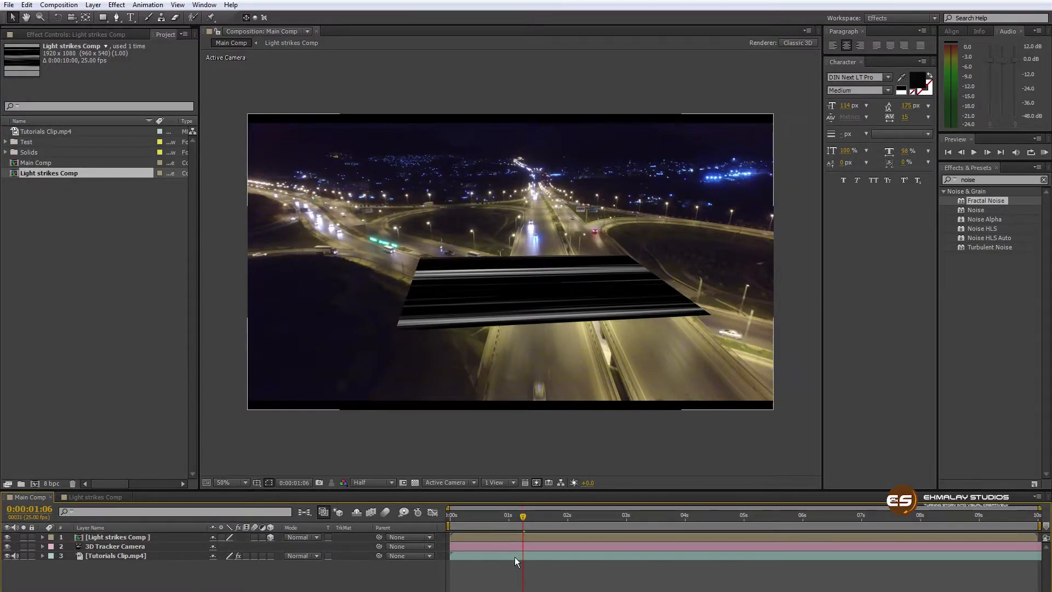
- Set the Light strikes Comp layer's Z rotation to -79° and Y rotation to 2° to align the streaks with the road
left_click(467, 535)
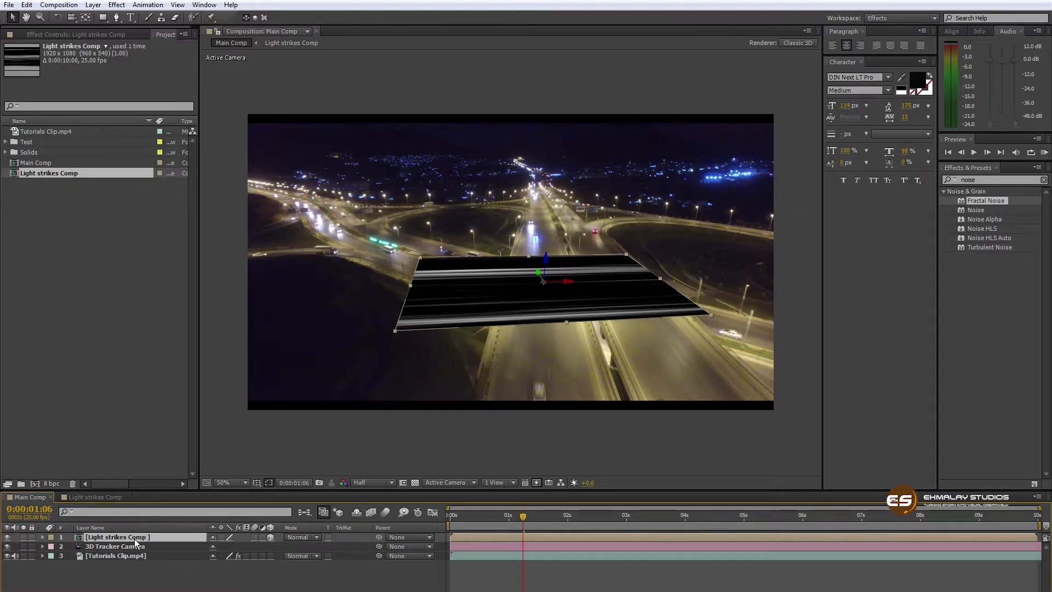
key("r")
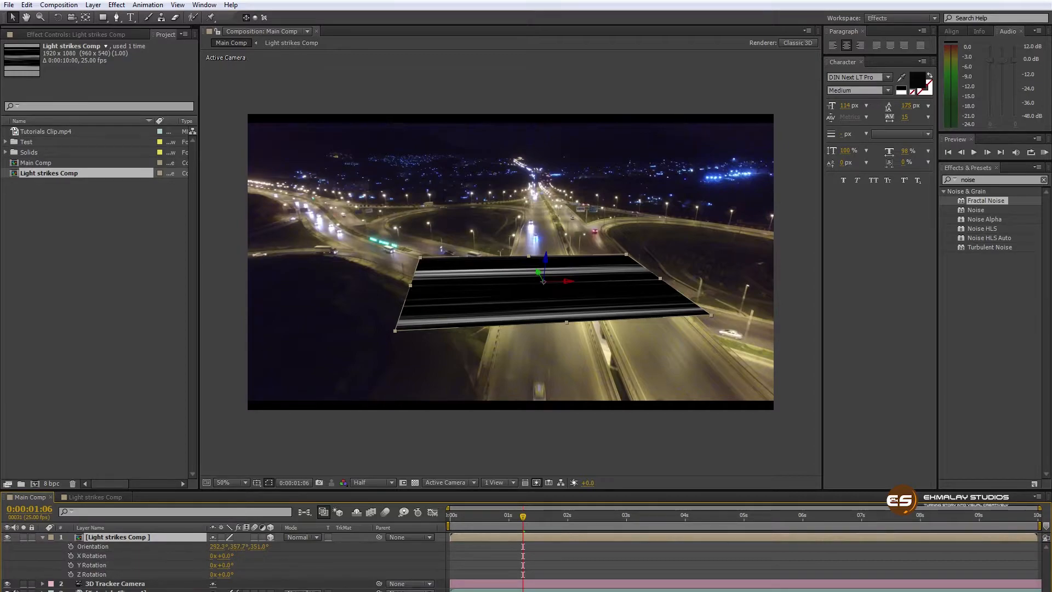
left_click_drag(225, 575, 193, 586)
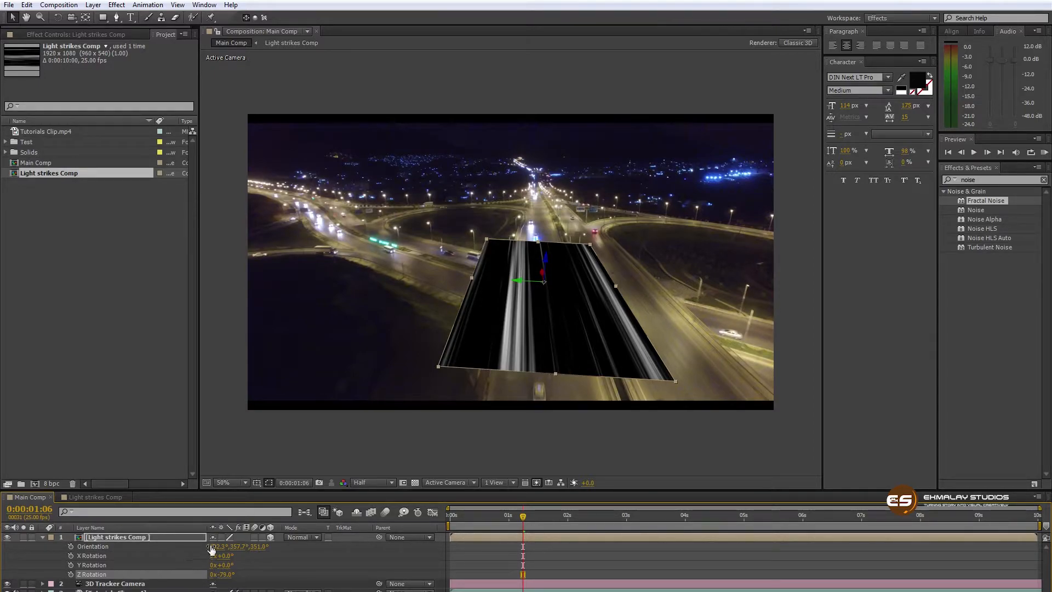
left_click_drag(227, 565, 225, 568)
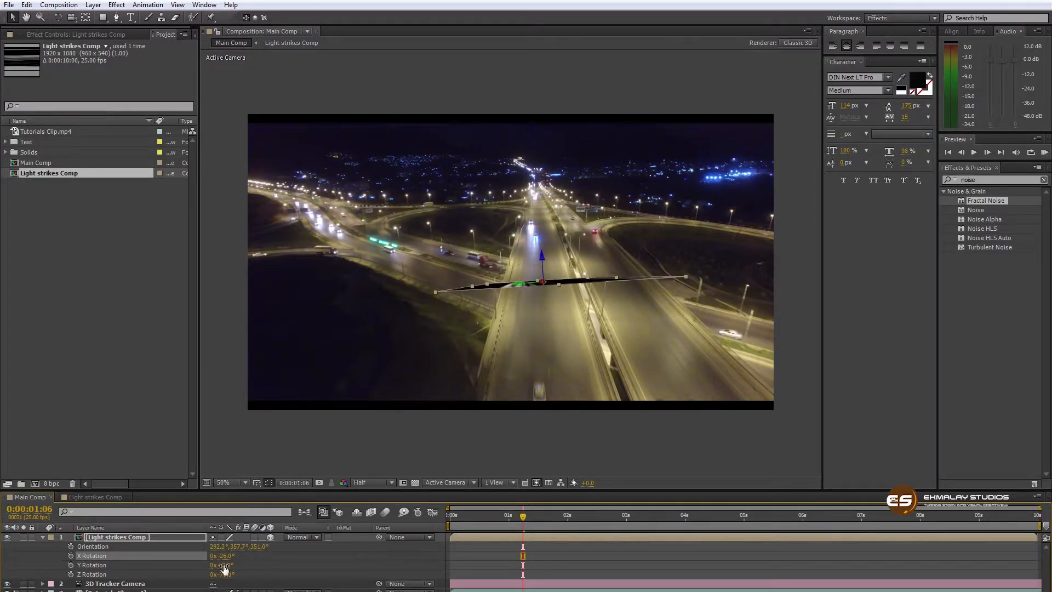
key("ctrl+z")
key("ctrl+z")
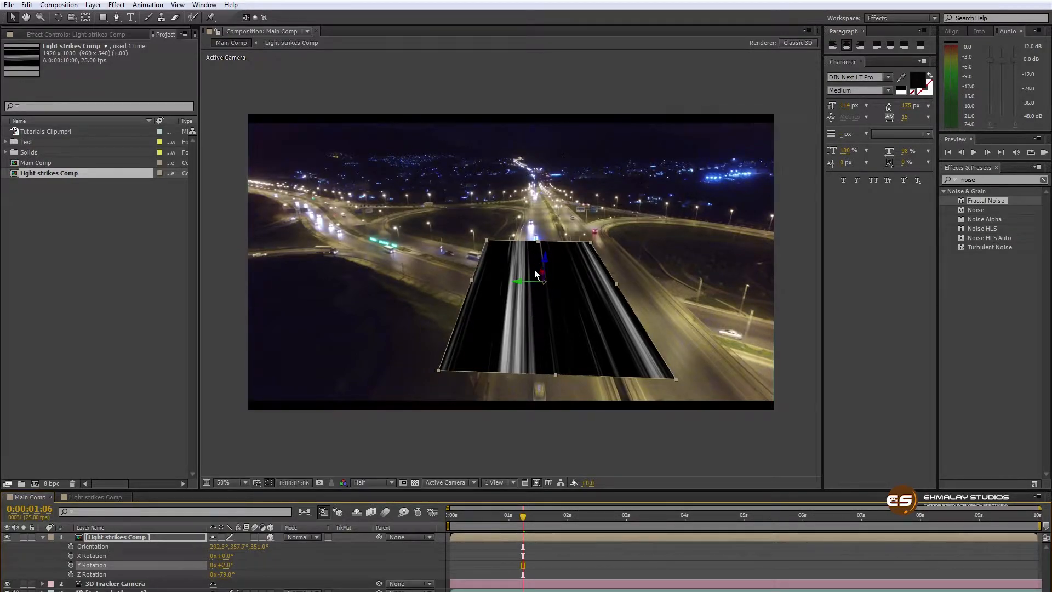
- Move the Light strikes Comp layer along its X axis, farther up the central road
left_click_drag(533, 307, 522, 359)
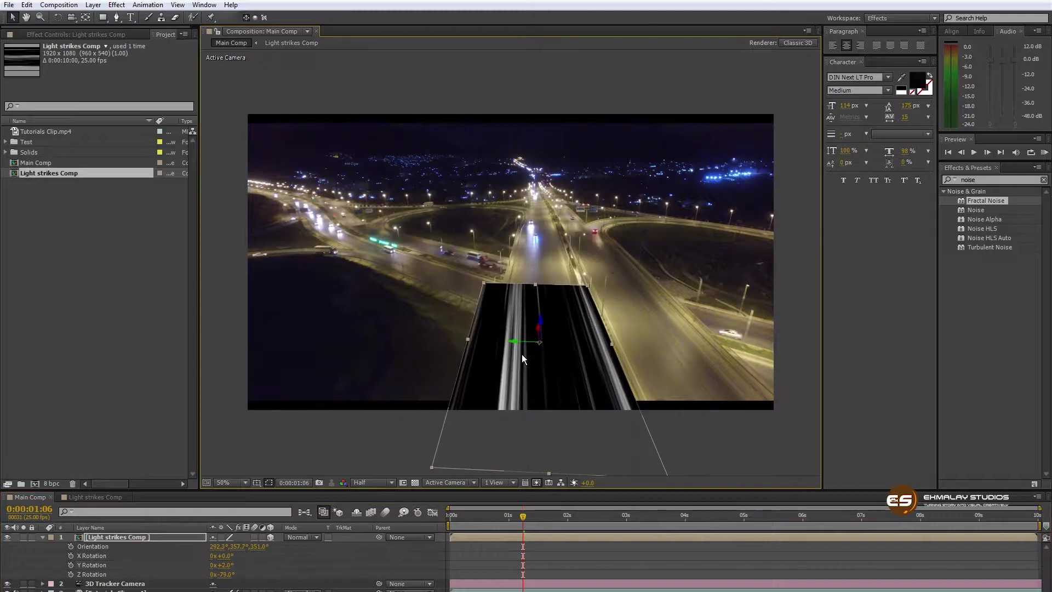
key("ctrl+z")
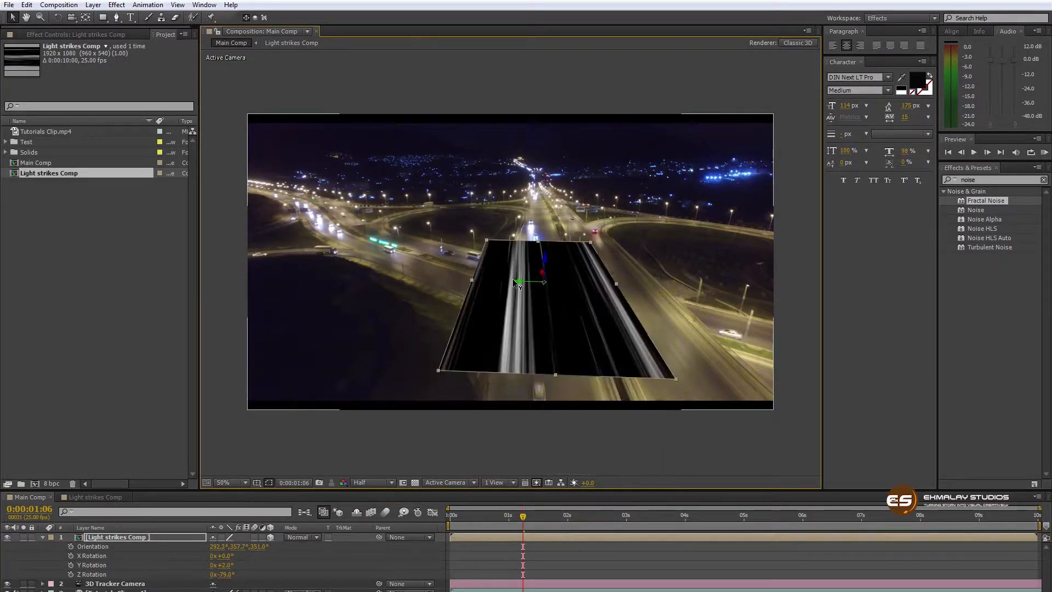
left_click(515, 283)
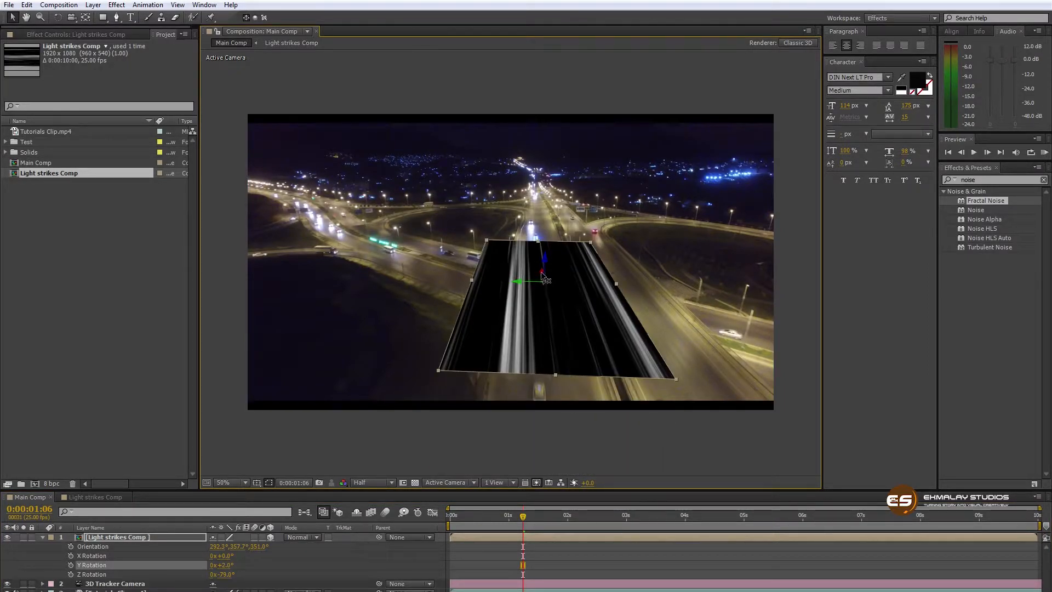
left_click_drag(541, 271, 537, 106)
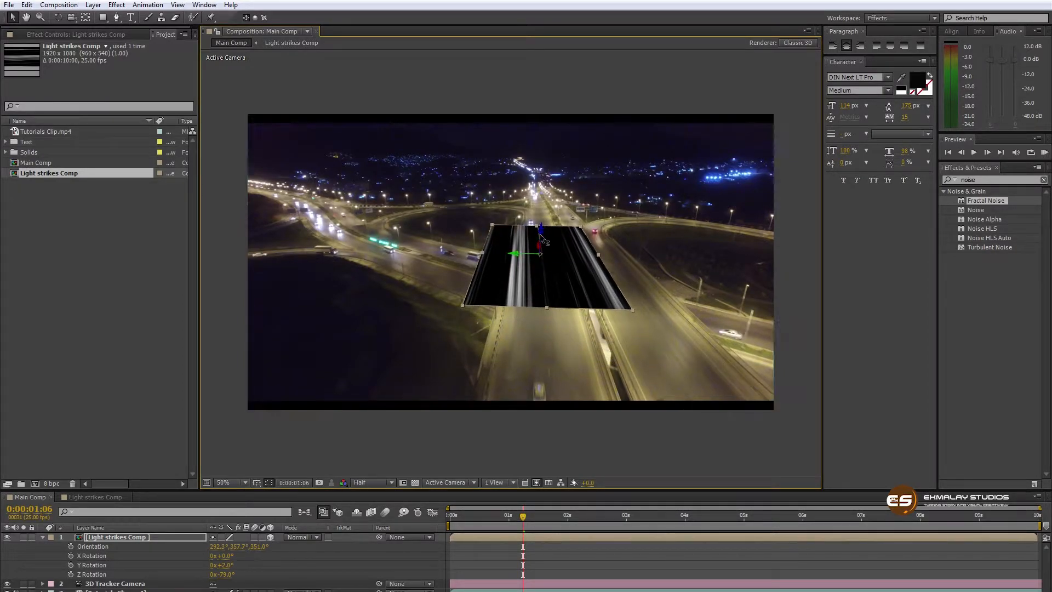
- Push the Light strikes Comp layer farther toward the horizon along its X axis
left_click_drag(539, 252, 542, 22)
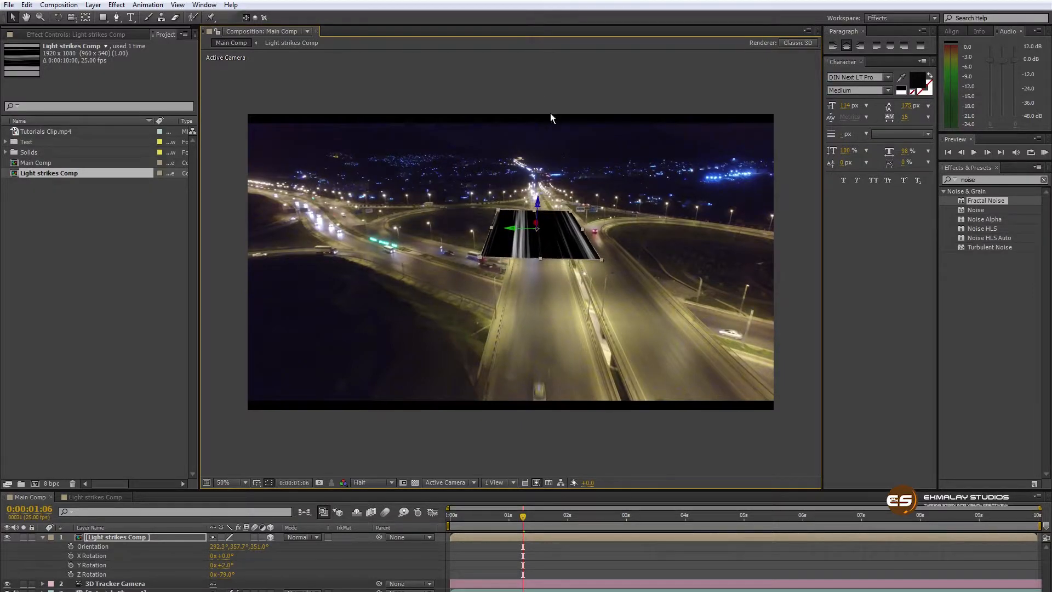
left_click_drag(537, 227, 540, 41)
- Show the composition in the 2 Views - Horizontal layout and bring the streak layer's outline into the middle of the Top view
left_click(499, 482)
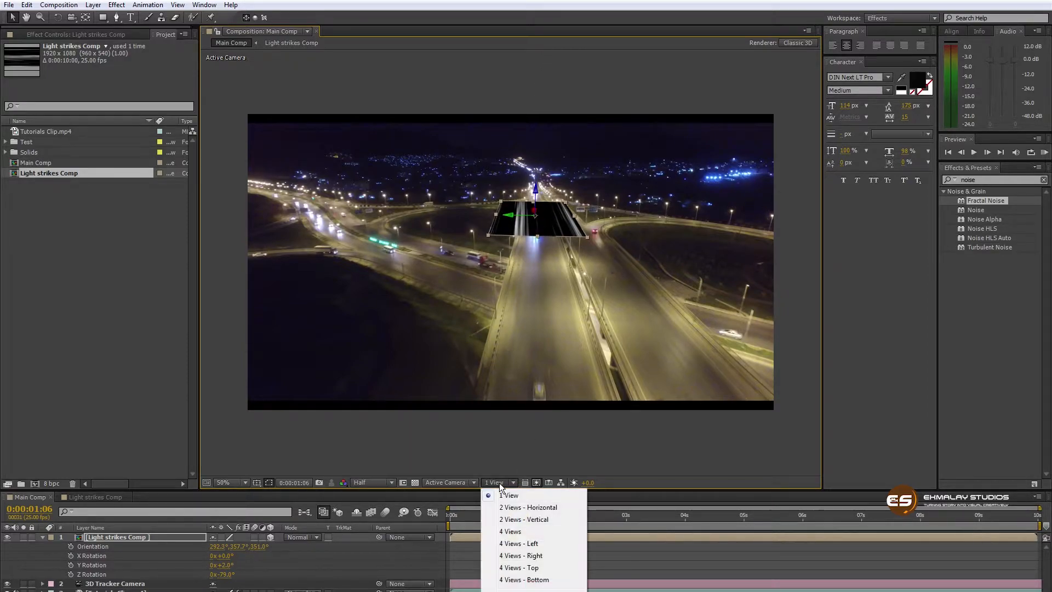
left_click(501, 506)
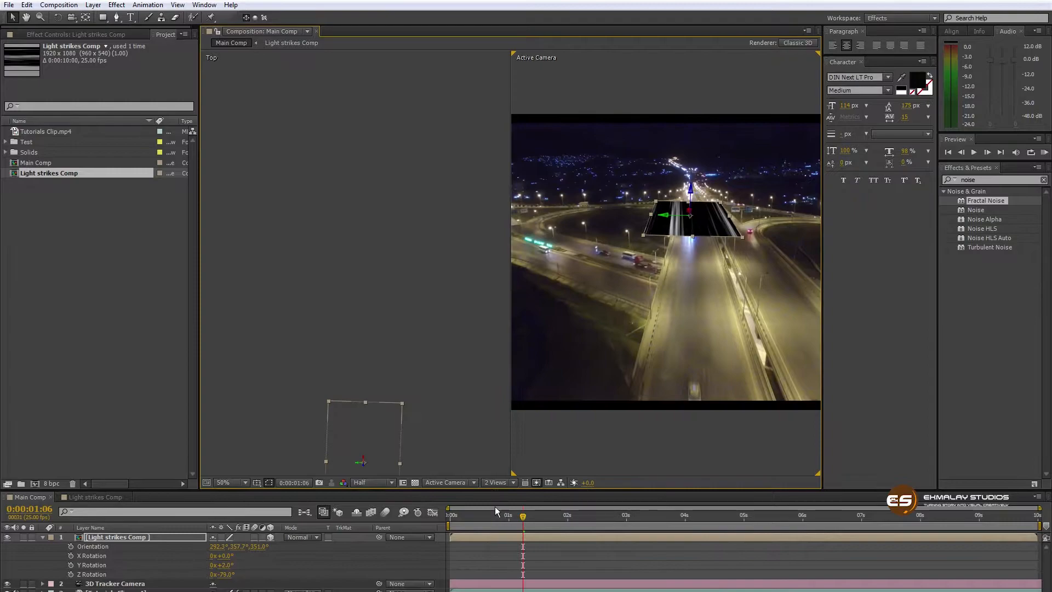
left_click(25, 17)
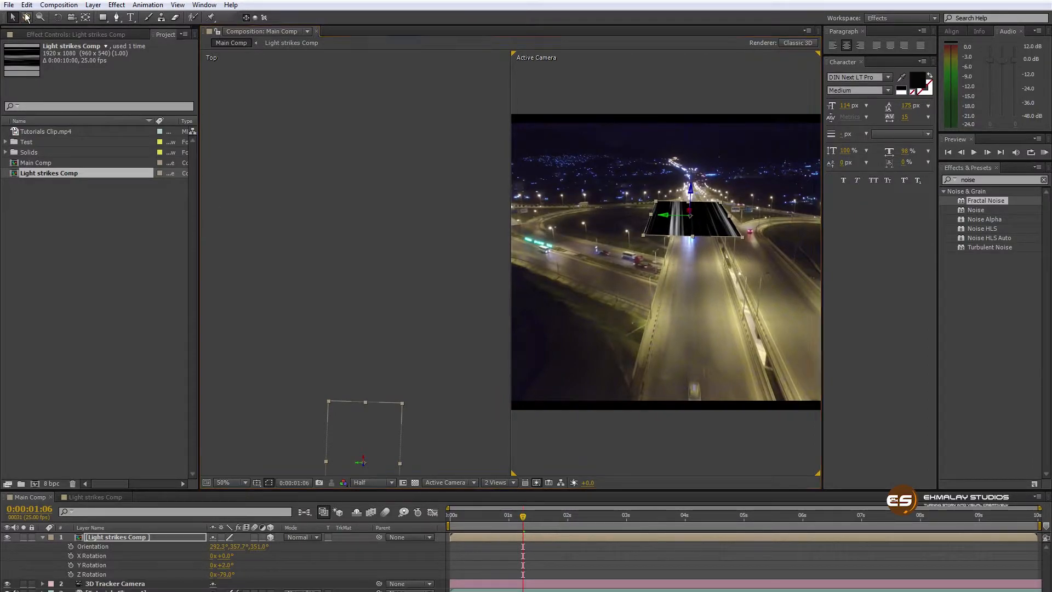
left_click(340, 297)
left_click_drag(340, 298, 343, 143)
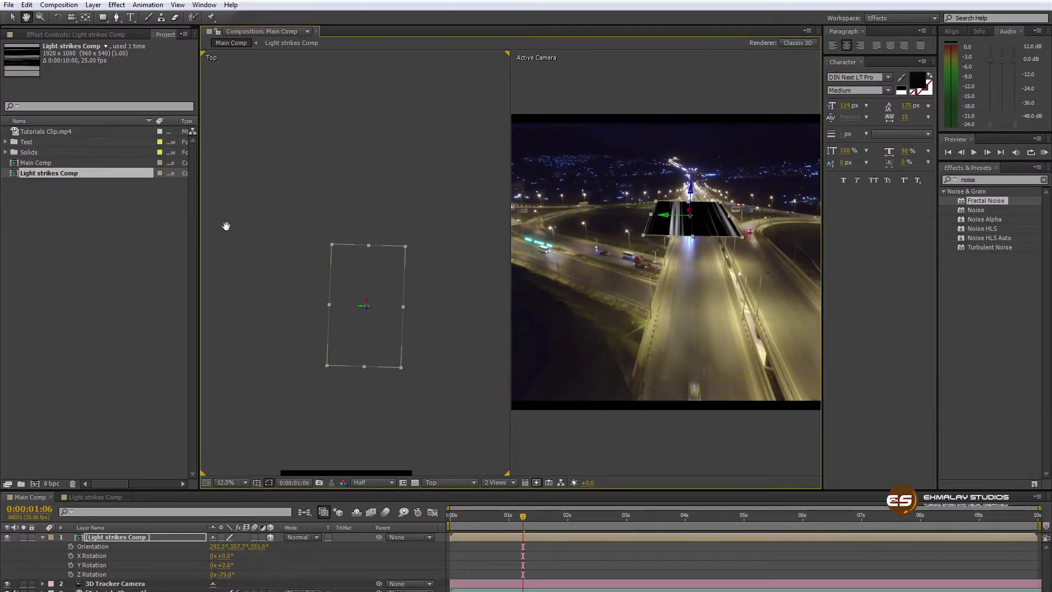
left_click_drag(303, 225, 261, 157)
left_click(12, 17)
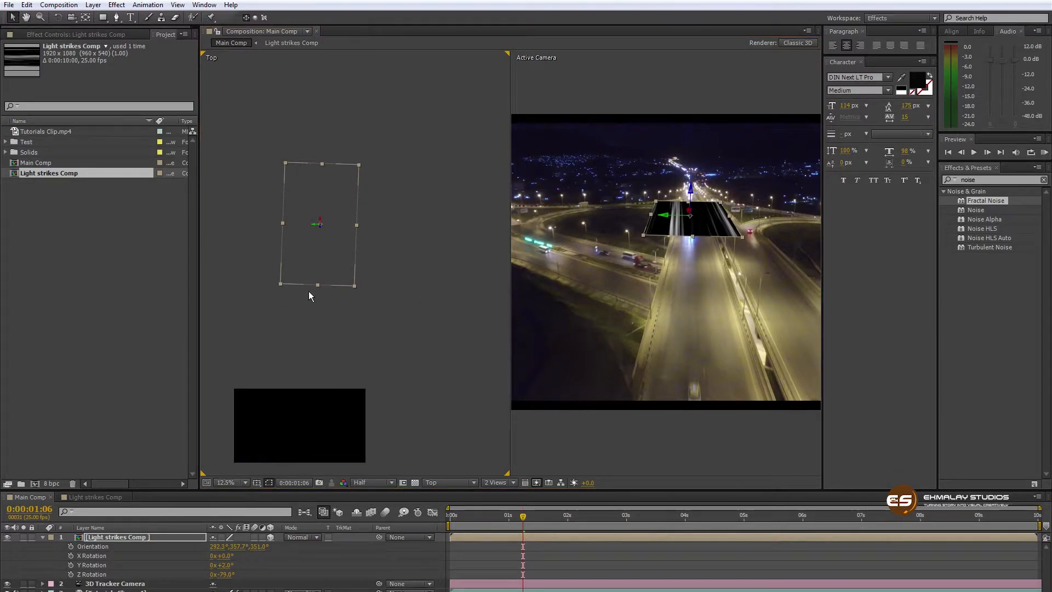
- Stretch the Light strikes Comp layer lengthwise over the central road and shift it farther toward the horizon in the Top view
left_click(692, 237)
left_click_drag(692, 237, 685, 438)
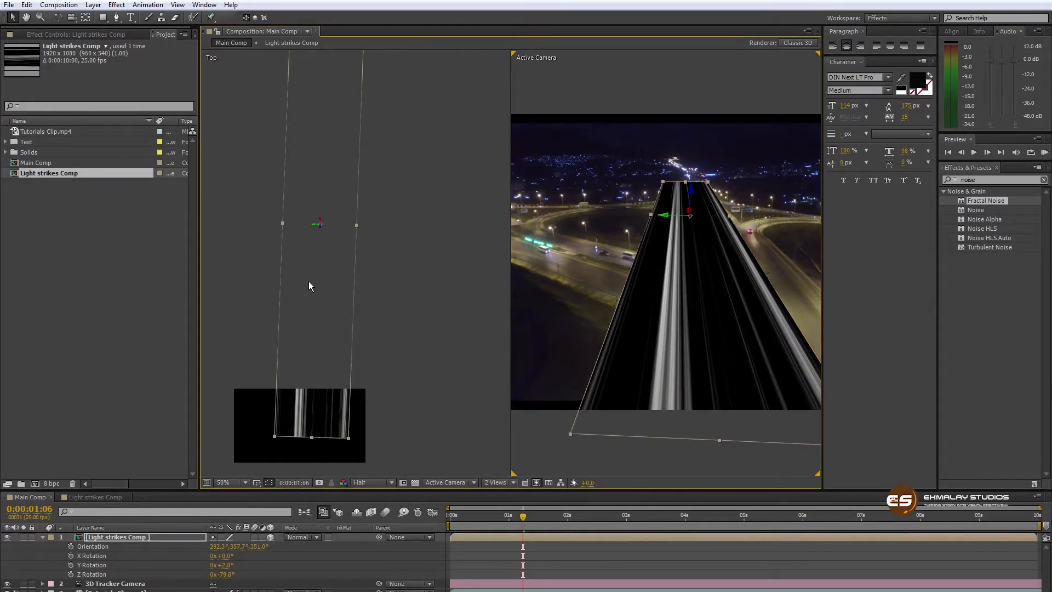
scroll(343, 262, "down", 2)
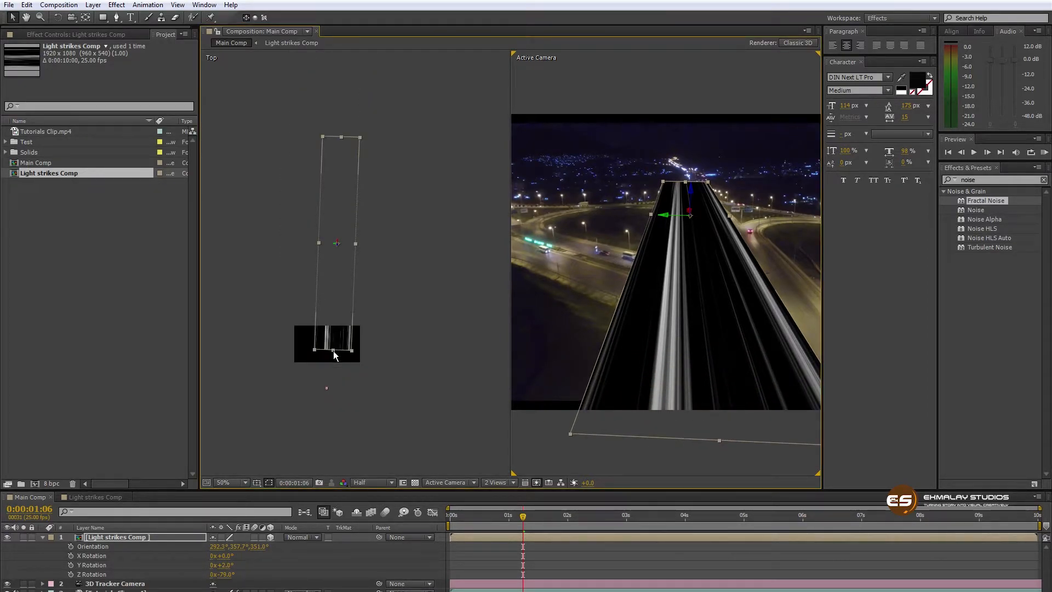
left_click_drag(333, 350, 333, 400)
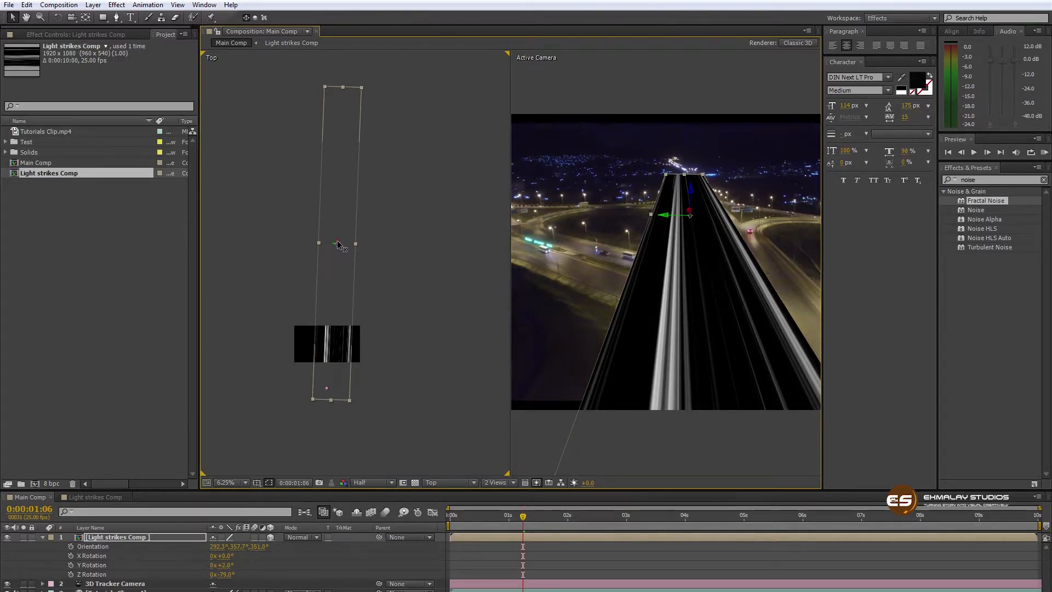
left_click_drag(338, 245, 338, 163)
left_click_drag(333, 324, 330, 353)
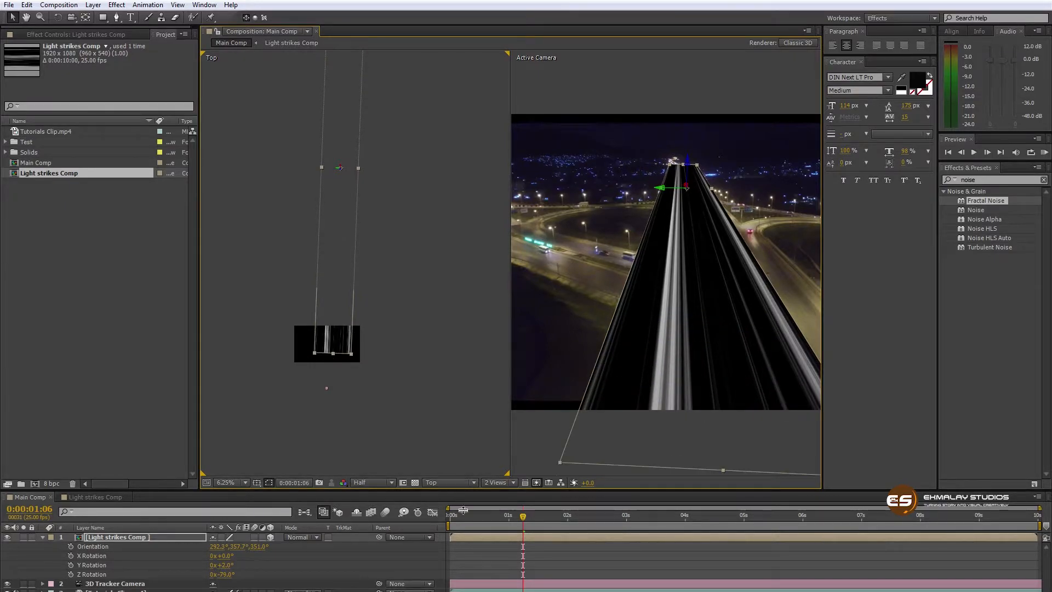
- At frame 0:00:00:00, extend the streak layer's near edge beyond the video frame and return to the 1 View layout
left_click_drag(521, 521, 433, 514)
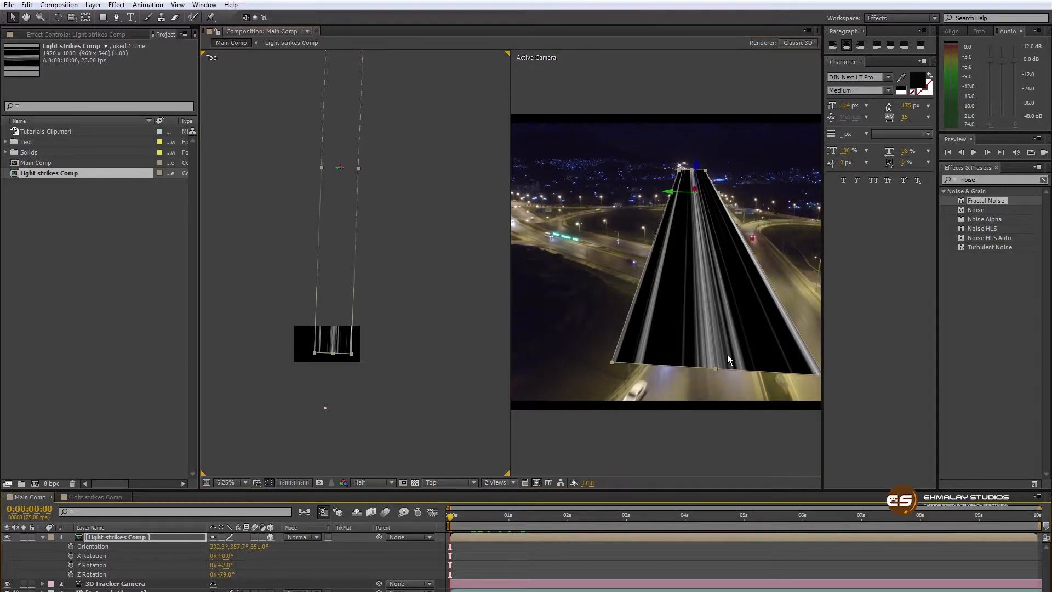
left_click_drag(715, 369, 712, 434)
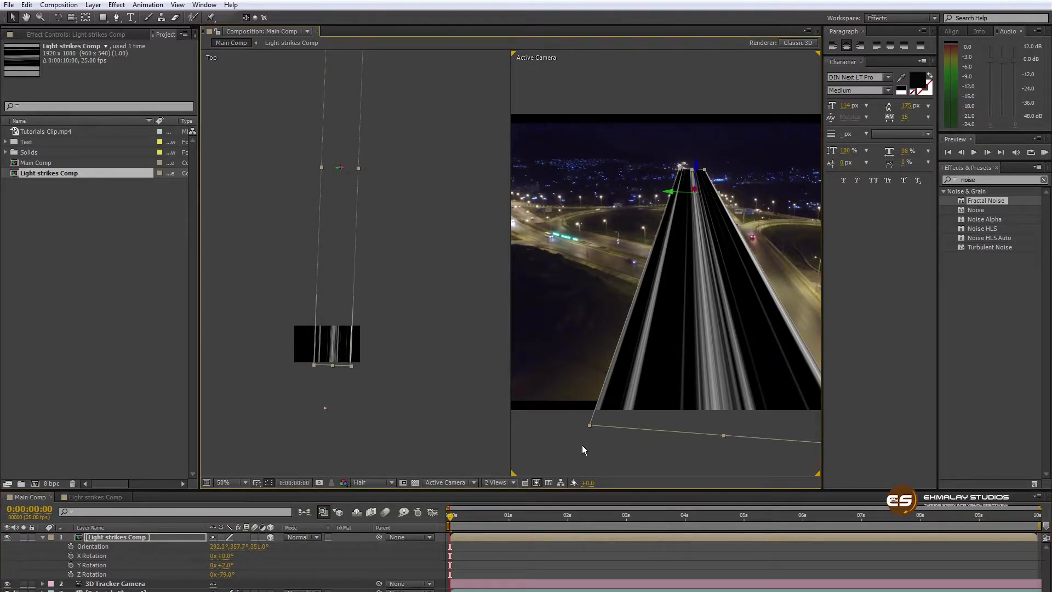
left_click(500, 482)
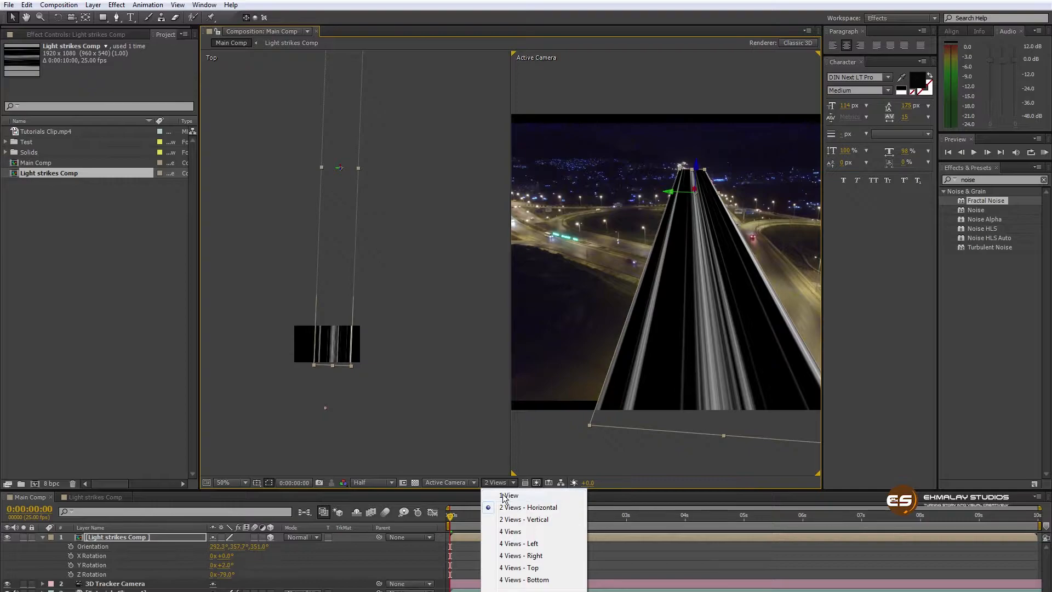
left_click(507, 495)
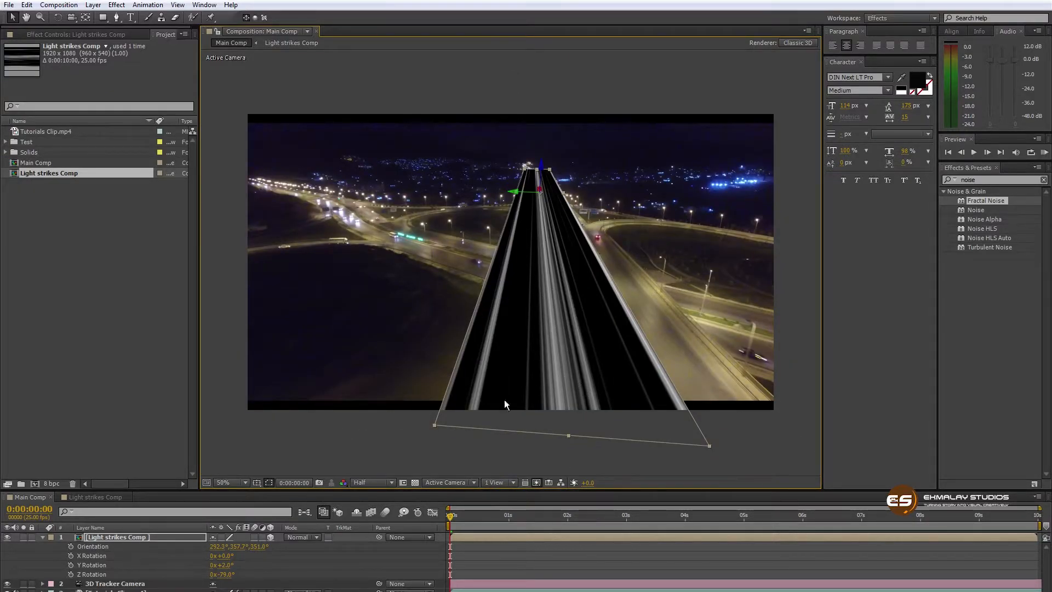
- Collapse the Light strikes Comp layer's properties and set its blending mode to Add
left_click(42, 537)
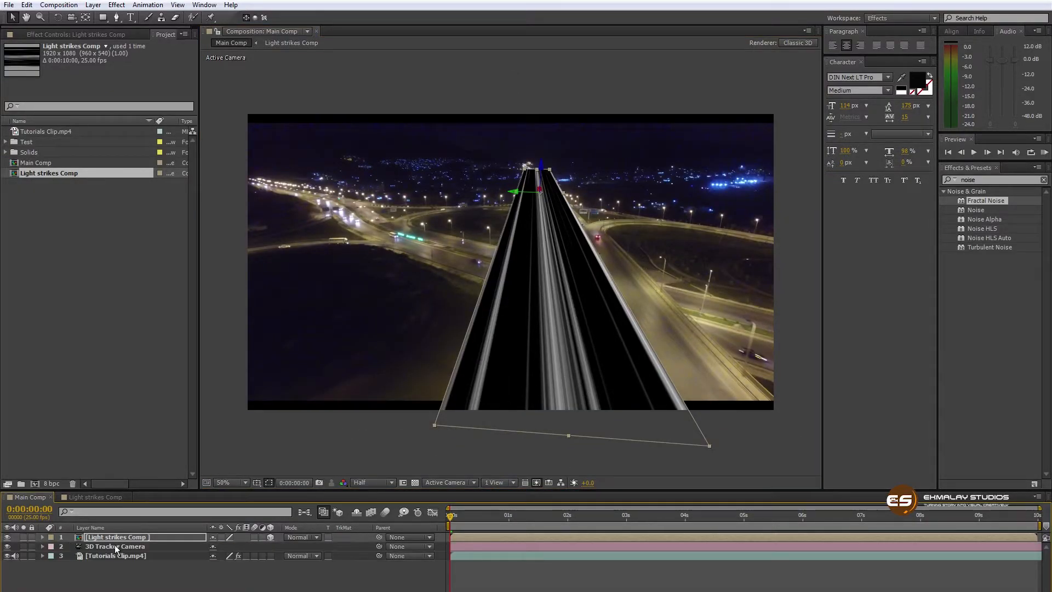
left_click(298, 537)
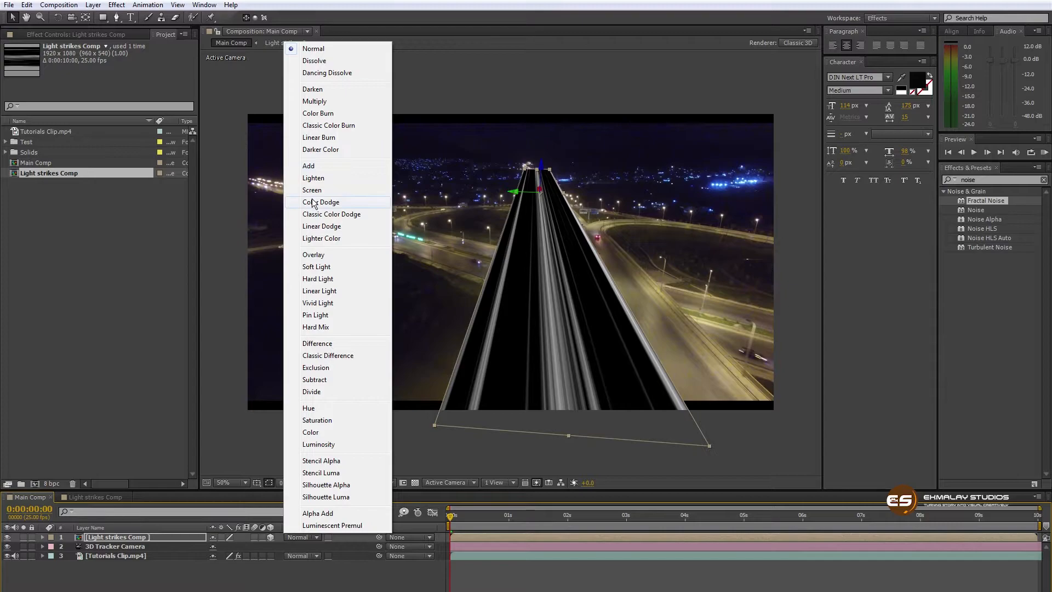
left_click(311, 190)
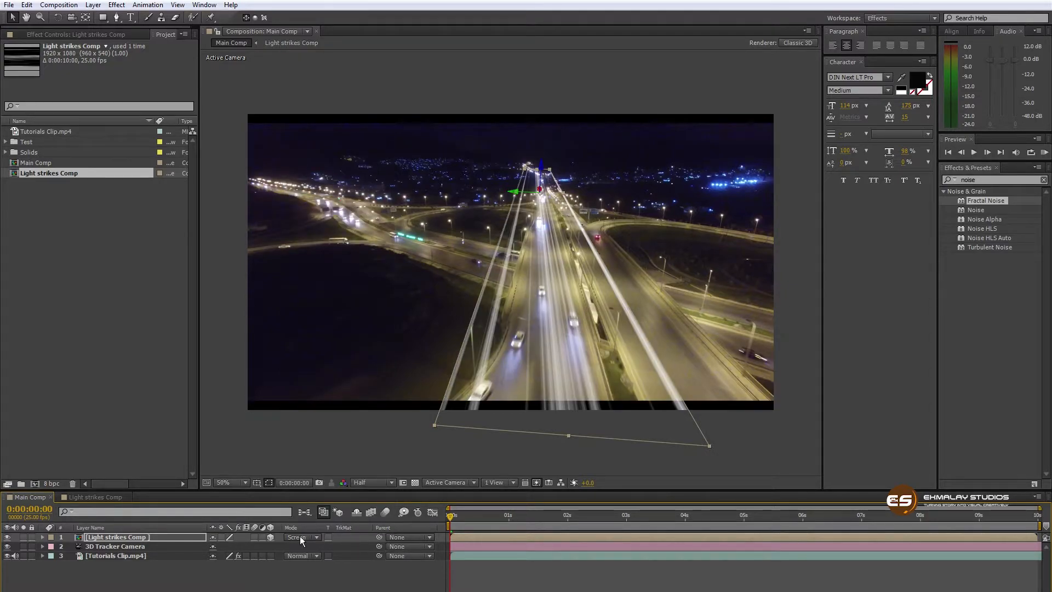
left_click(300, 537)
left_click(323, 164)
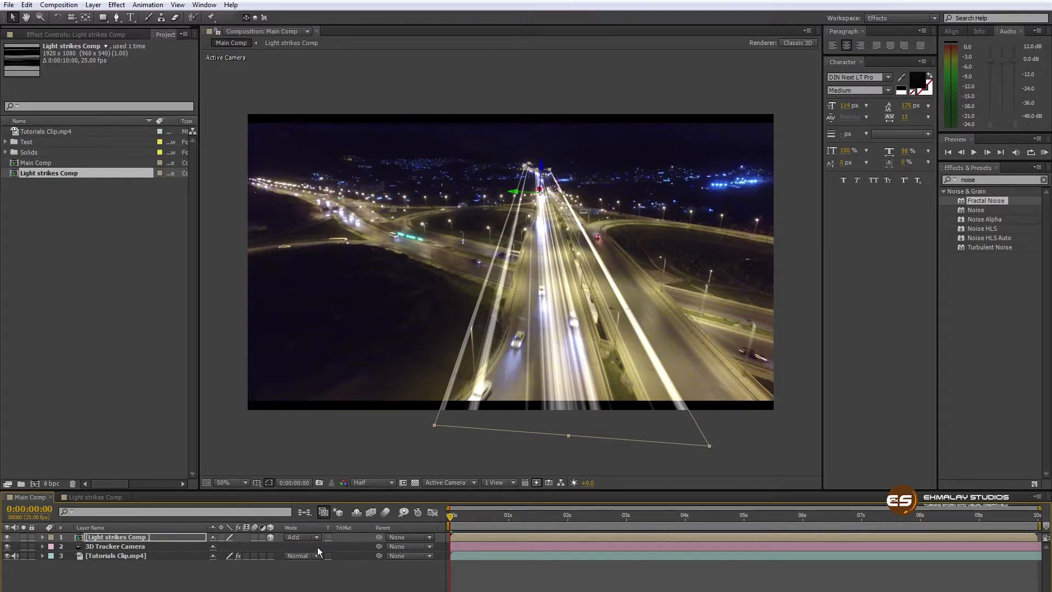
left_click(330, 574)
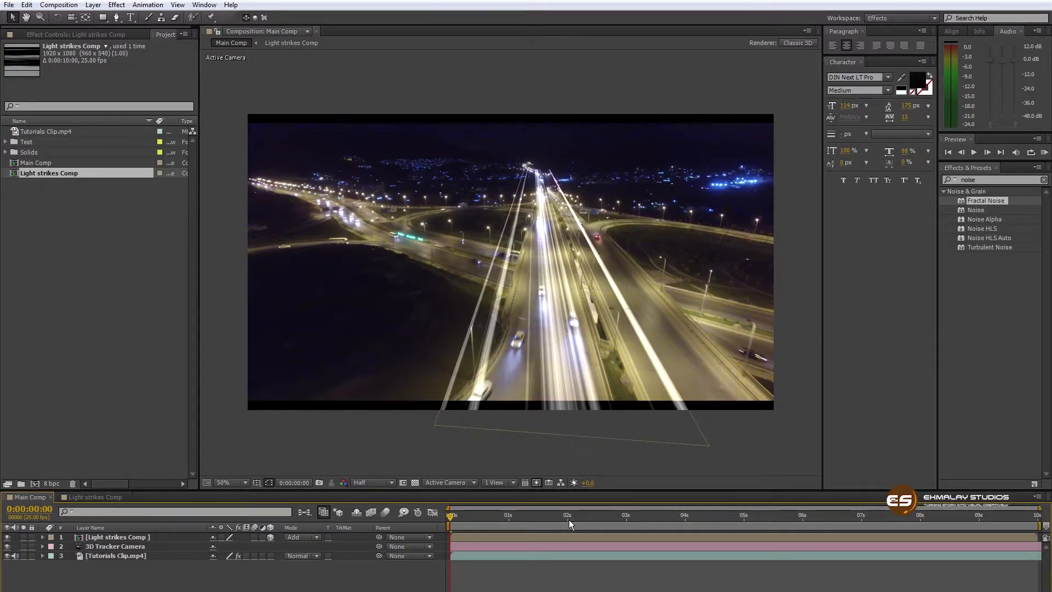
- Apply the Mesh Warp effect from the Distort category to the Light strikes Comp layer at 0:00:01:04
left_click_drag(449, 515, 519, 524)
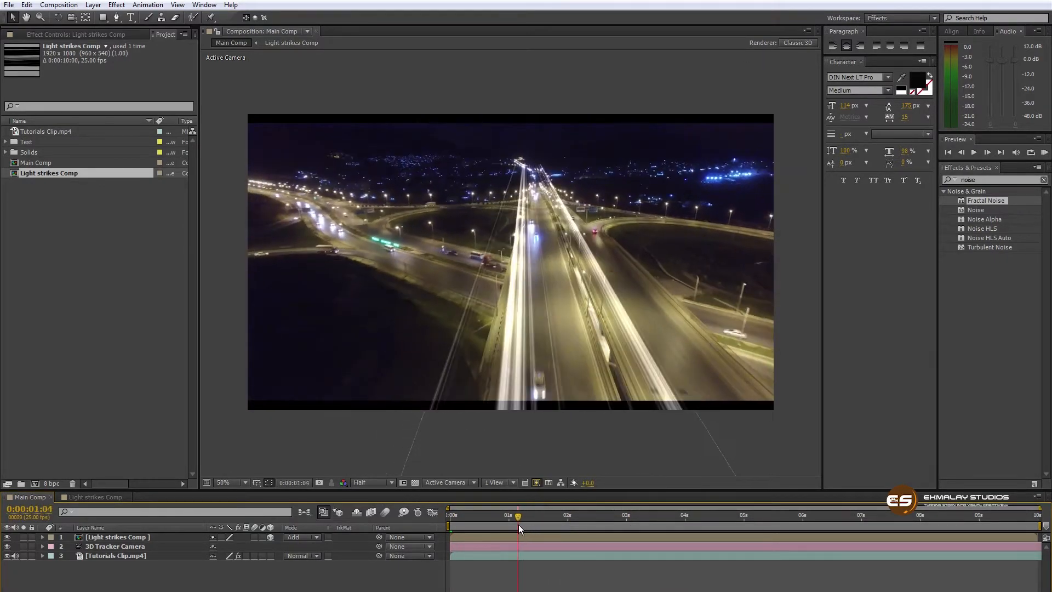
left_click(1044, 181)
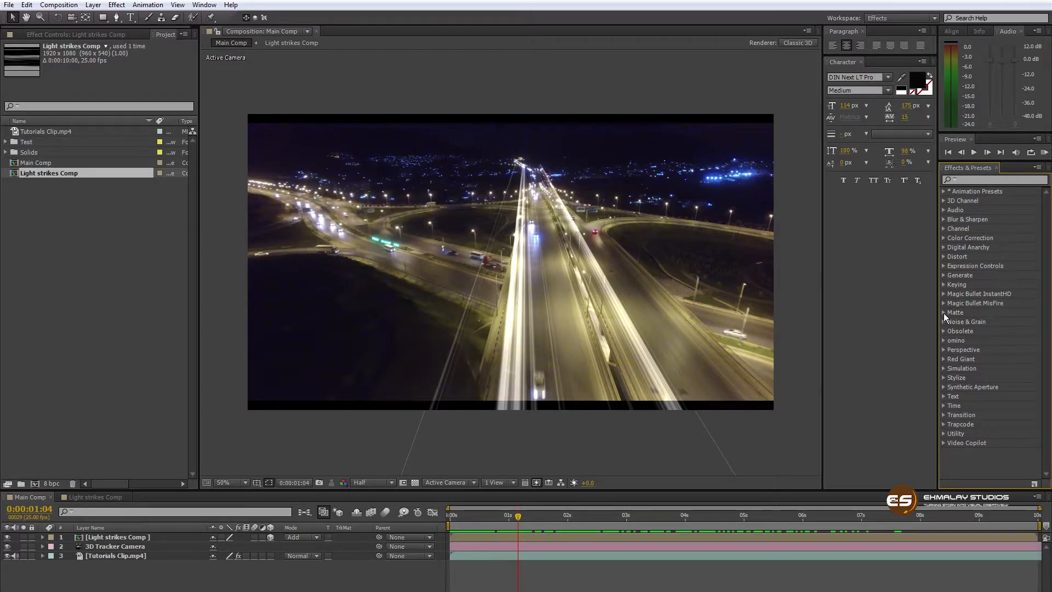
left_click(943, 256)
left_click(981, 388)
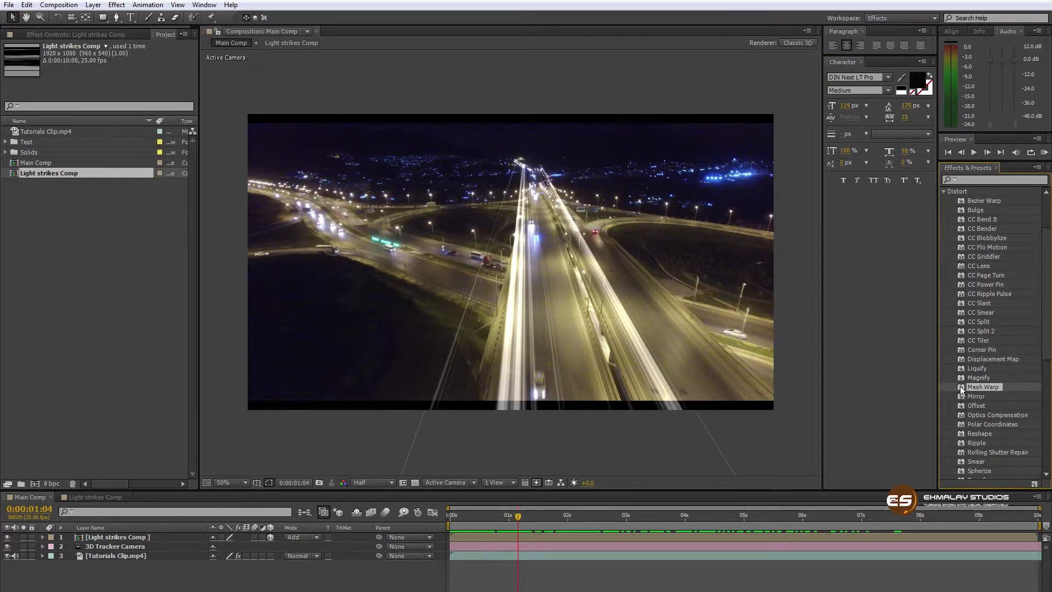
left_click(545, 538)
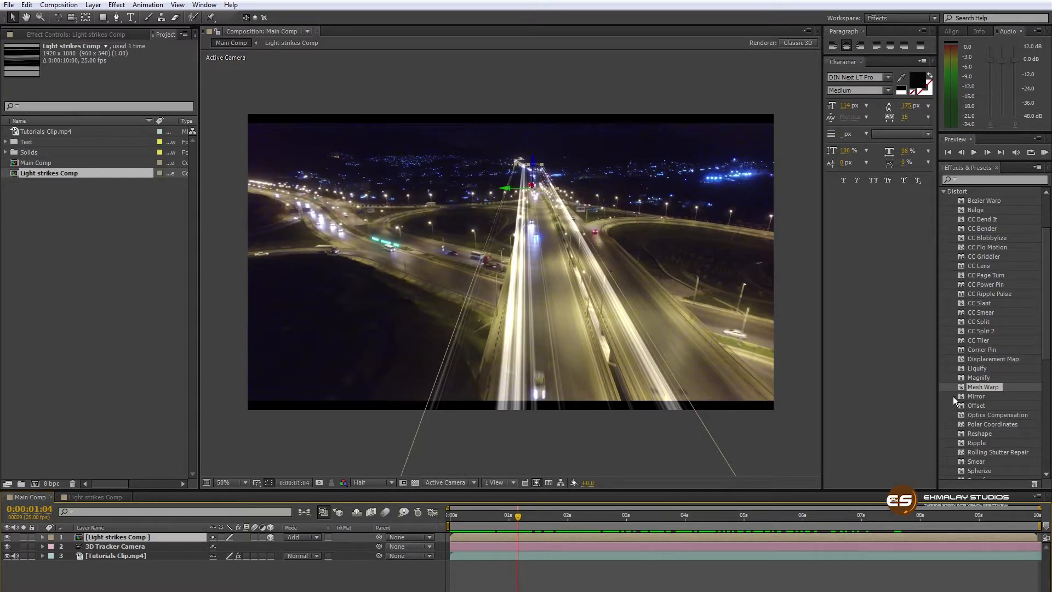
left_click_drag(961, 387, 571, 538)
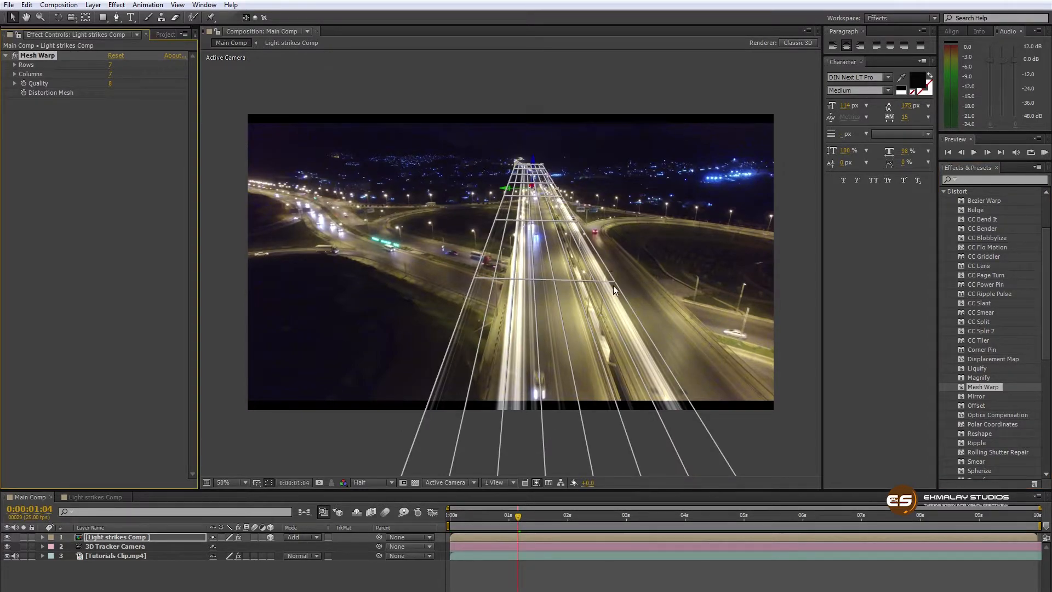
- Undo the trial mesh point move and set the Mesh Warp grid to 3 rows and 3 columns
mouse_move(614, 279)
left_mouse_down()
mouse_move(568, 294)
mouse_move(658, 286)
mouse_move(629, 292)
left_mouse_up()
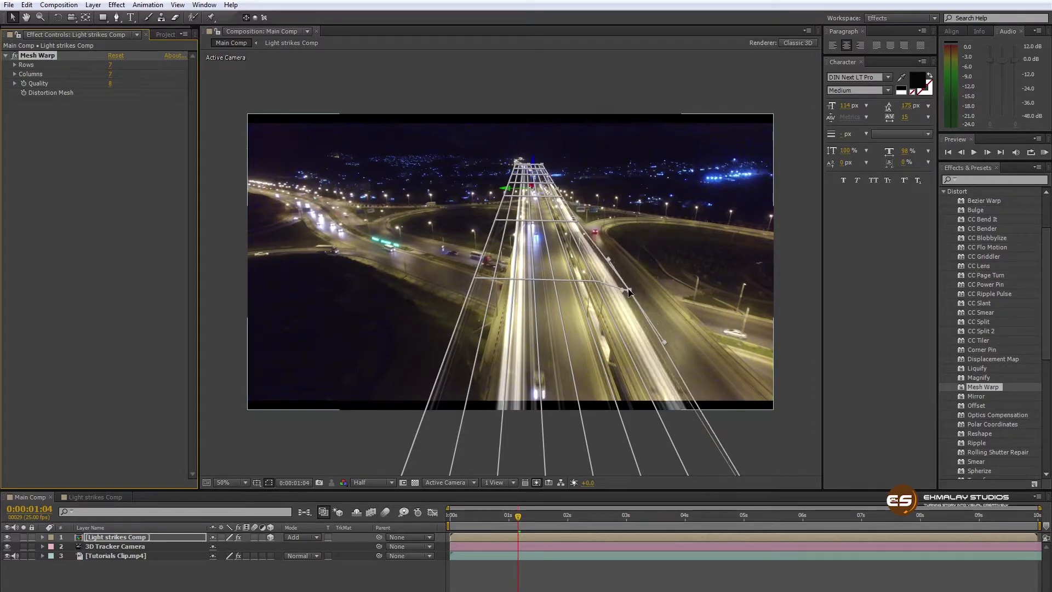
key("ctrl+z")
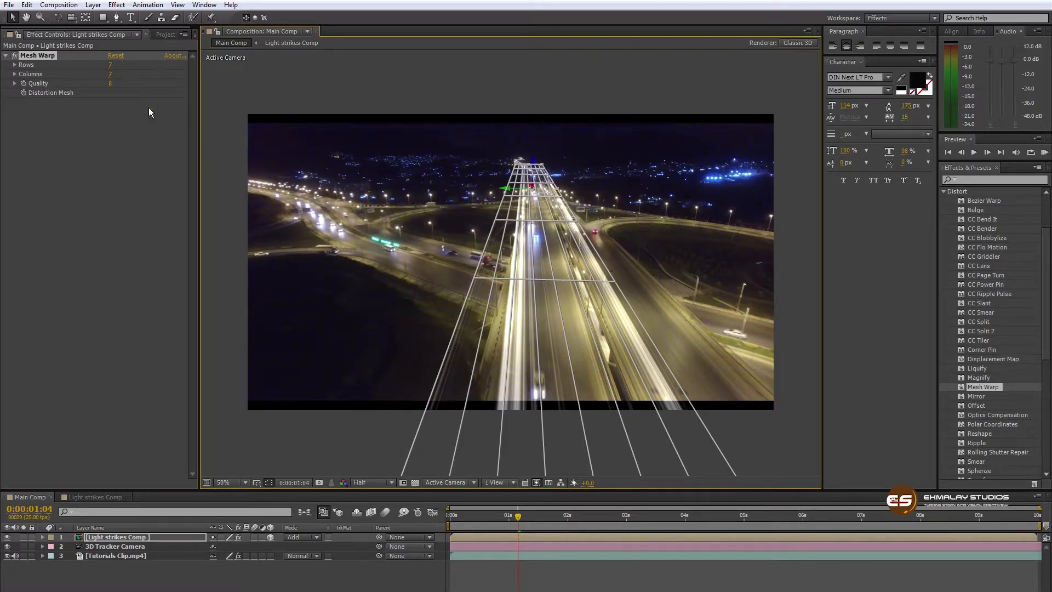
left_click(111, 64)
type("3")
left_click(106, 182)
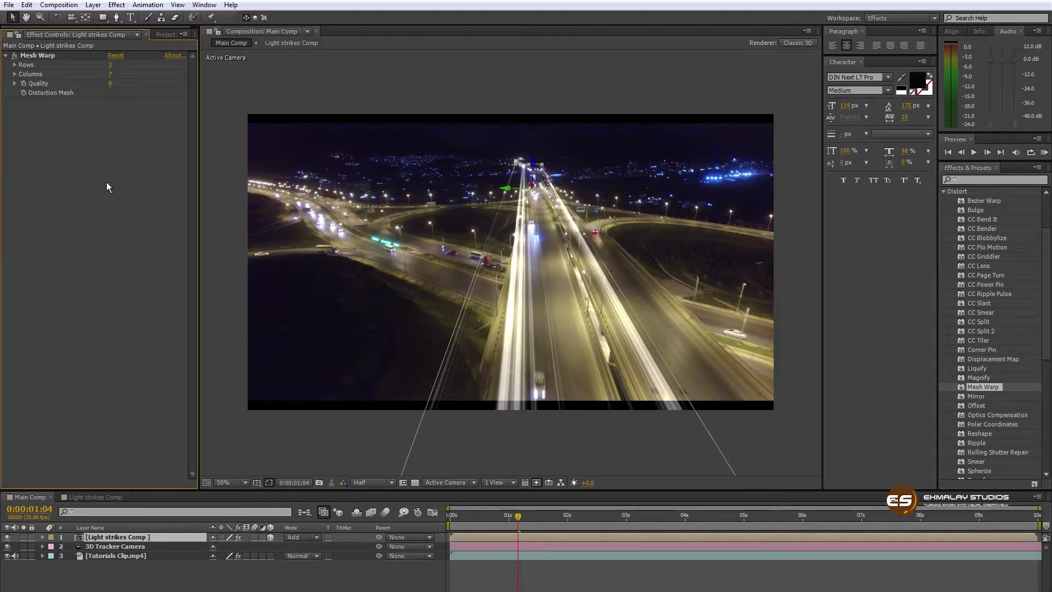
left_click(111, 74)
type("3")
left_click(126, 182)
- Pull the upper mesh points on the streaks' left side inward to follow the central road toward the horizon
left_click(47, 60)
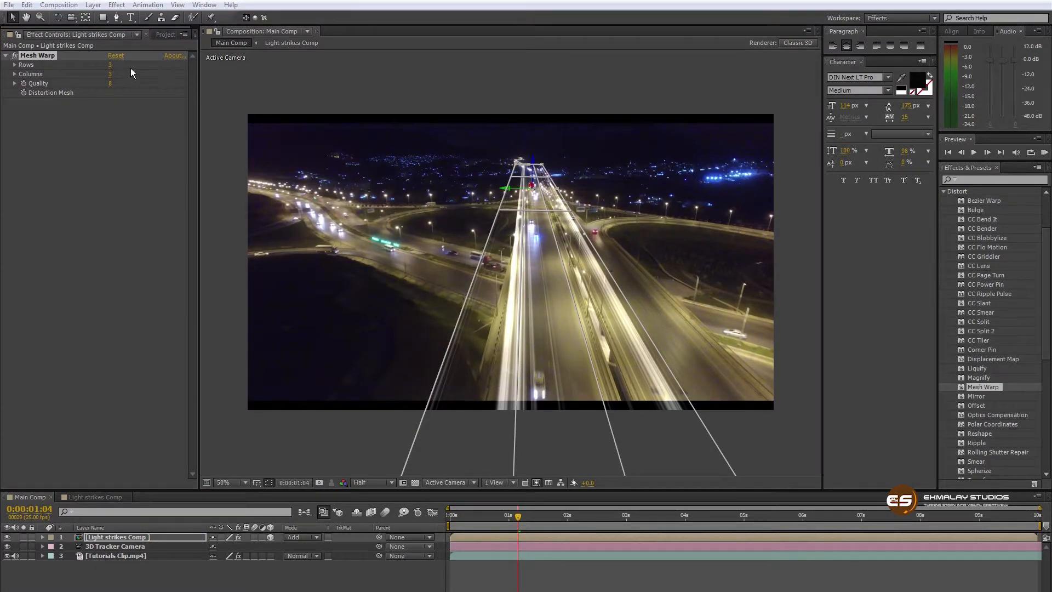
left_click(41, 56)
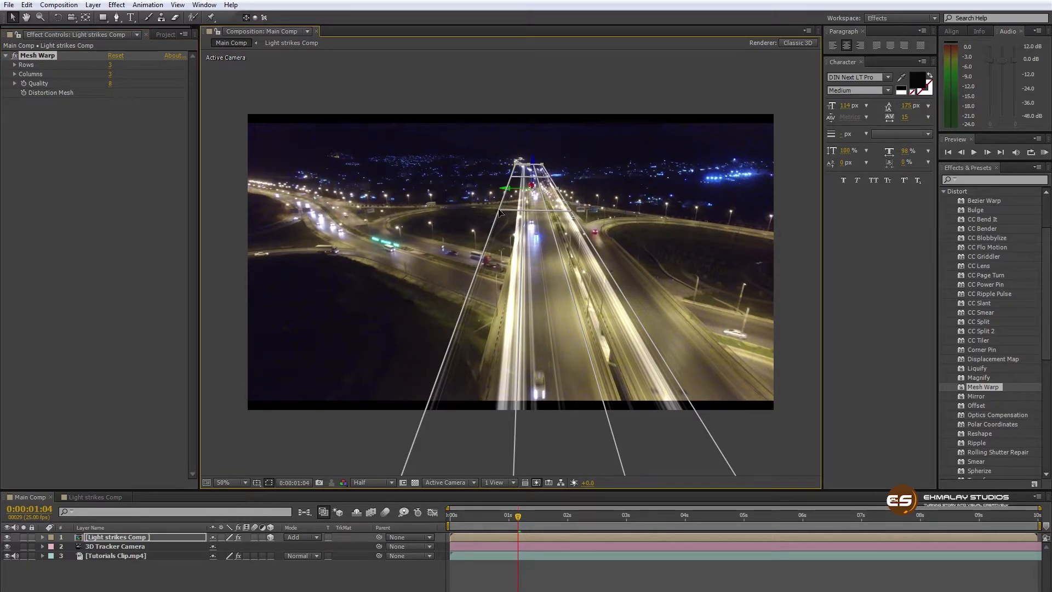
left_click_drag(500, 212, 520, 218)
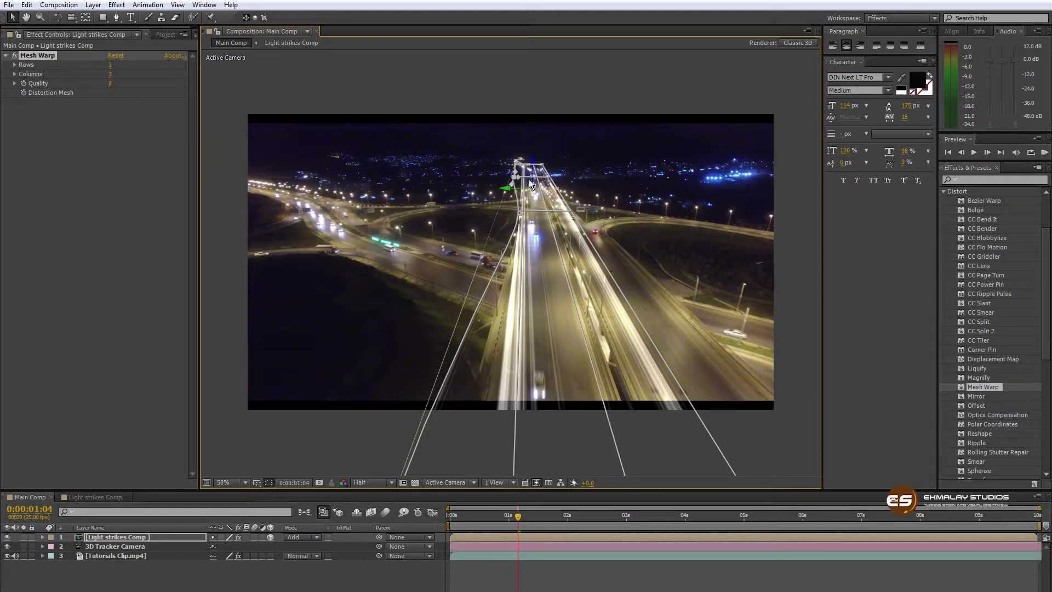
mouse_move(524, 177)
left_mouse_down()
mouse_move(514, 181)
mouse_move(527, 181)
left_mouse_up()
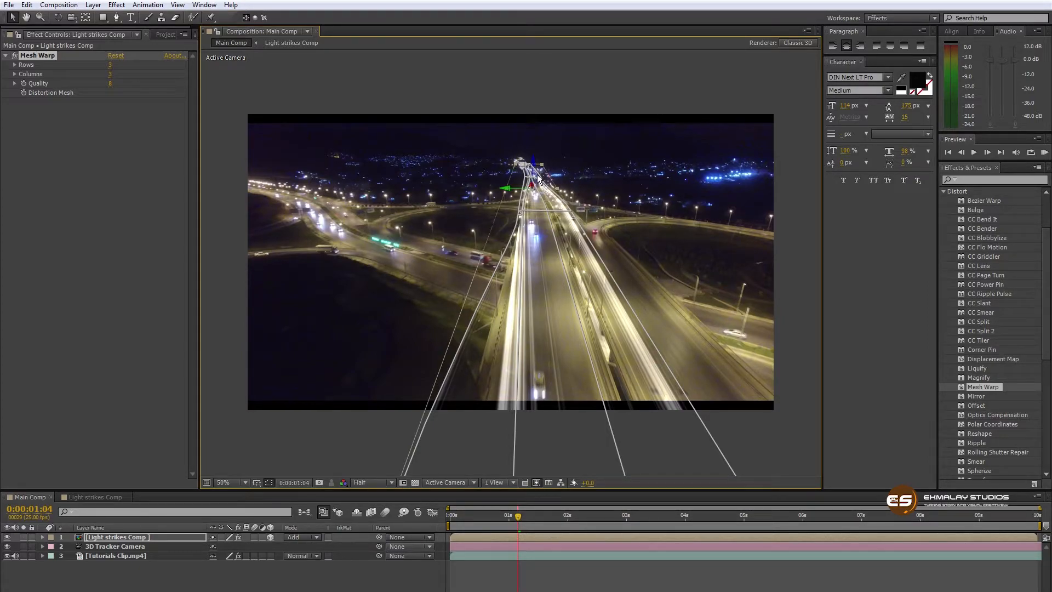
- Check the warp through the clip, and at frame 0:00:00:00 pull the mesh's near right corner outward over the right-hand road
left_click_drag(518, 518, 799, 517)
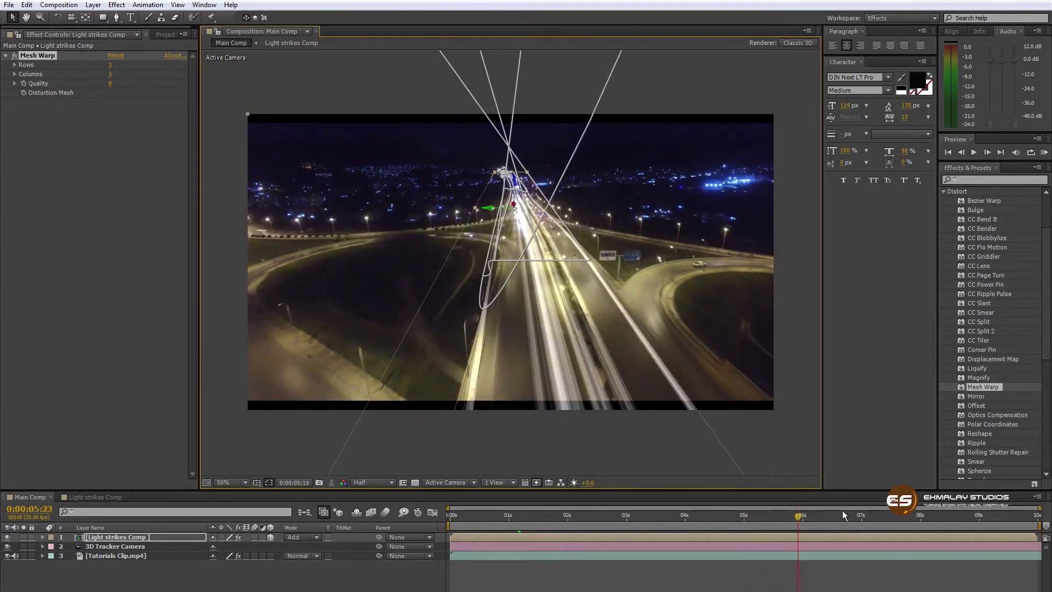
left_click_drag(860, 509, 1033, 510)
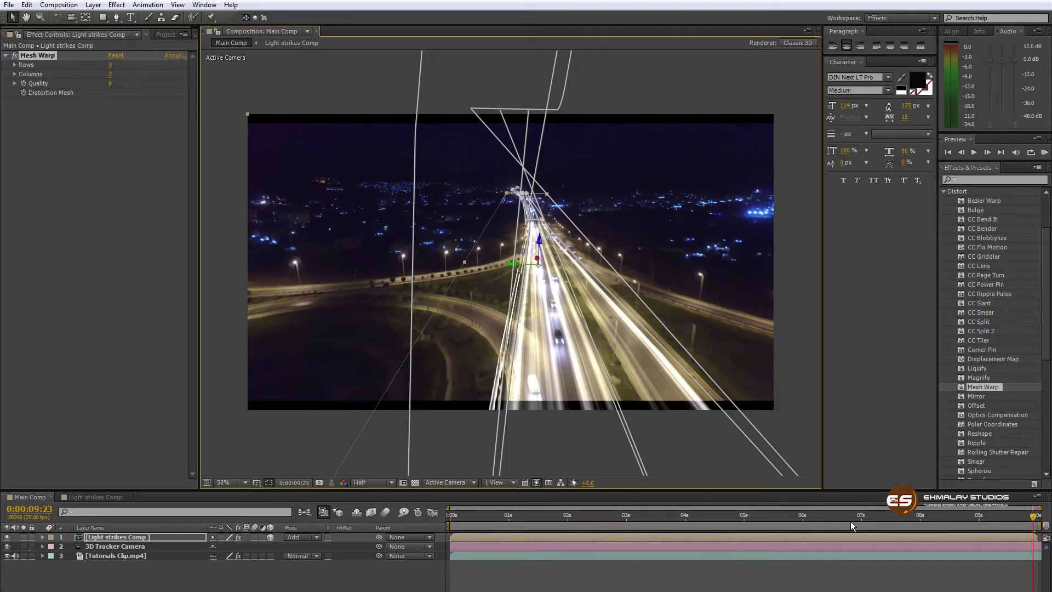
left_click_drag(1022, 517, 434, 513)
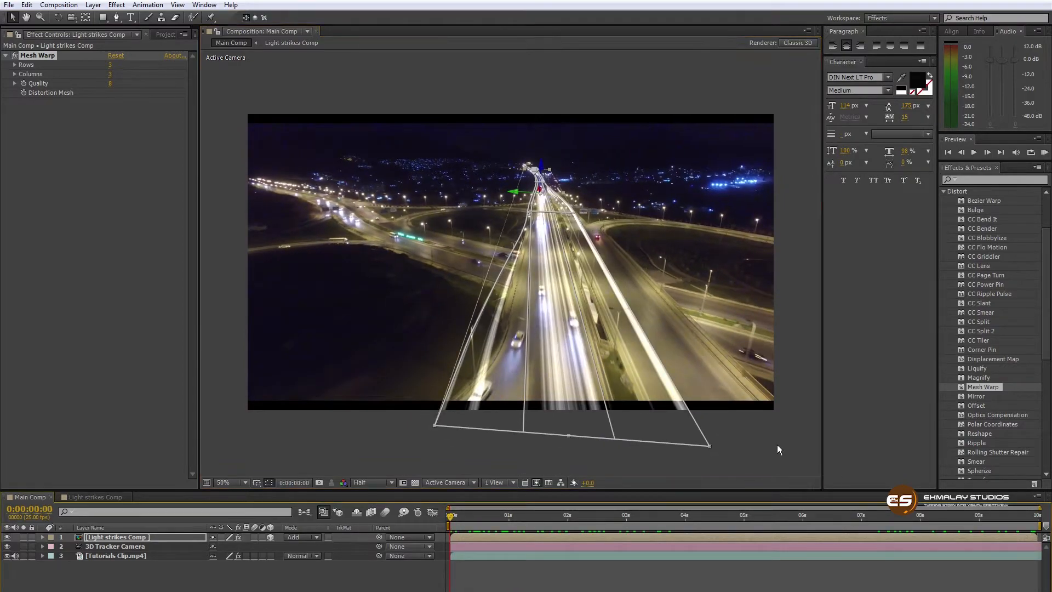
left_click(710, 446)
left_click_drag(709, 446, 801, 429)
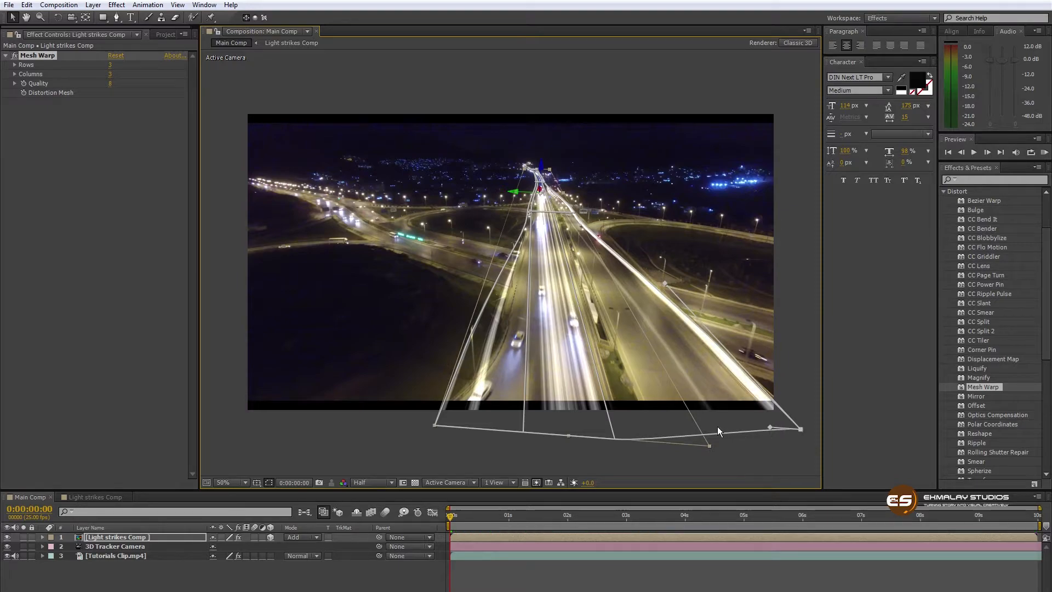
- Pull the near-edge mesh point beside the right corner outward over the right-hand road
left_click(637, 436)
left_click(615, 438)
left_click_drag(615, 438, 674, 434)
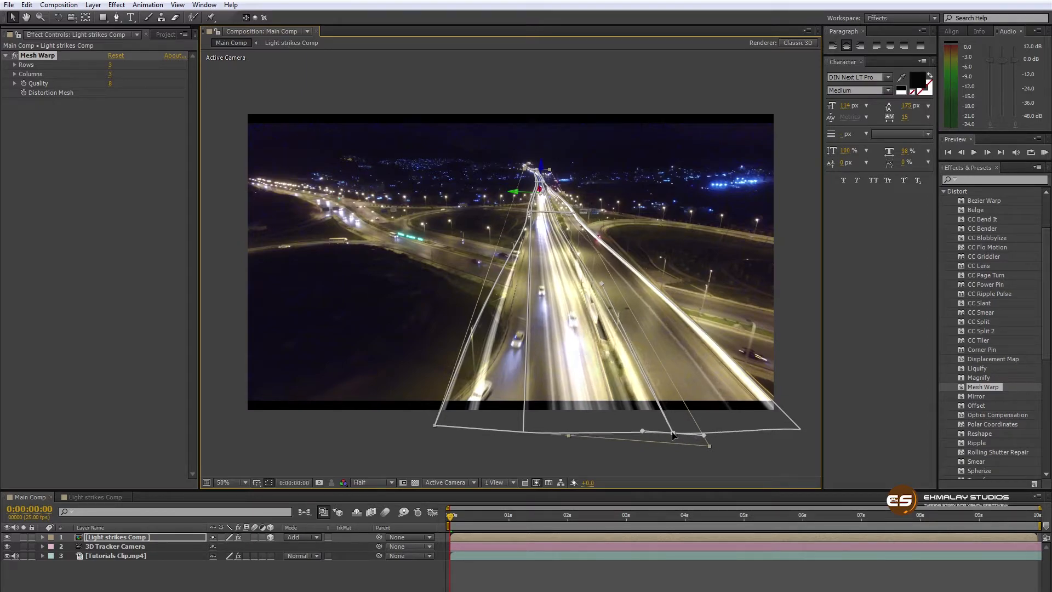
- Reposition the mesh points and handles near the horizon so the distant streaks follow the road lanes
left_click_drag(558, 214, 539, 223)
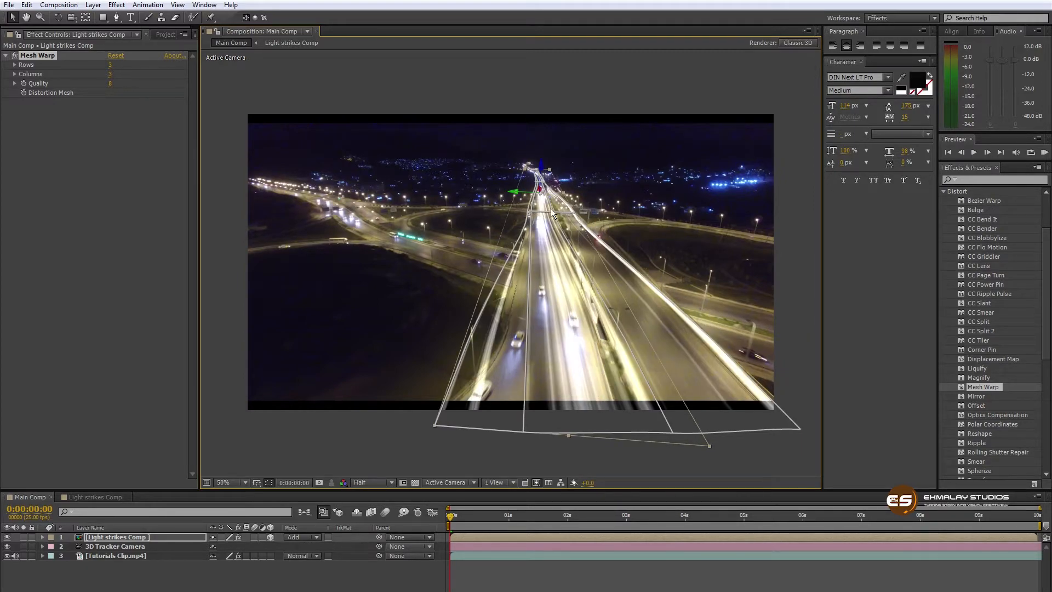
mouse_move(552, 211)
left_mouse_down()
mouse_move(564, 211)
mouse_move(538, 214)
mouse_move(549, 206)
mouse_move(545, 240)
mouse_move(550, 211)
mouse_move(528, 213)
mouse_move(522, 236)
left_mouse_up()
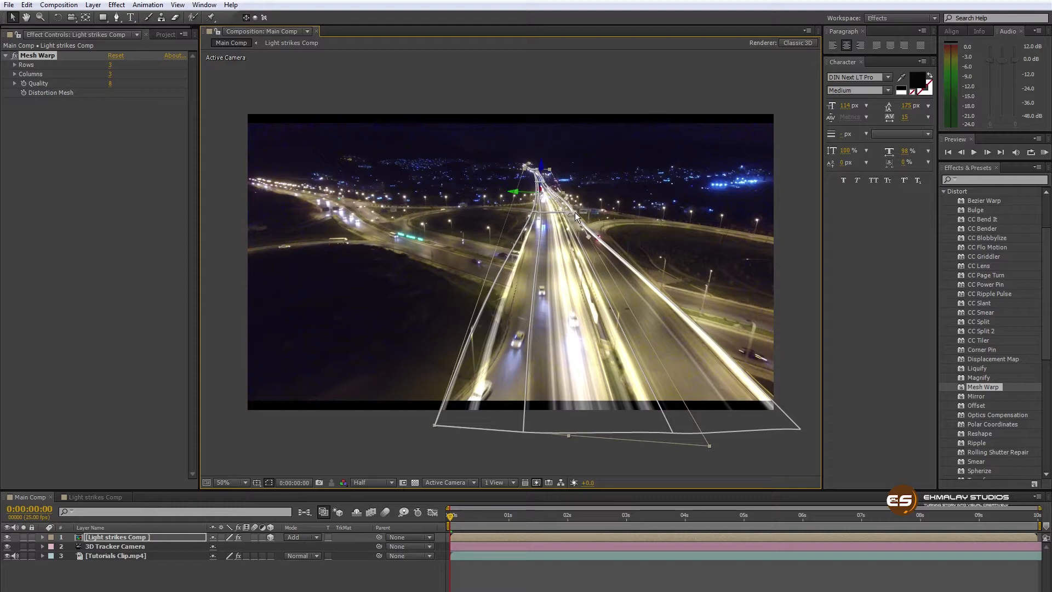
left_click_drag(588, 235, 593, 236)
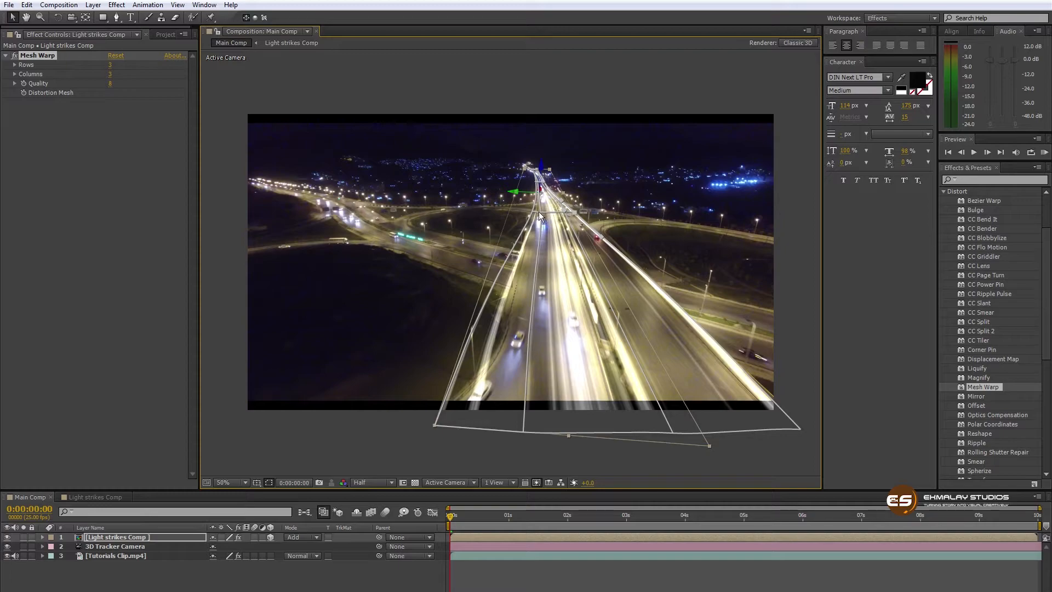
mouse_move(538, 212)
left_mouse_down()
mouse_move(554, 214)
mouse_move(544, 213)
left_mouse_up()
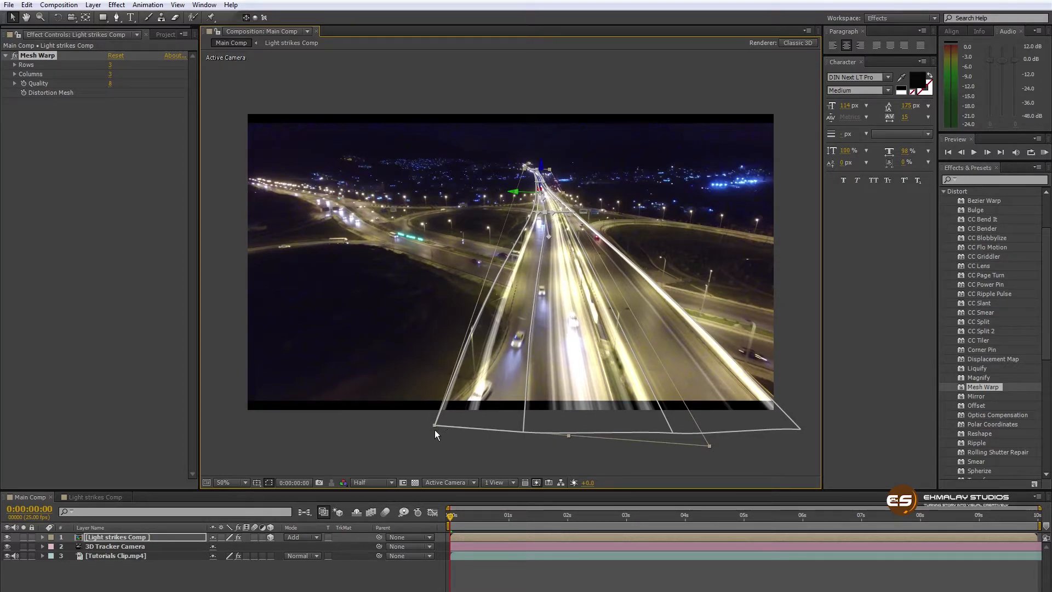
- Move the mesh's near left corner inward to the road edge and the neighbouring near point slightly down, adjusting both points' vertical handles
left_click_drag(436, 425, 456, 432)
mouse_move(498, 284)
left_mouse_down()
mouse_move(528, 294)
mouse_move(529, 275)
left_mouse_up()
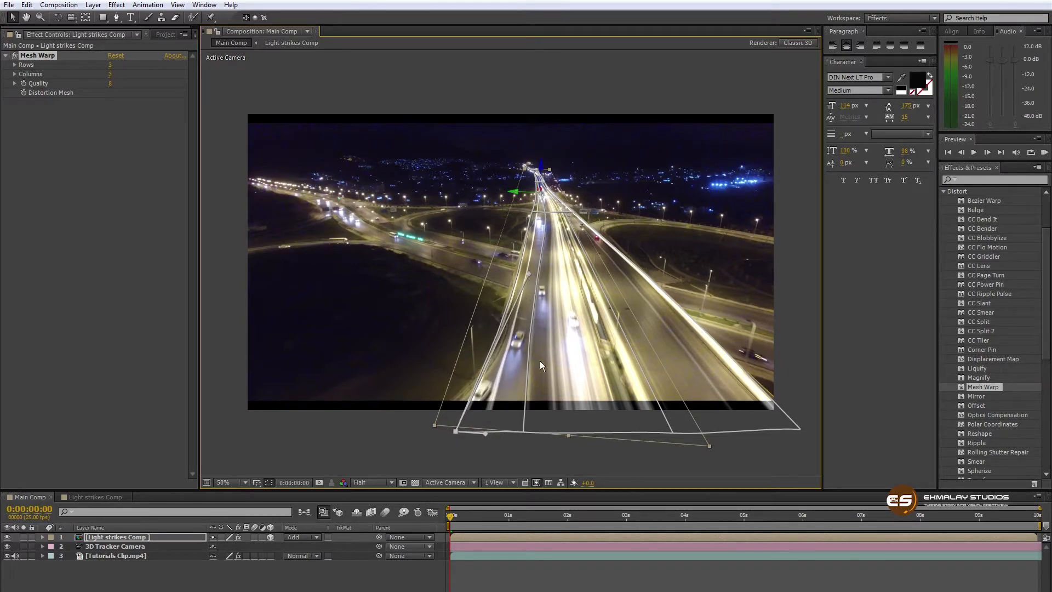
left_click(523, 432)
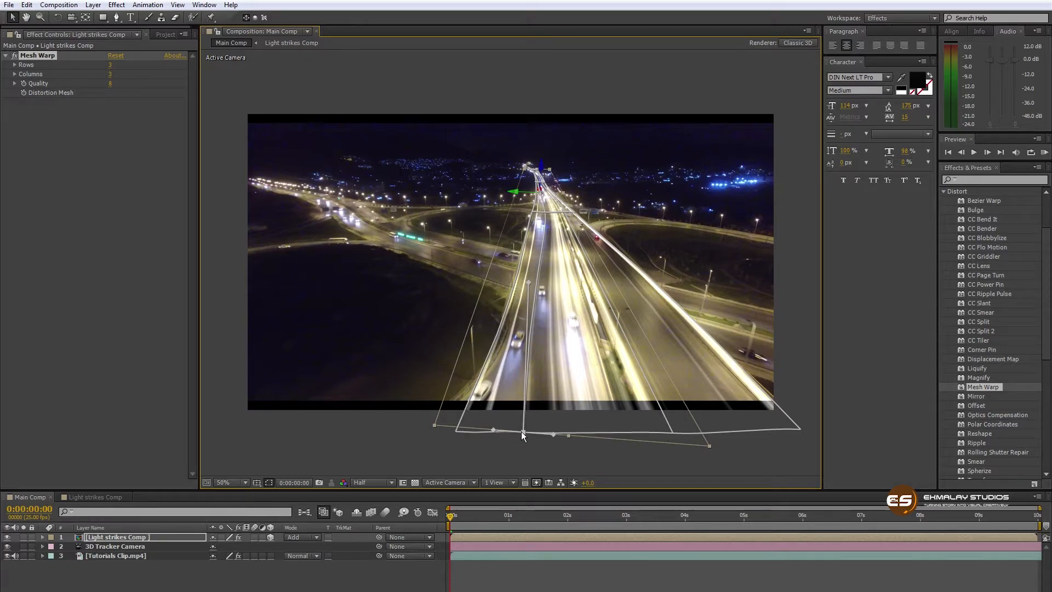
left_click_drag(521, 431, 518, 444)
left_click_drag(527, 288, 548, 291)
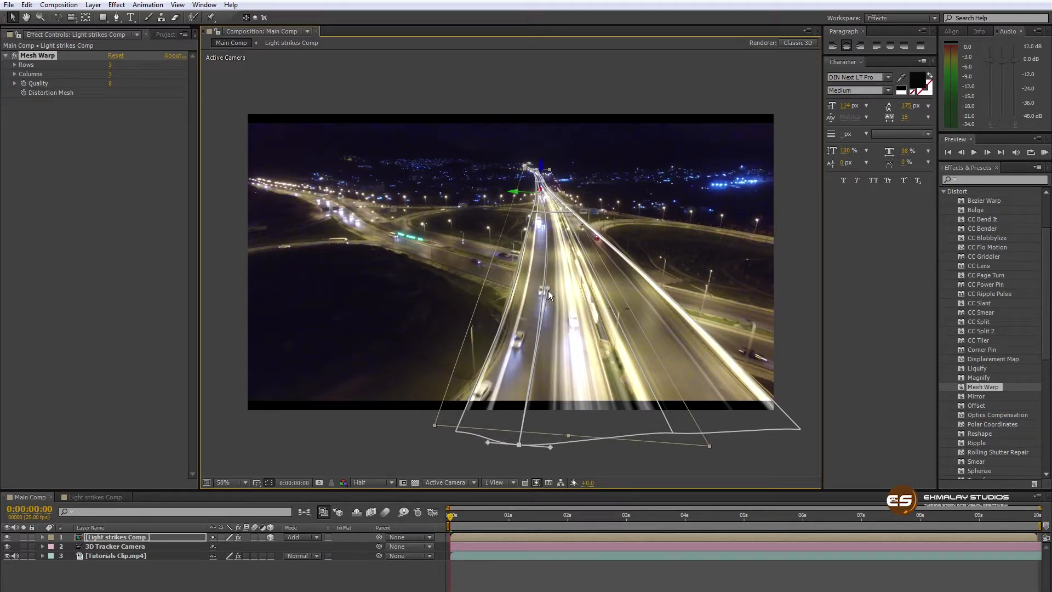
- Straighten the mesh's left edge and bend the near left corner's horizontal handle downward
left_click(456, 432)
left_click(45, 55)
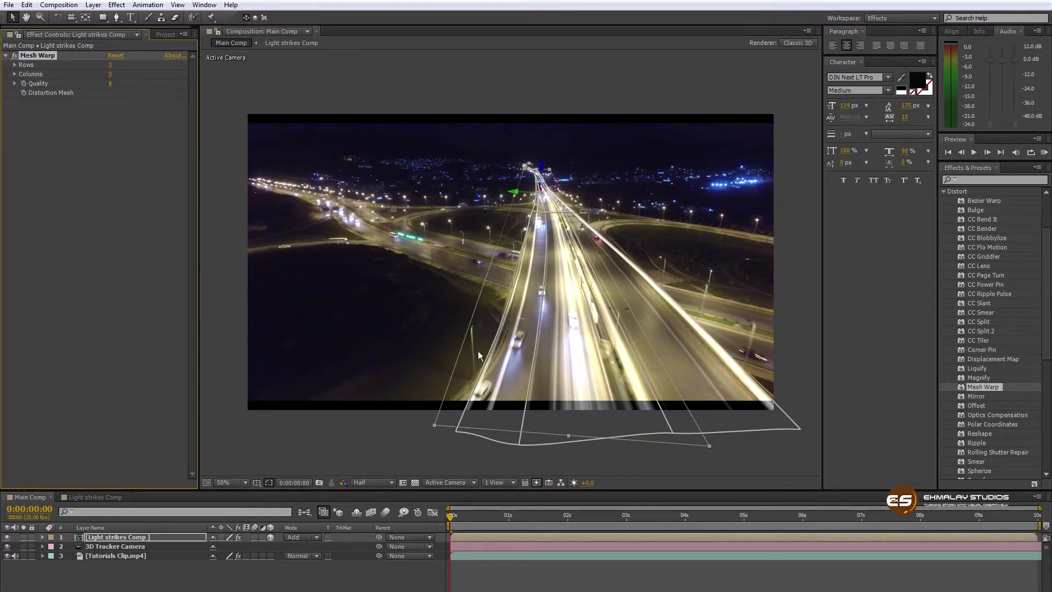
left_click(458, 430)
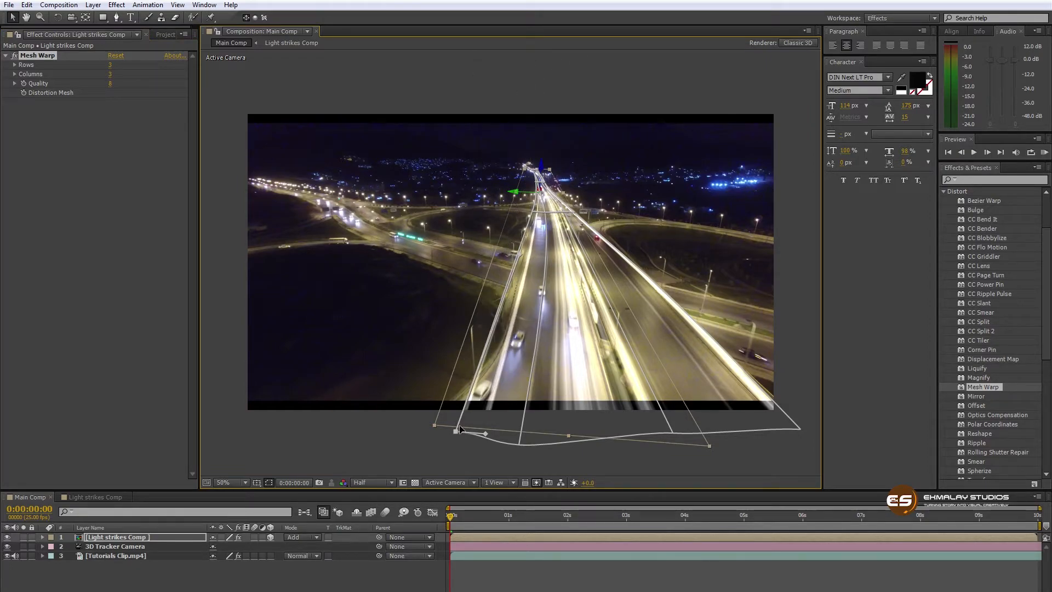
left_click_drag(485, 433, 479, 446)
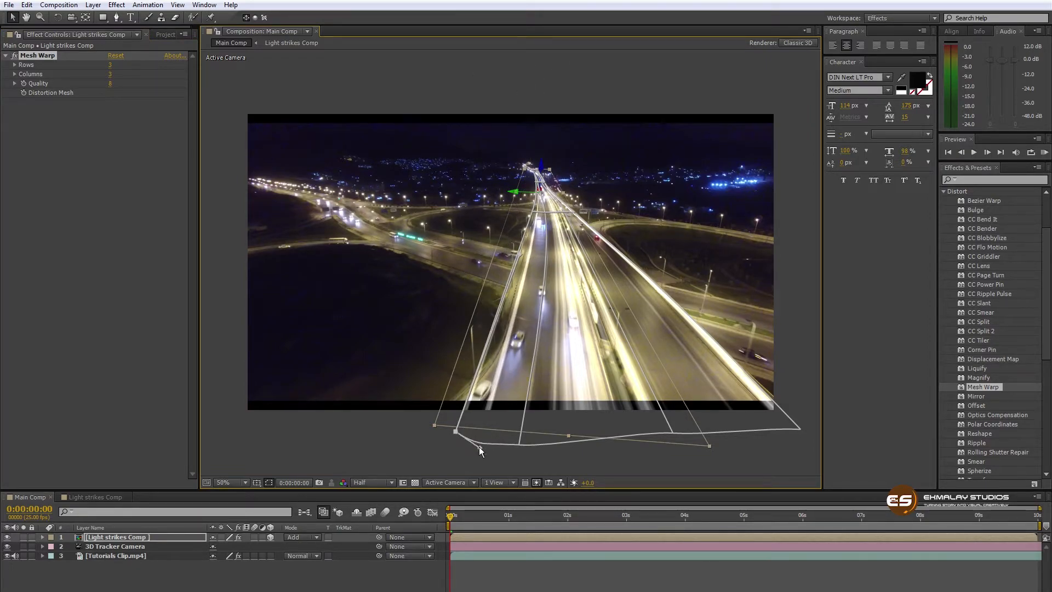
- Reselect the Mesh Warp effect and pull the near right corner's upward handle inward to shape the right edge
key("ctrl+shift+a")
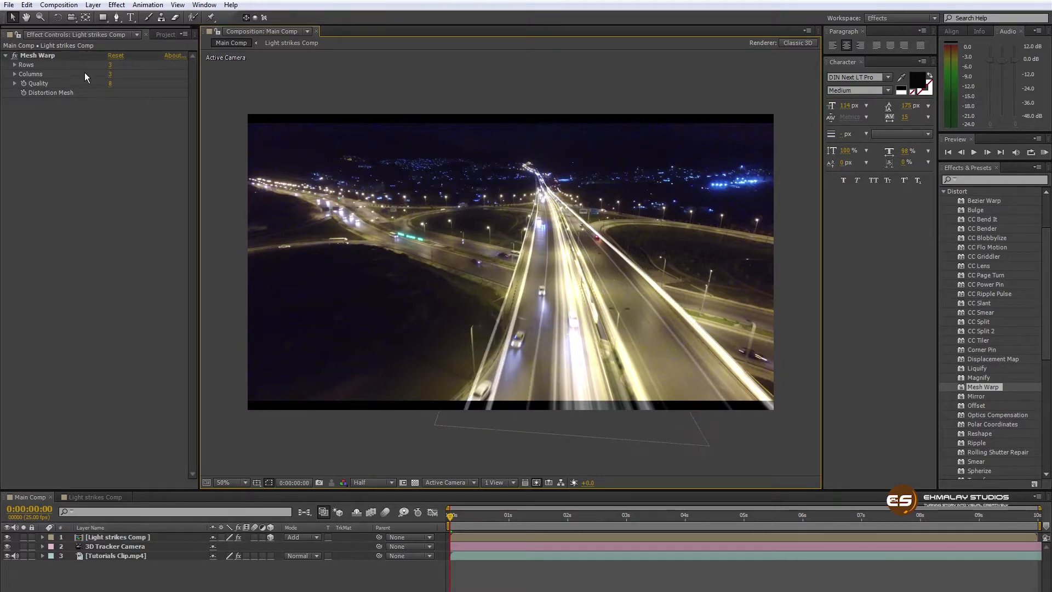
left_click(52, 55)
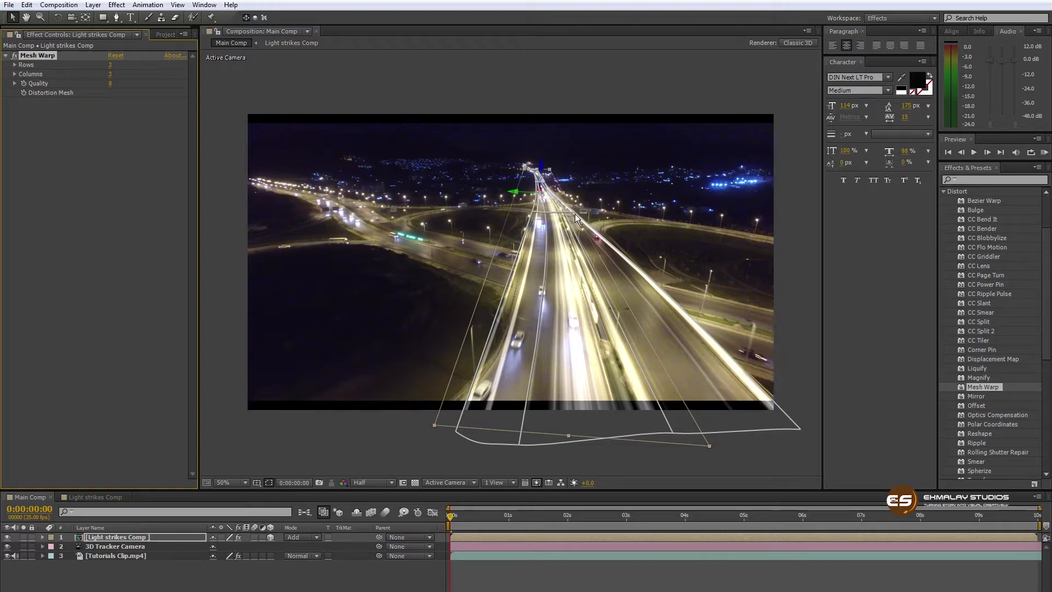
left_click(801, 428)
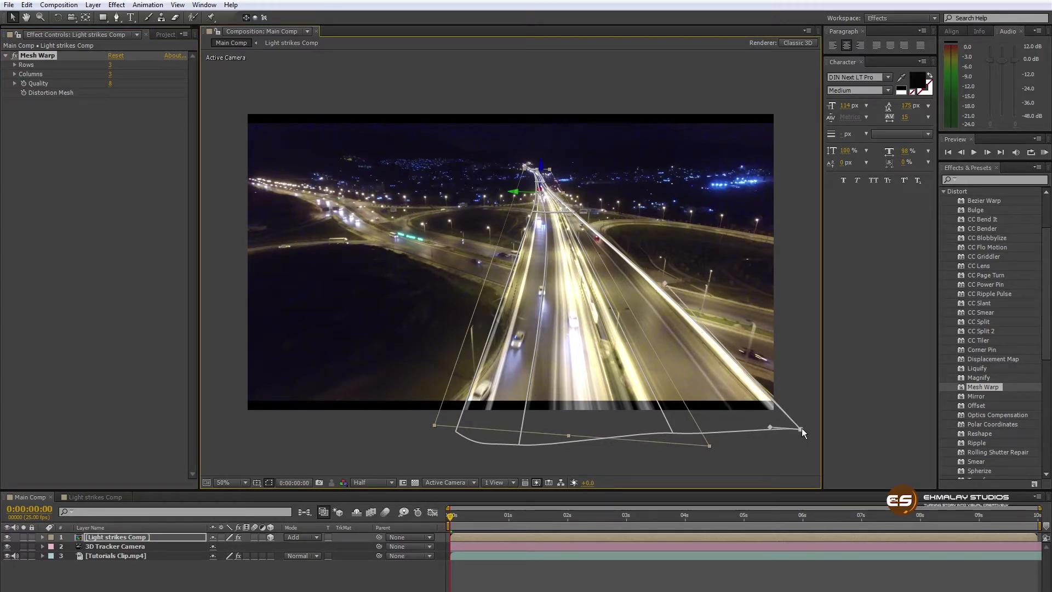
left_click_drag(665, 284, 637, 293)
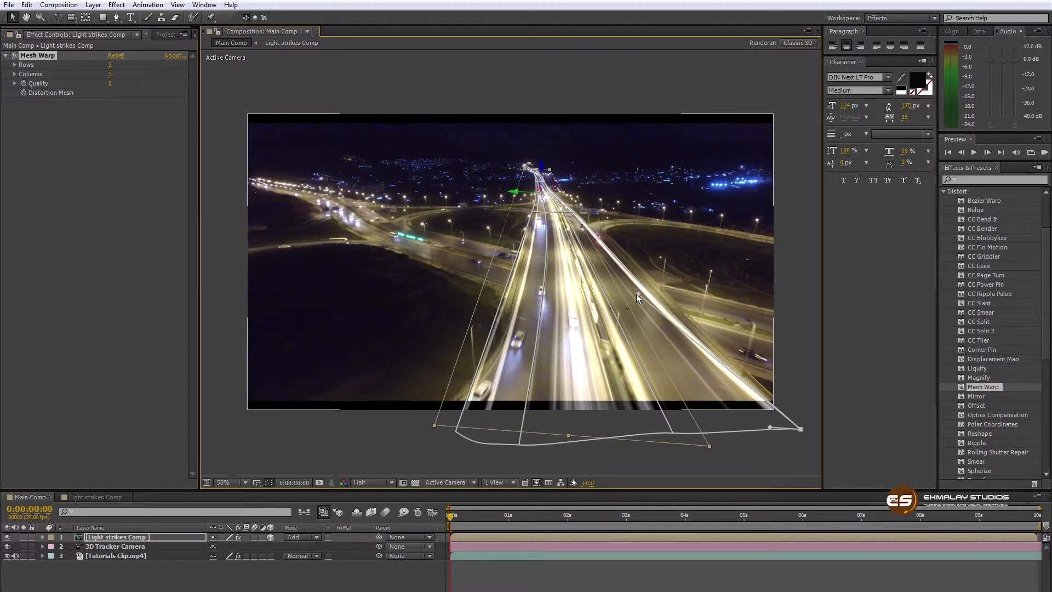
- Check the warped streaks at 0:00:01:18 and run a RAM preview of the Main Comp with nothing selected
left_click_drag(450, 518, 550, 524)
left_click(509, 571)
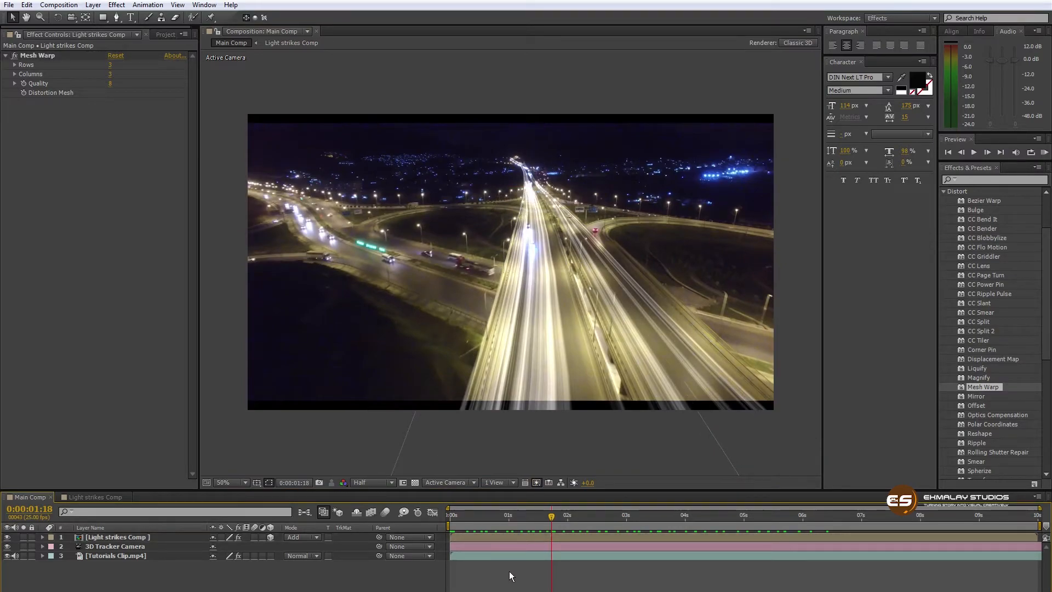
key("KP_0")
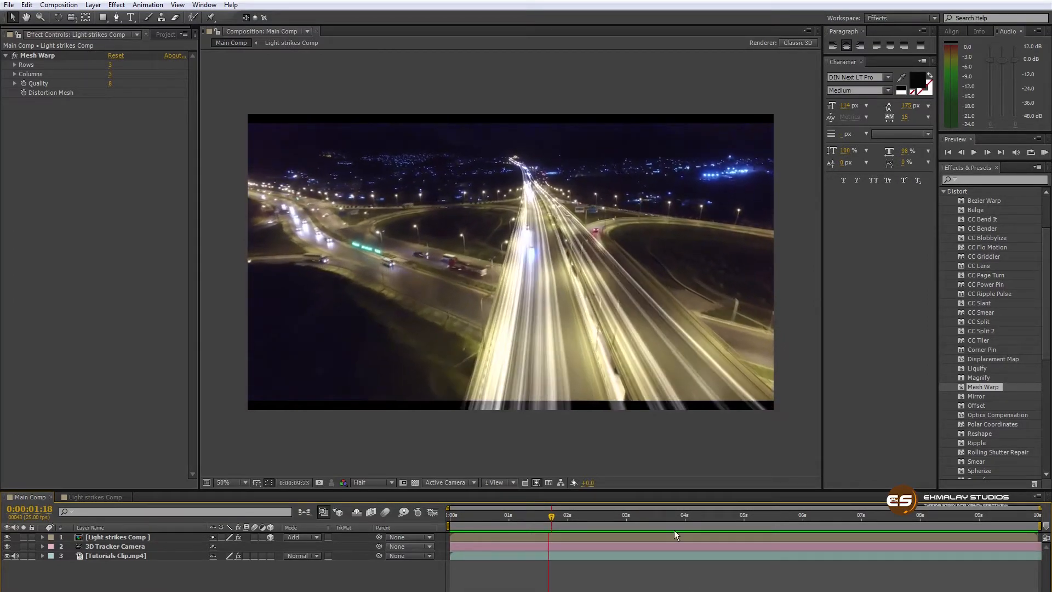
- Go to 0:00:09:05 with Mesh Warp selected, try moving a mesh point near the horizon, and undo the move
left_click_drag(677, 517, 919, 525)
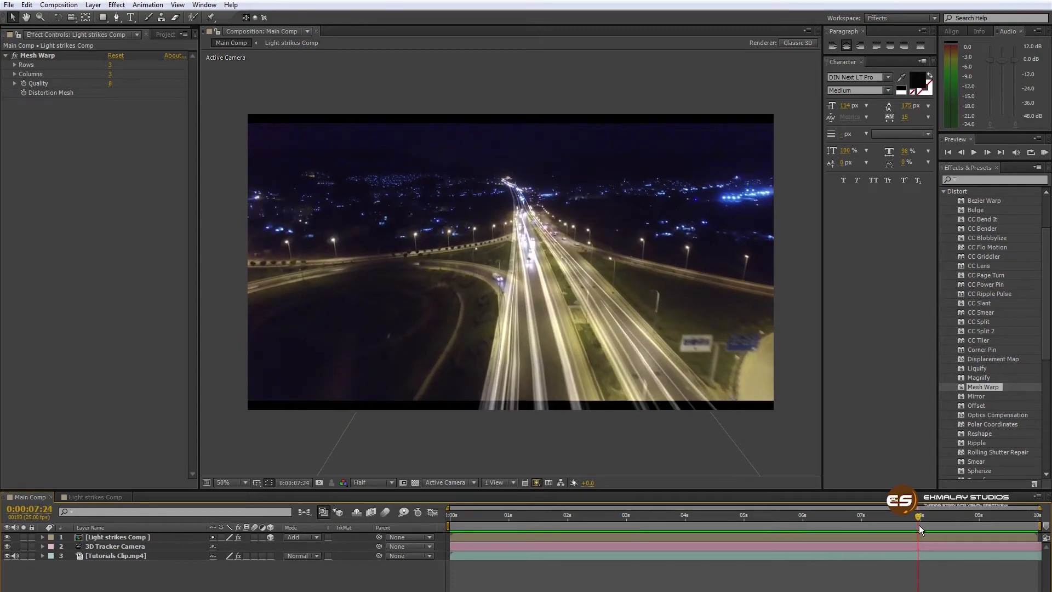
left_click(58, 56)
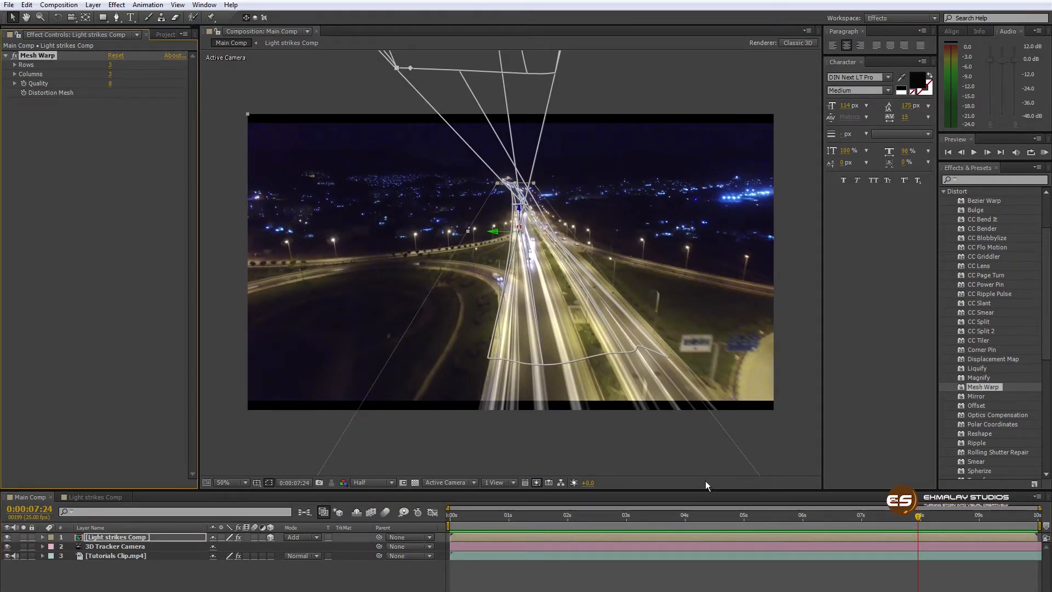
left_click_drag(919, 523, 991, 525)
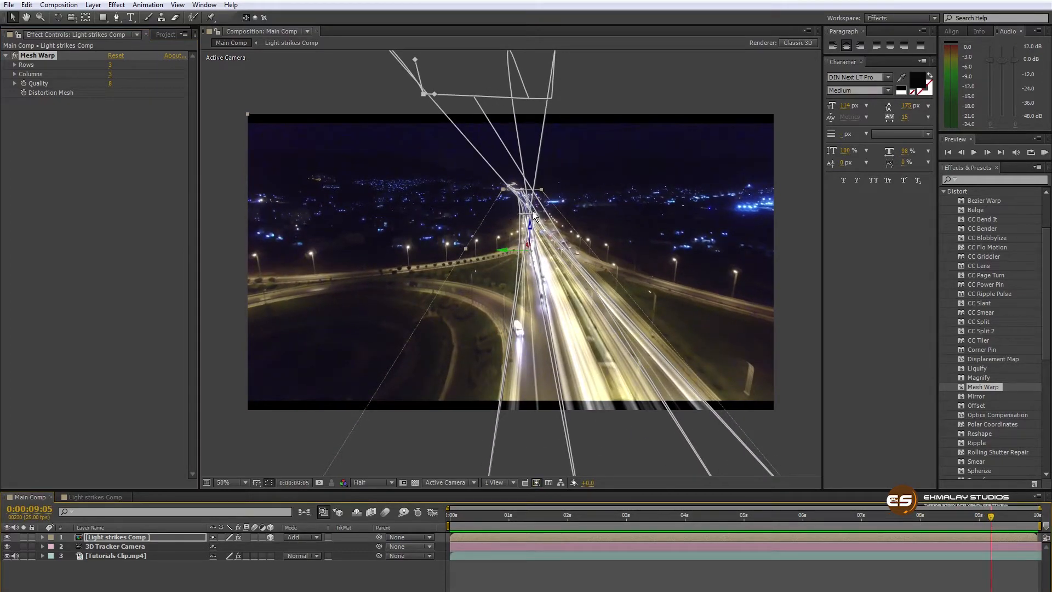
left_click_drag(537, 215, 543, 219)
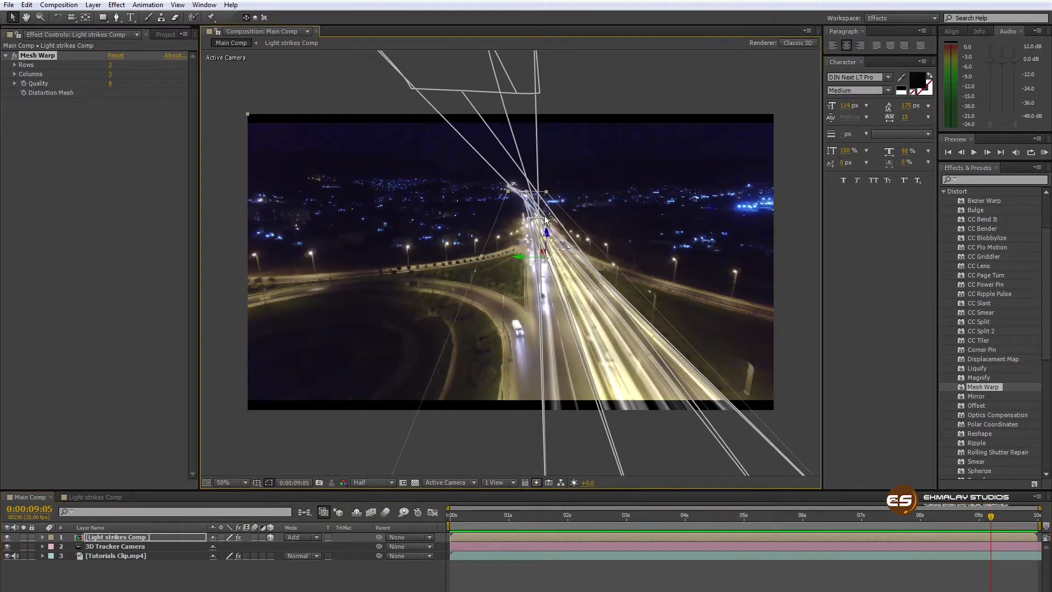
key("ctrl+z")
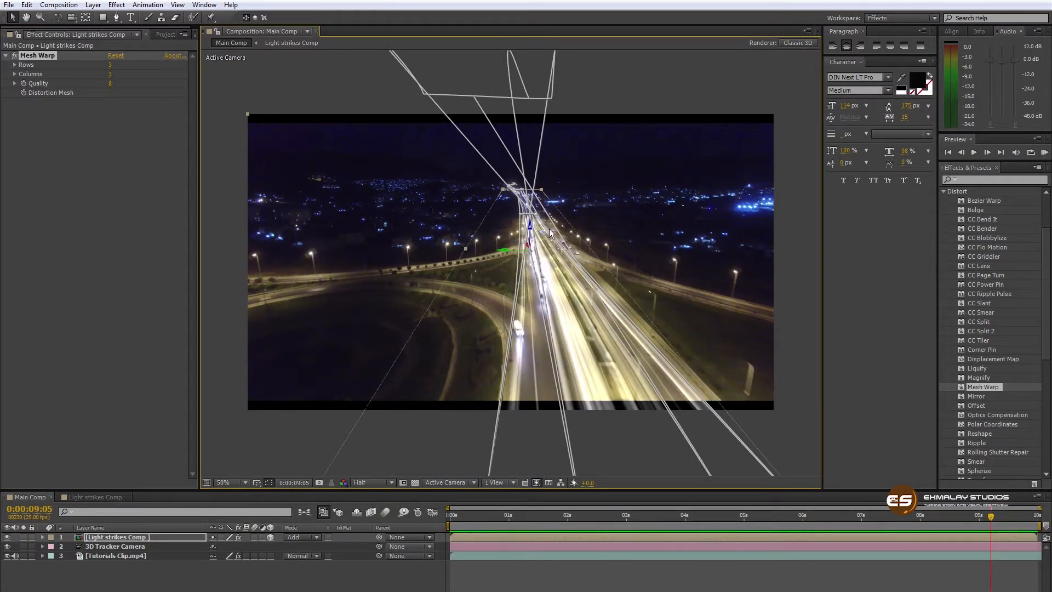
- Switch the viewer to 2 Views - Horizontal and enlarge the Top view to 25% around an inner mesh row with Mesh Warp selected
left_click(505, 482)
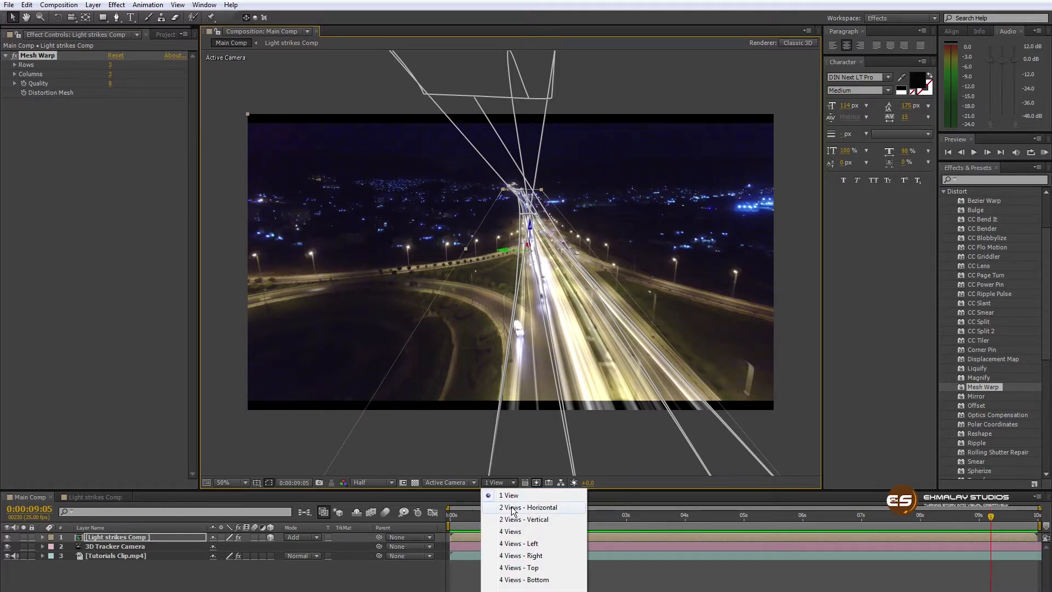
left_click(511, 507)
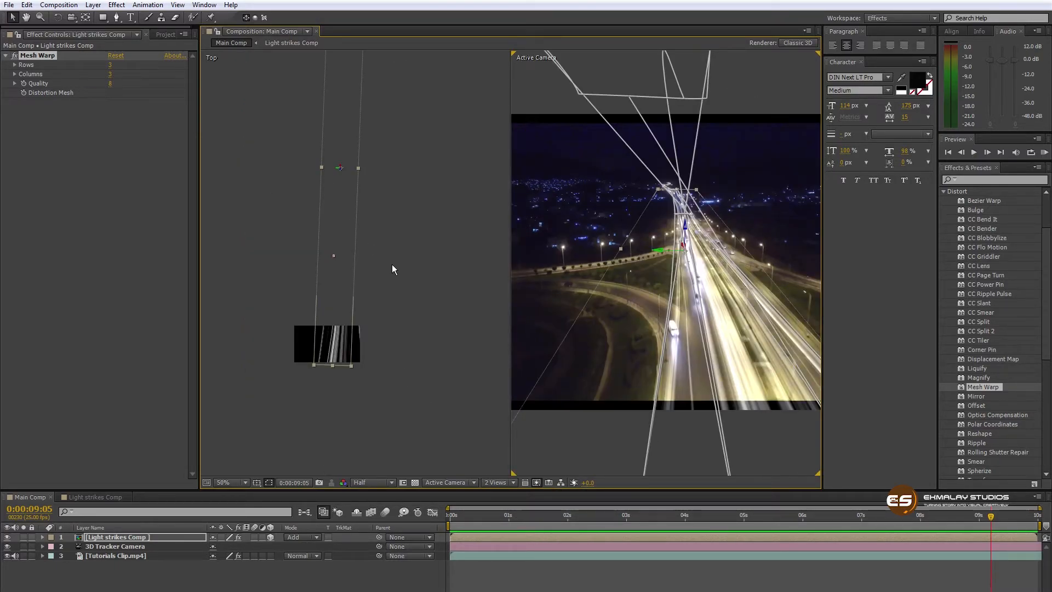
left_click(305, 231)
left_click(34, 55)
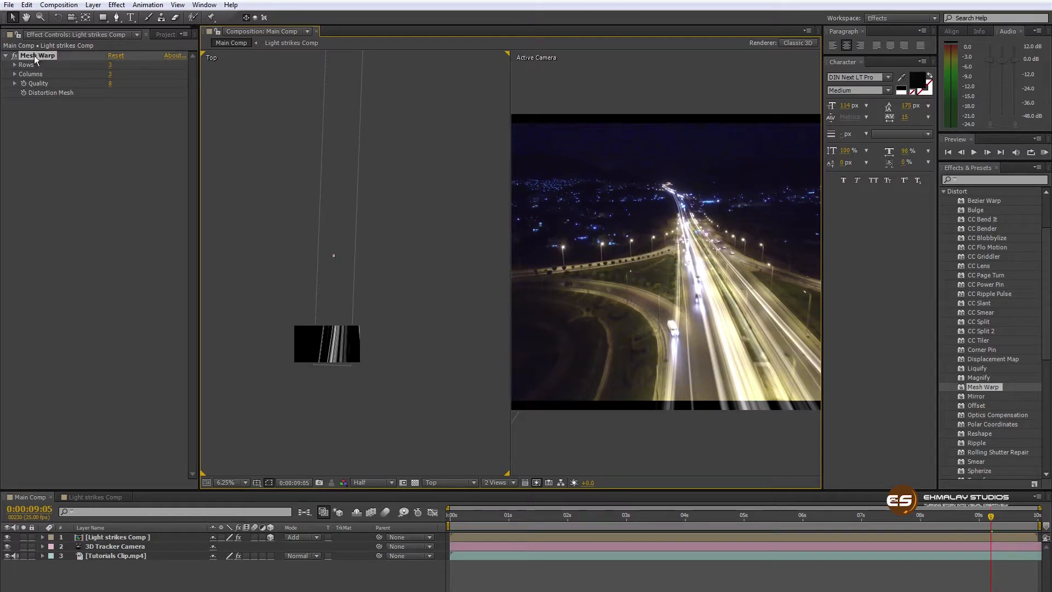
key("h")
left_click_drag(364, 162, 385, 332)
scroll(387, 235, "up", 4)
left_click_drag(357, 195, 362, 173)
left_click(12, 17)
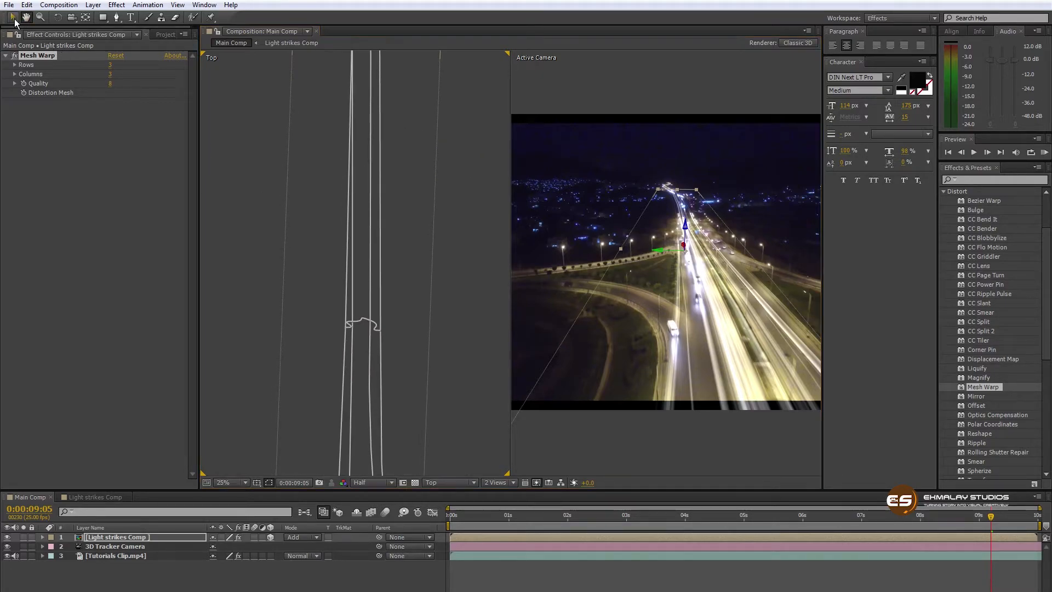
- In the Top view, shift the visible mesh row's outer and inner points to the right to realign the streaks with the road
left_click_drag(379, 331, 396, 330)
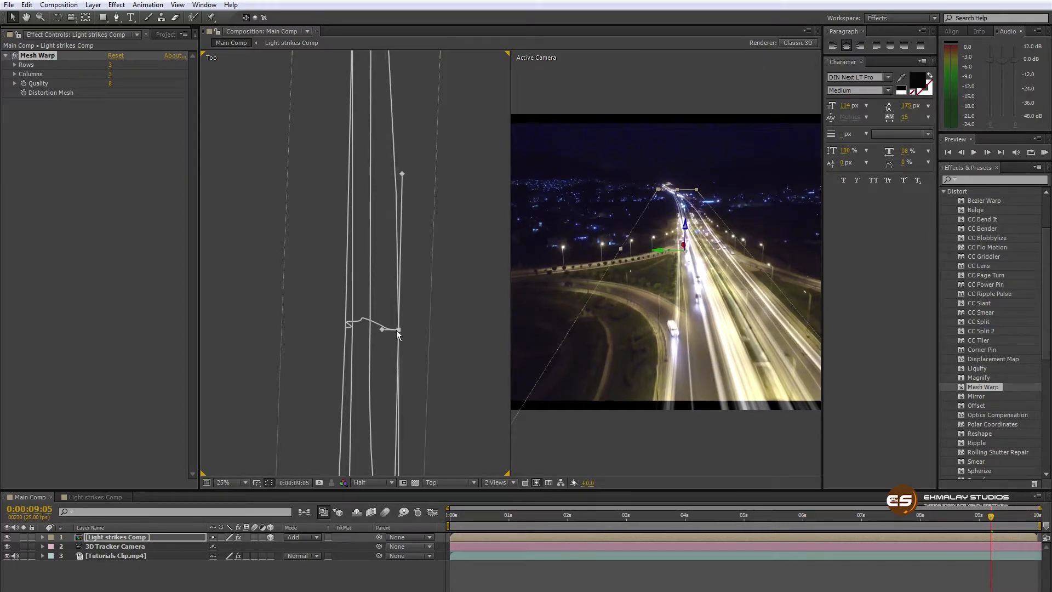
left_click_drag(371, 320, 389, 321)
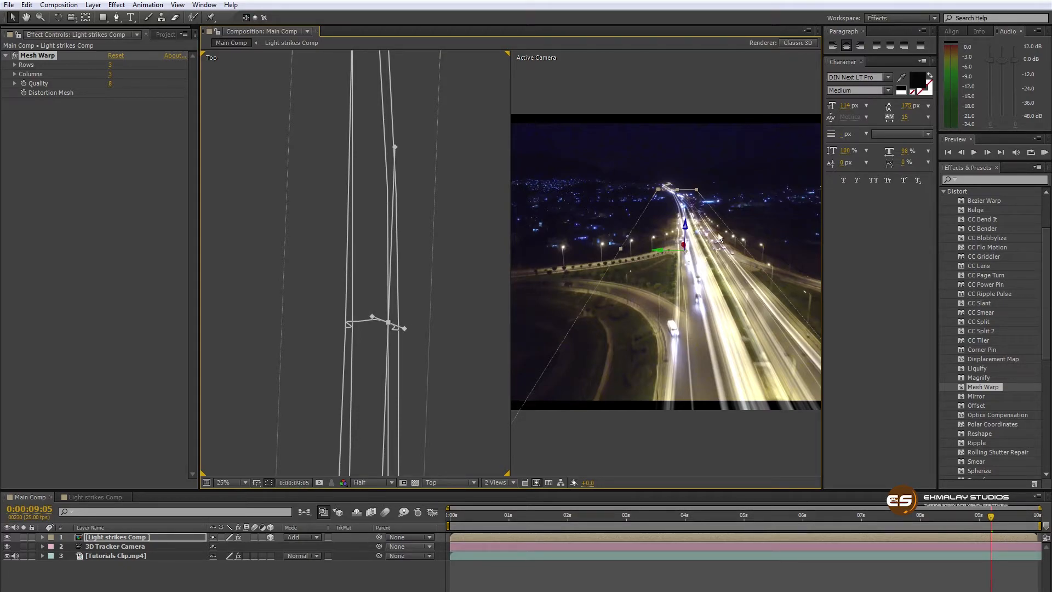
left_click_drag(388, 322, 360, 329)
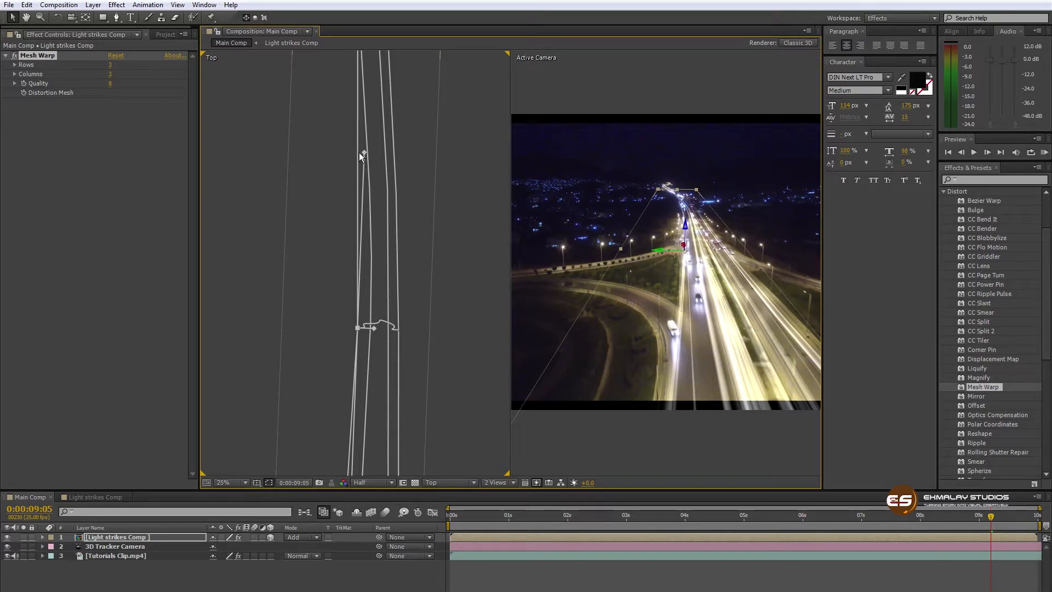
left_click_drag(365, 154, 355, 158)
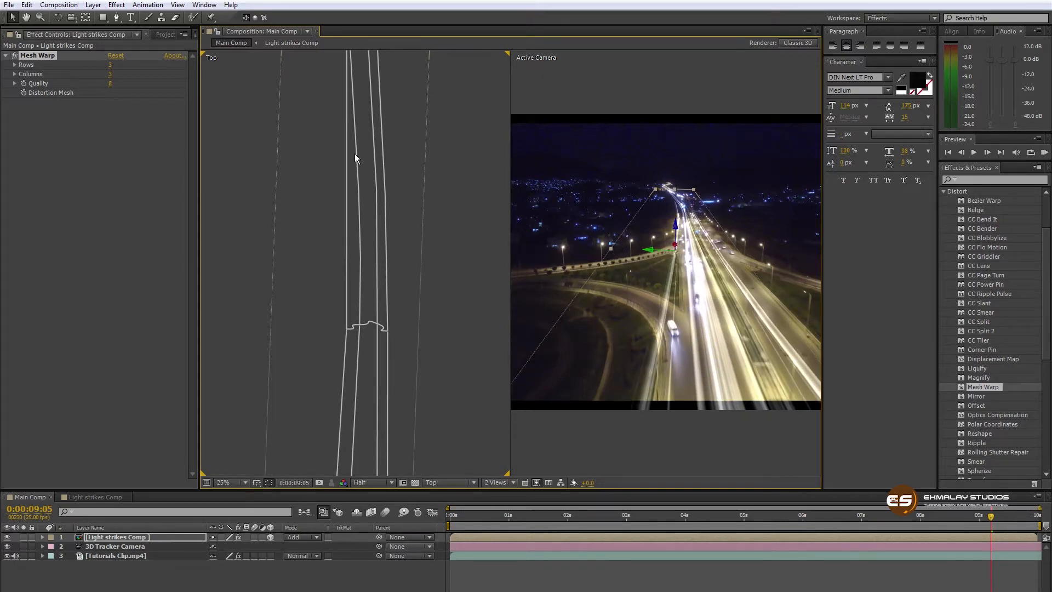
key("ctrl+z")
left_click(357, 328)
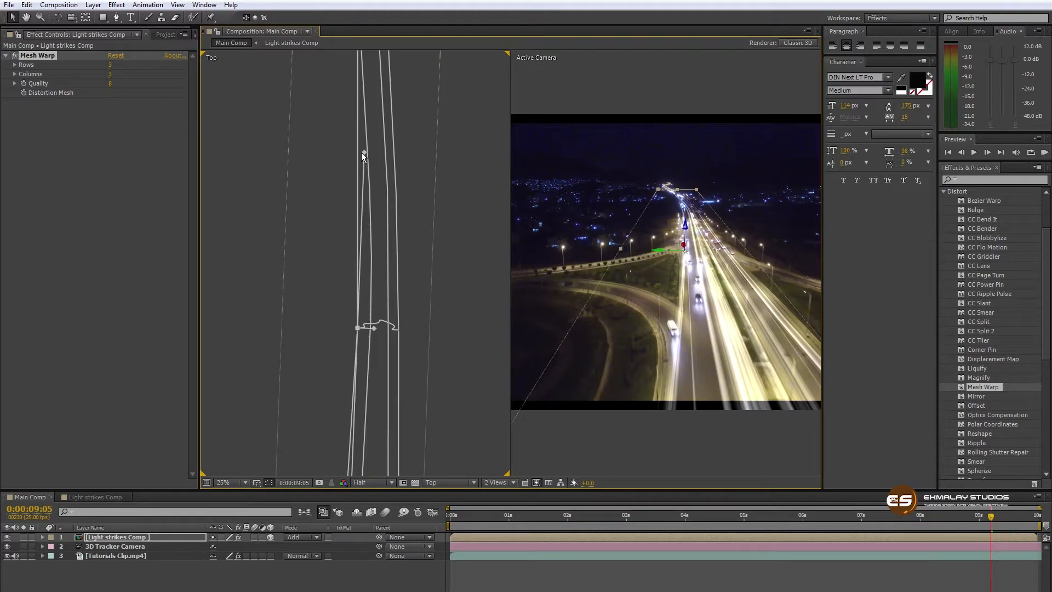
left_click_drag(361, 153, 358, 153)
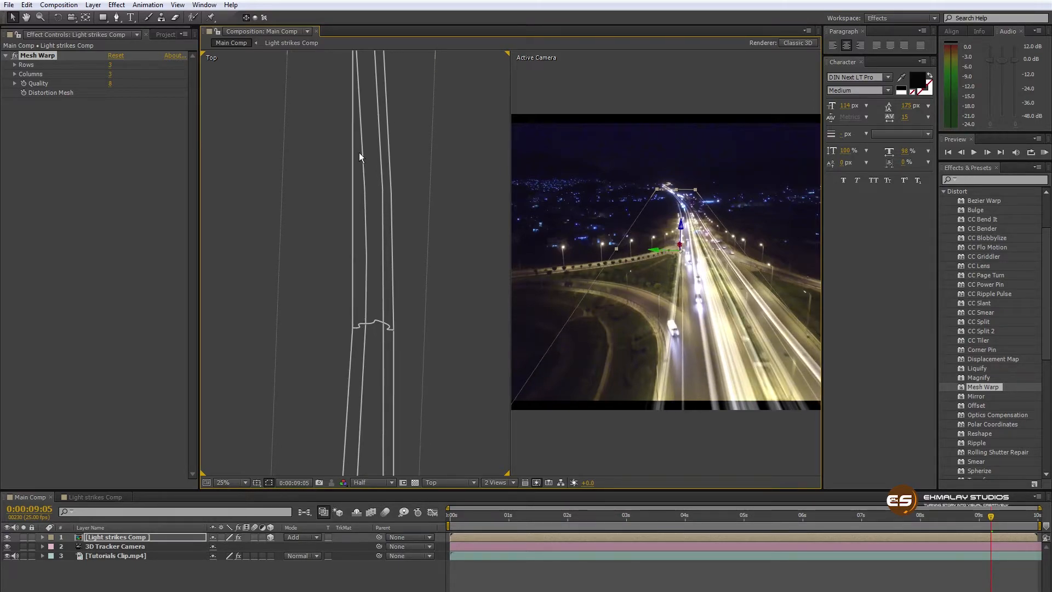
key("ctrl+z")
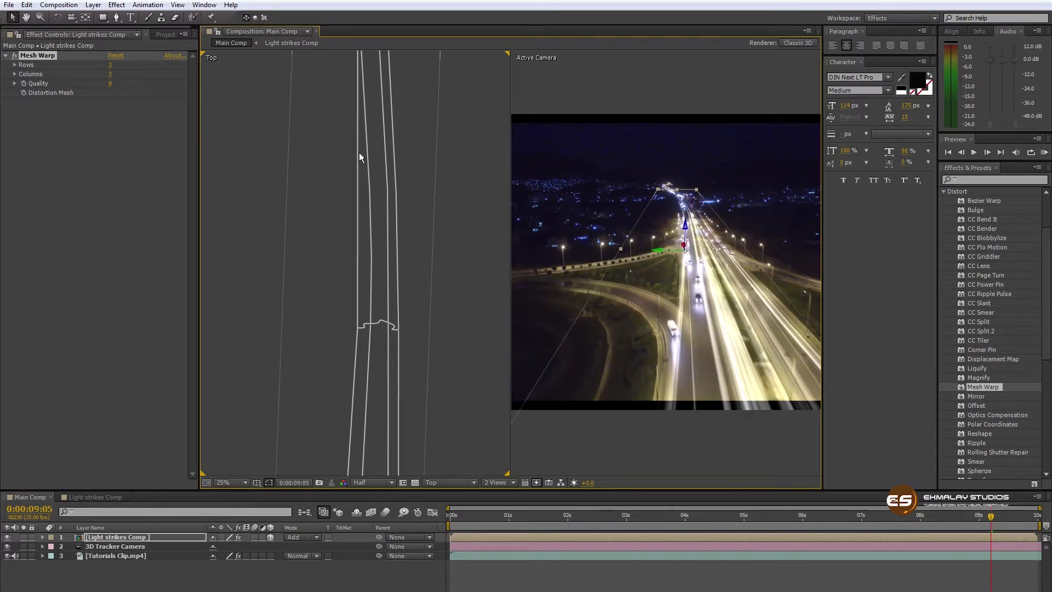
- Nudge the second mesh point from the left in the visible row slightly to the right
left_click(372, 324)
left_click_drag(372, 324, 374, 324)
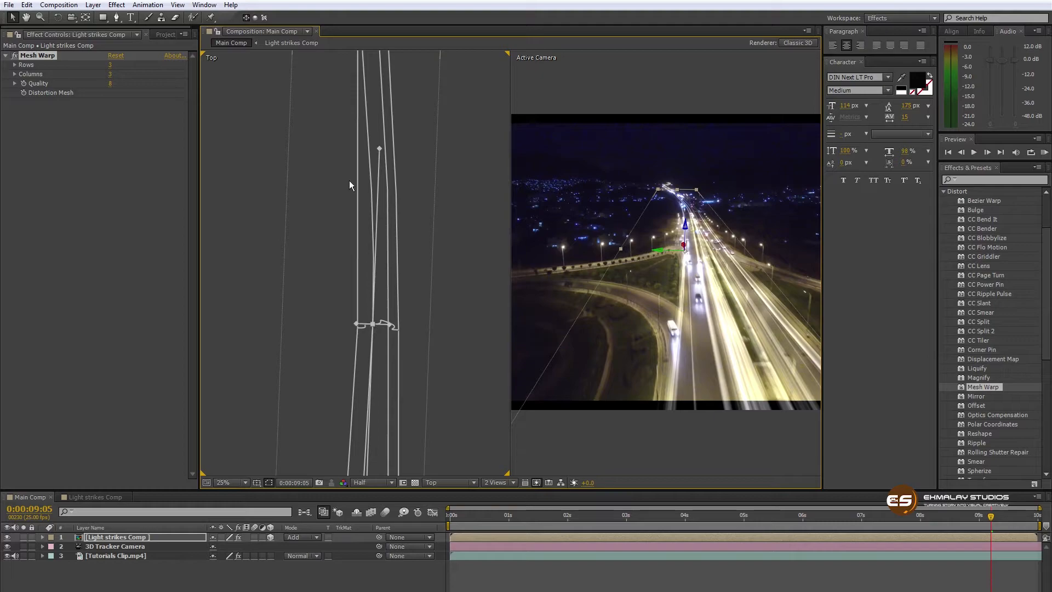
- In the Top view, try shifting the leftmost mesh point at the layer's far end slightly to the right and undo the move
left_click(26, 17)
left_click_drag(354, 152, 352, 324)
left_click_drag(396, 117, 395, 293)
mouse_move(371, 187)
left_mouse_down()
mouse_move(375, 224)
mouse_move(379, 202)
left_mouse_up()
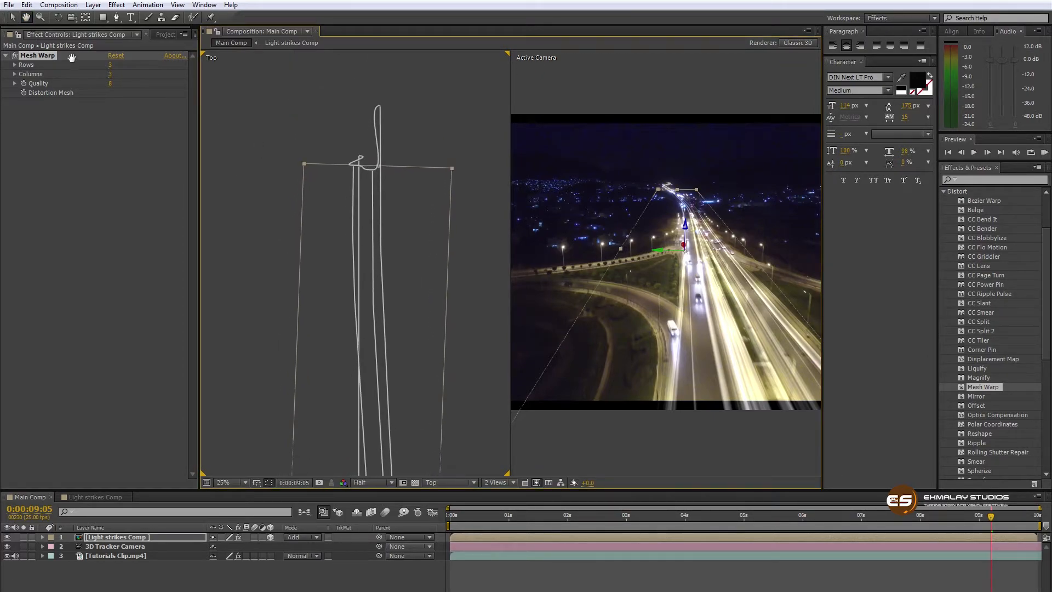
left_click(12, 17)
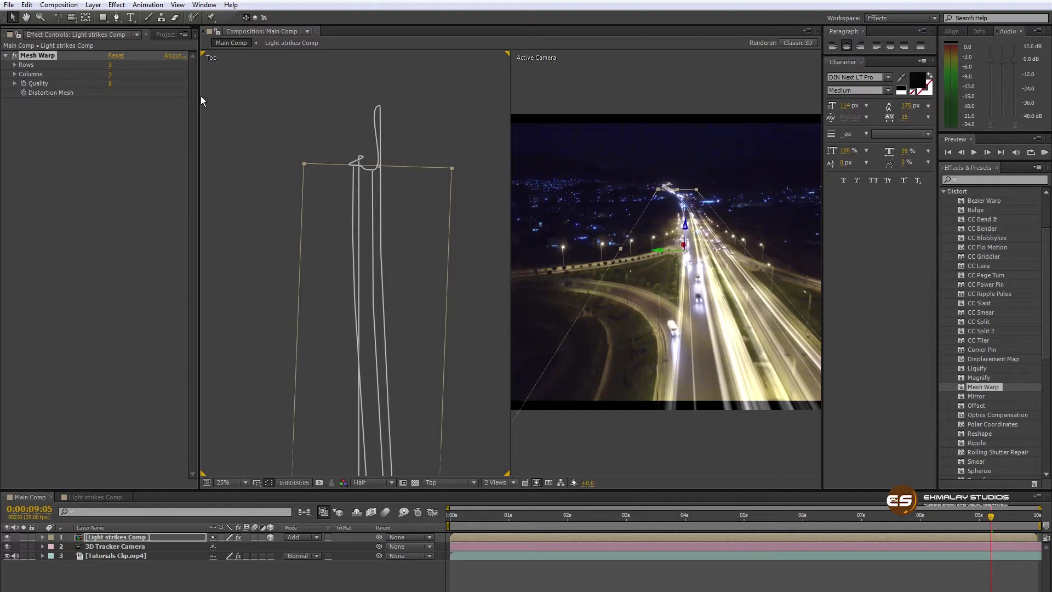
left_click(353, 166)
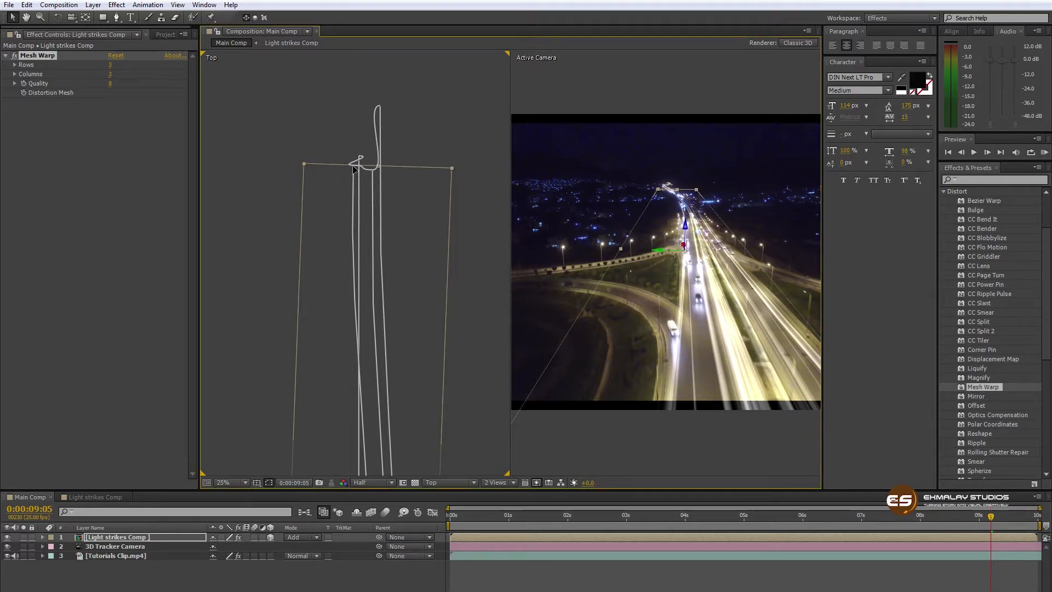
left_click_drag(353, 167, 361, 167)
key("ctrl+z")
double_click(362, 165)
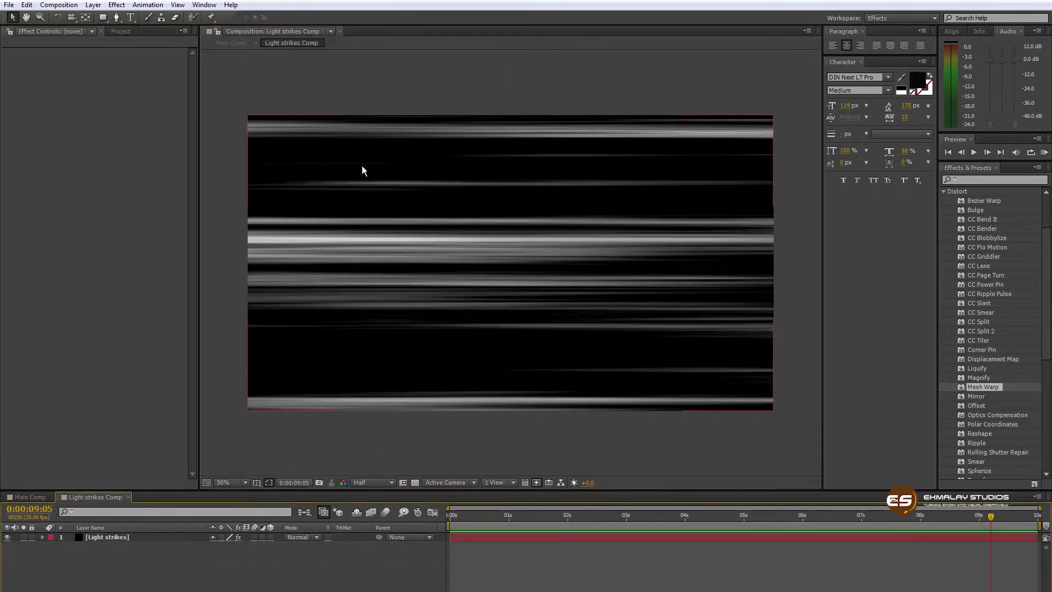
left_click(128, 497)
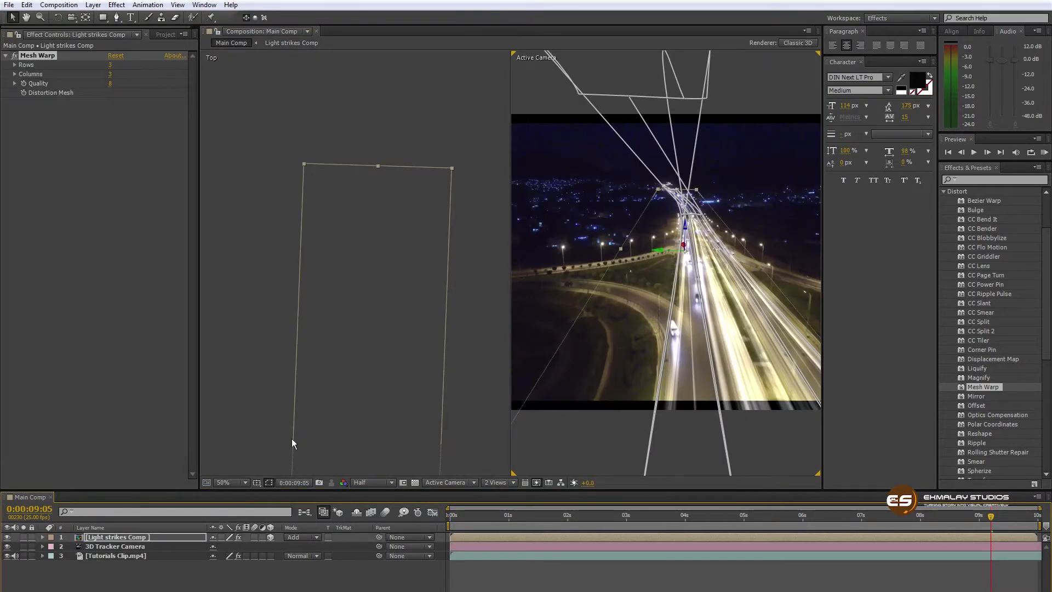
left_click(484, 539)
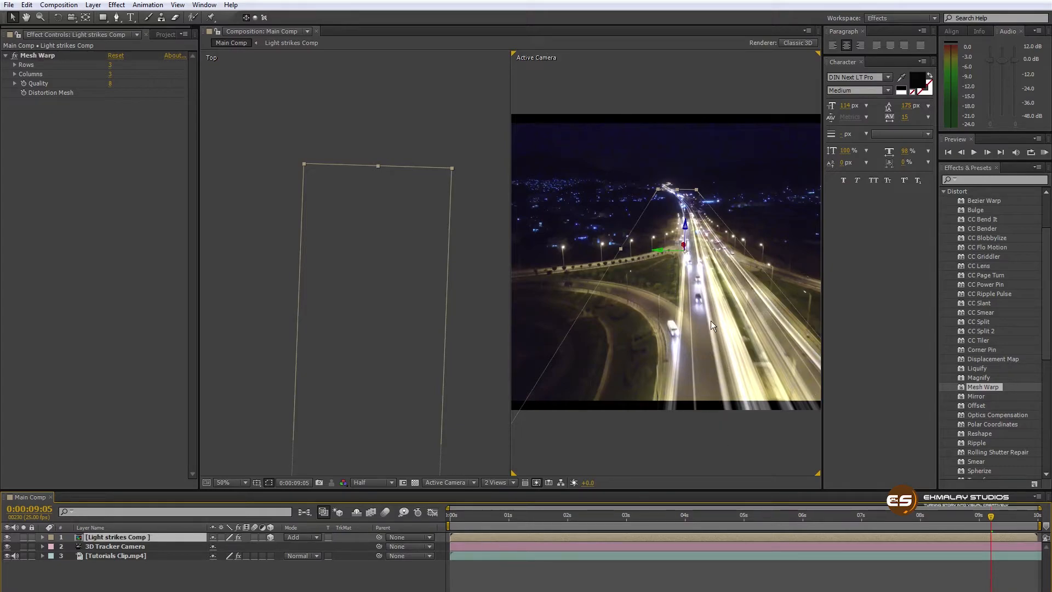
left_click(48, 57)
left_click(668, 193)
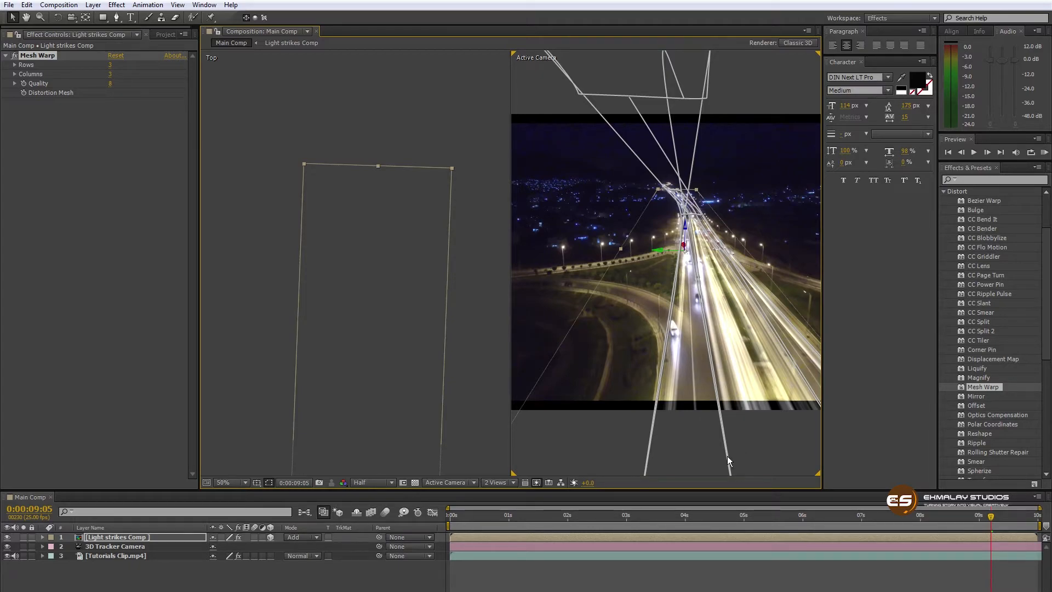
- Return to 0:00:00:05 in Main Comp and preview the mesh-warped streaks over the road
left_click_drag(574, 518, 462, 517)
left_click(509, 574)
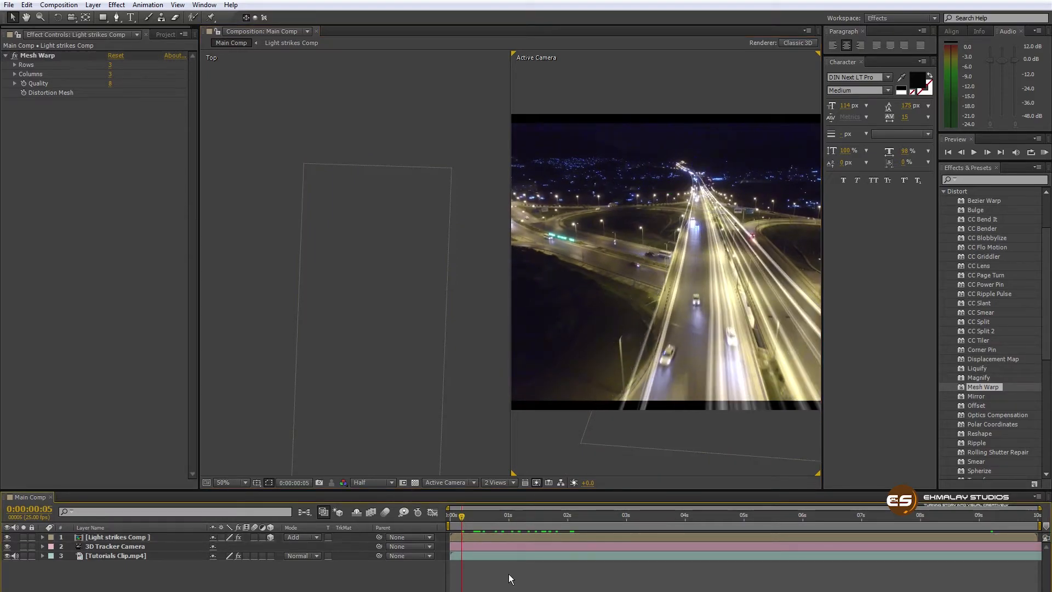
key("space")
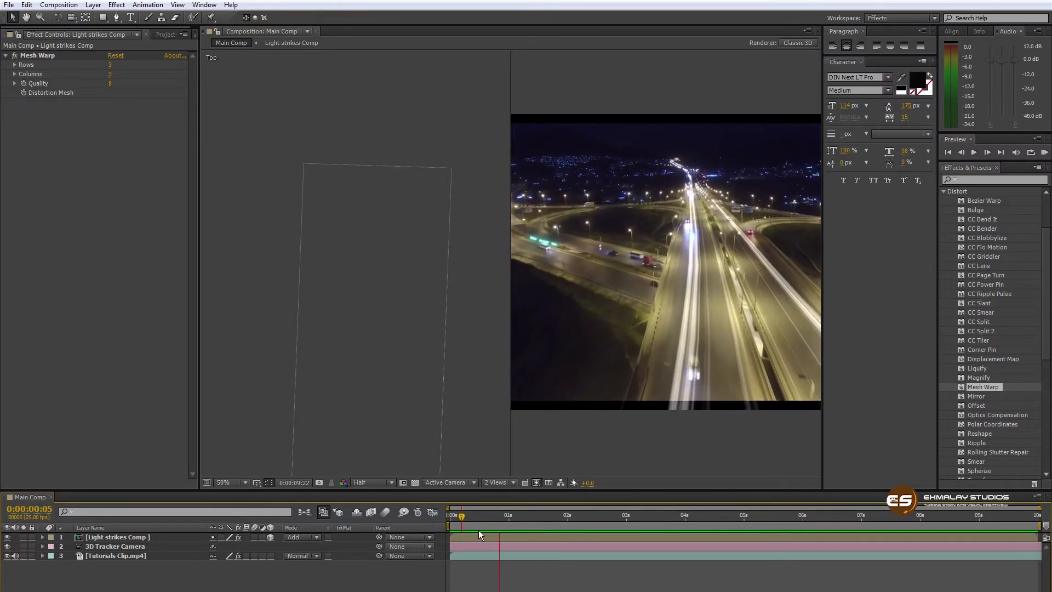
key("space")
- Switch the composition viewer back to 1 View and go to 0:00:02:08
left_click(504, 482)
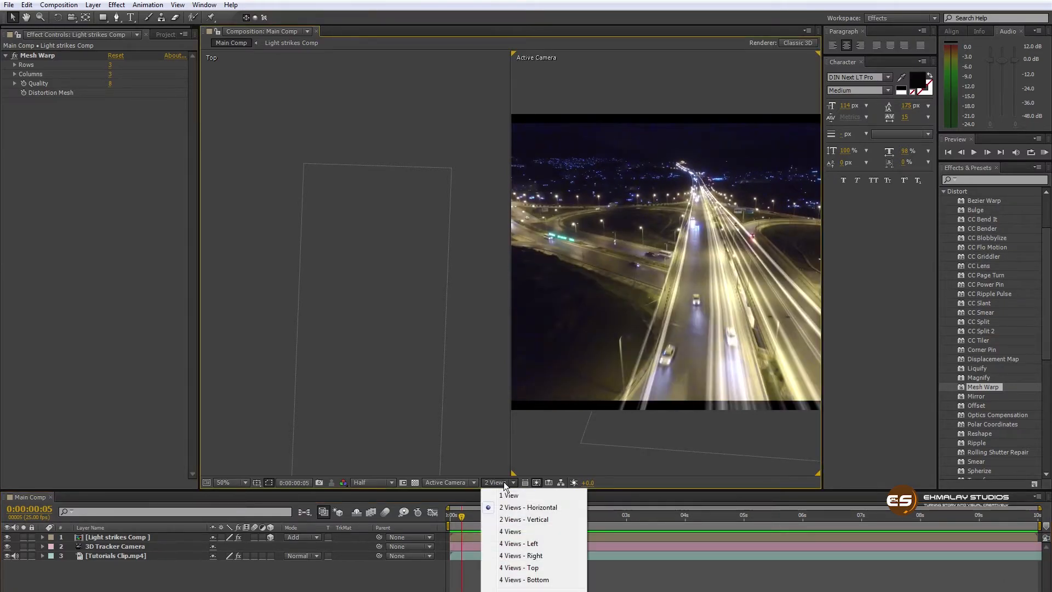
left_click(504, 494)
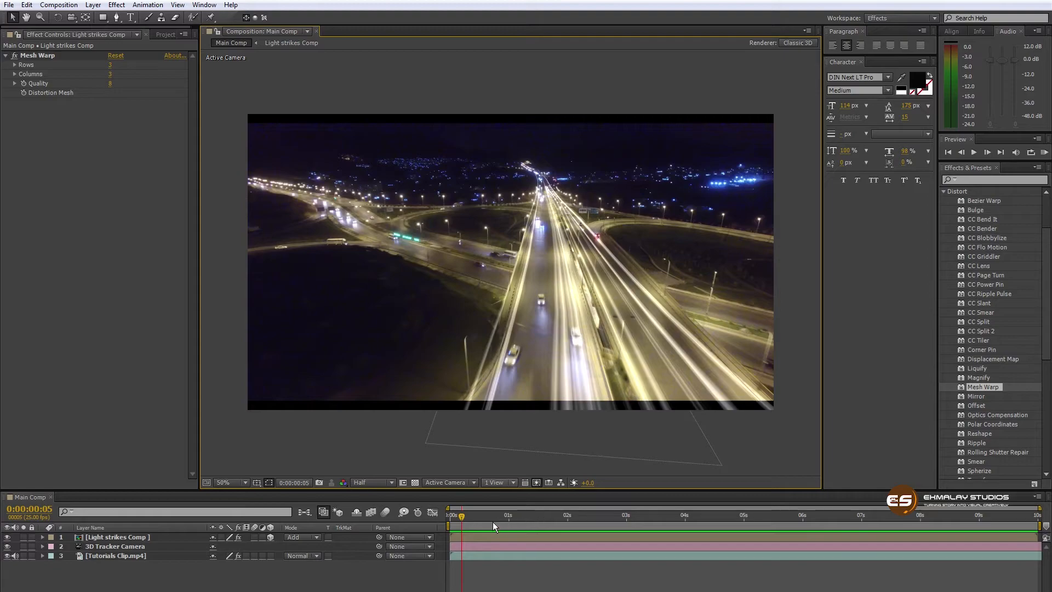
left_click_drag(463, 514, 586, 533)
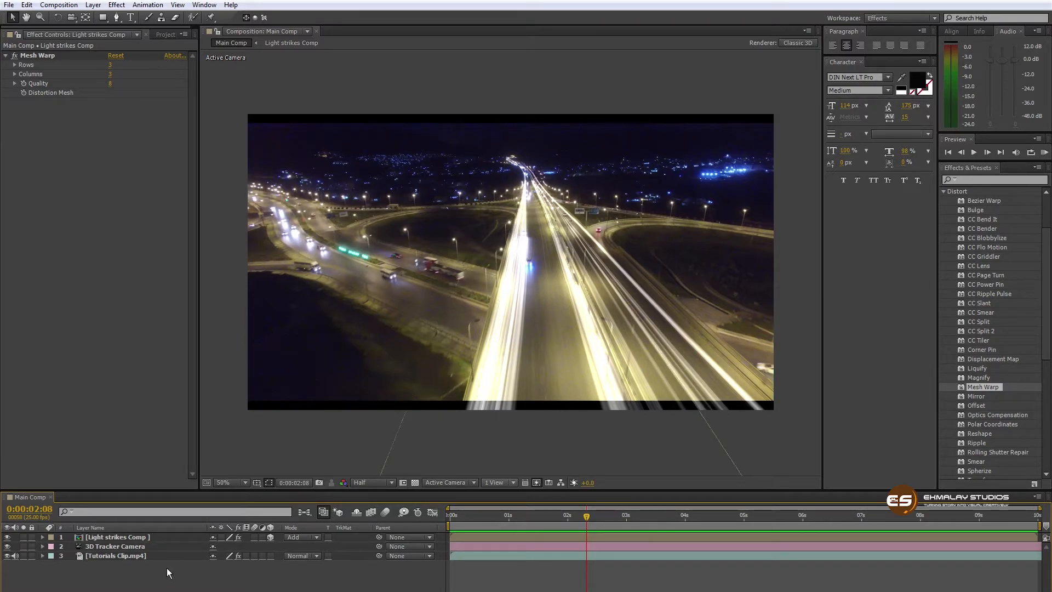
- Set the scale of the Tutorials Clip.mp4 layer to 107% so the clip fills the frame
left_click(125, 555)
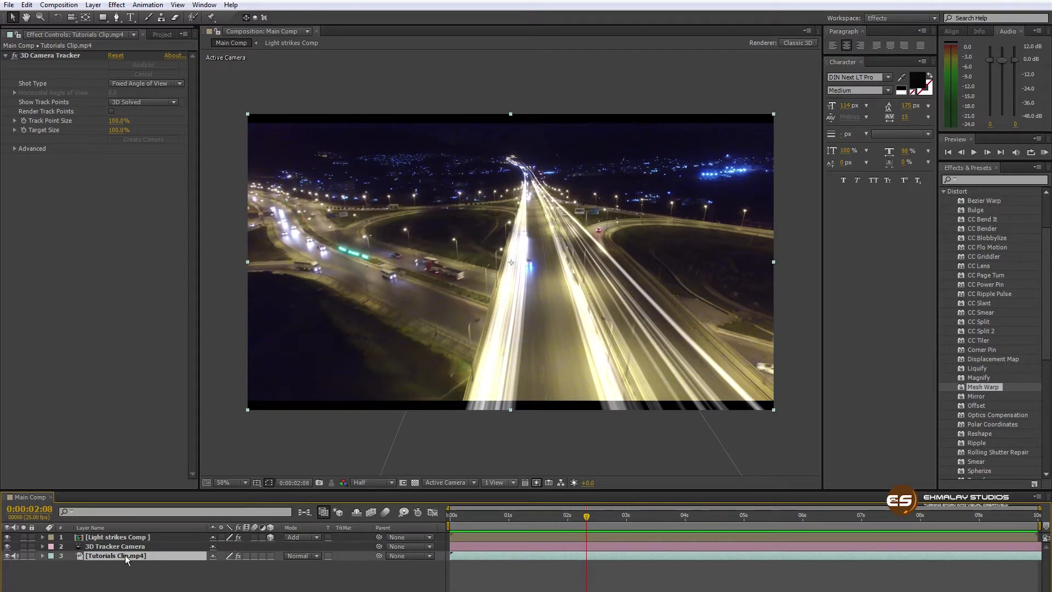
key("s")
left_click(227, 565)
type("107")
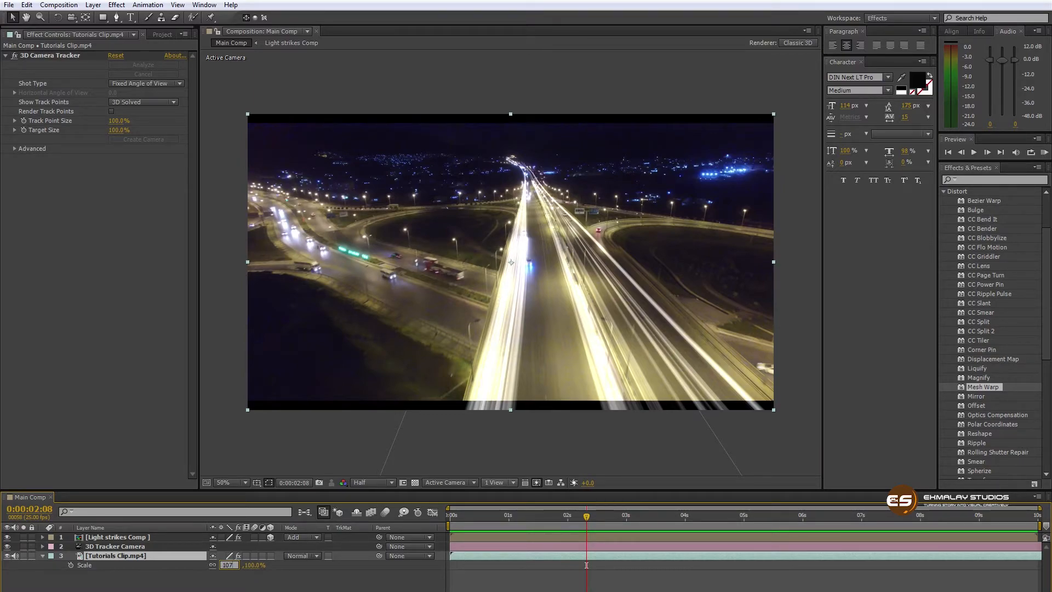
key("Return")
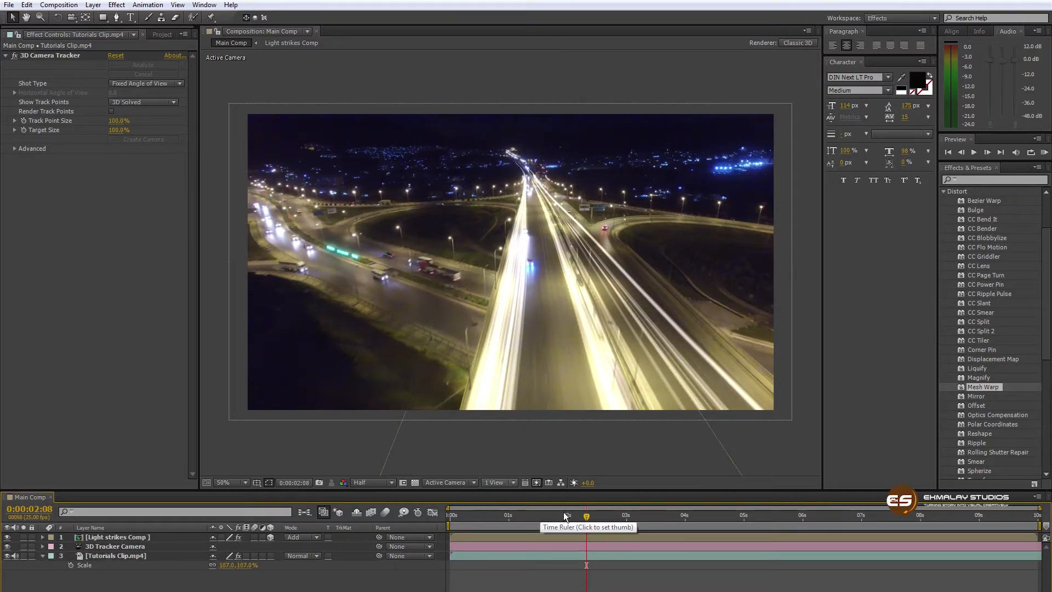
- Go to 0:00:06:23 and try adjusting the Light strikes Comp mesh points near the horizon with Mesh Warp selected
left_click_drag(576, 517, 856, 526)
left_click(119, 537)
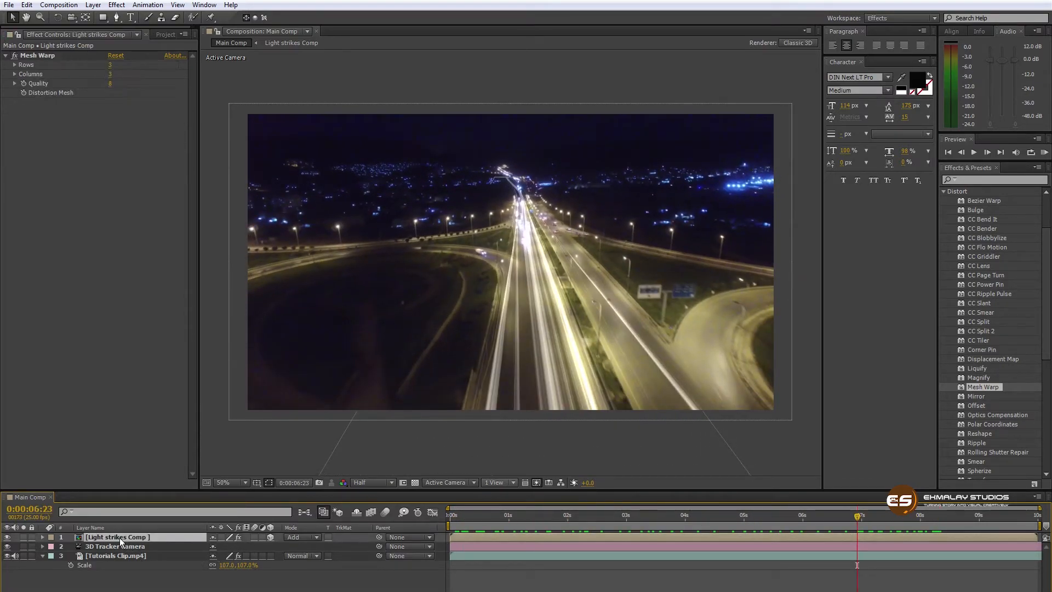
left_click(42, 55)
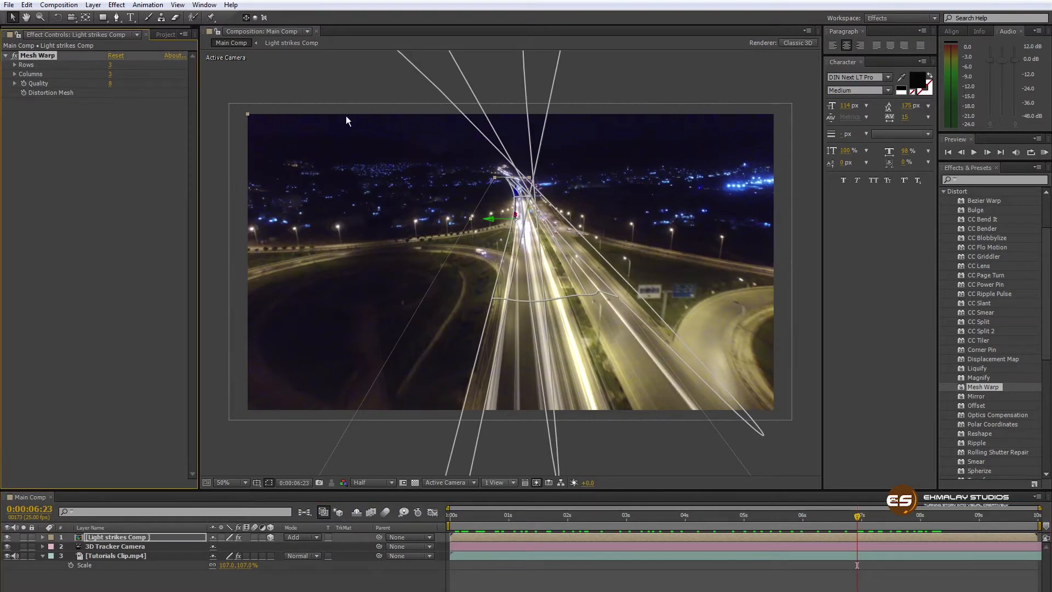
left_click(540, 197)
left_click(526, 197)
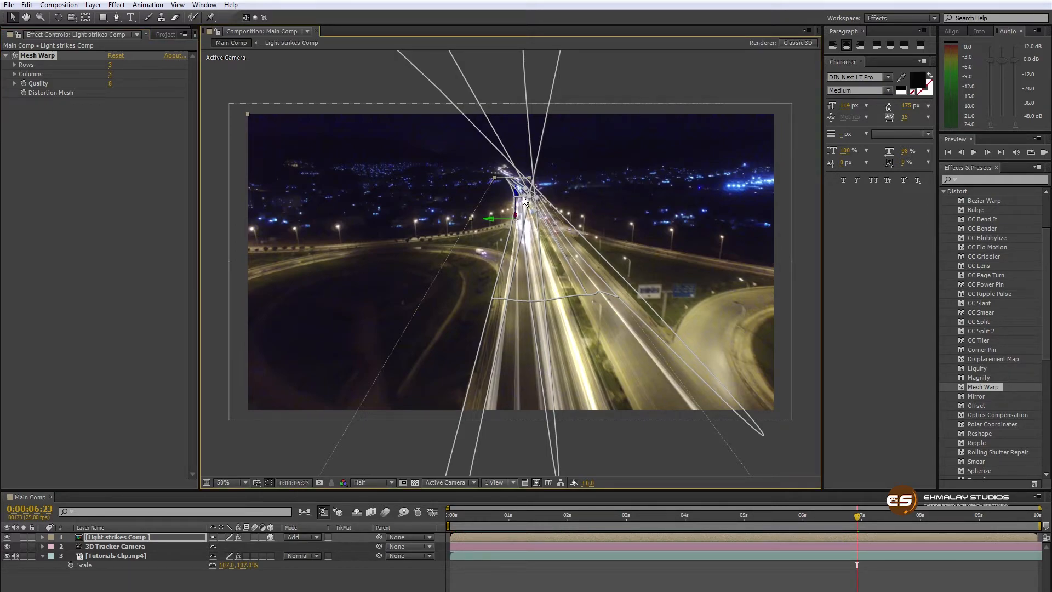
left_click(508, 180)
left_click_drag(529, 184, 524, 183)
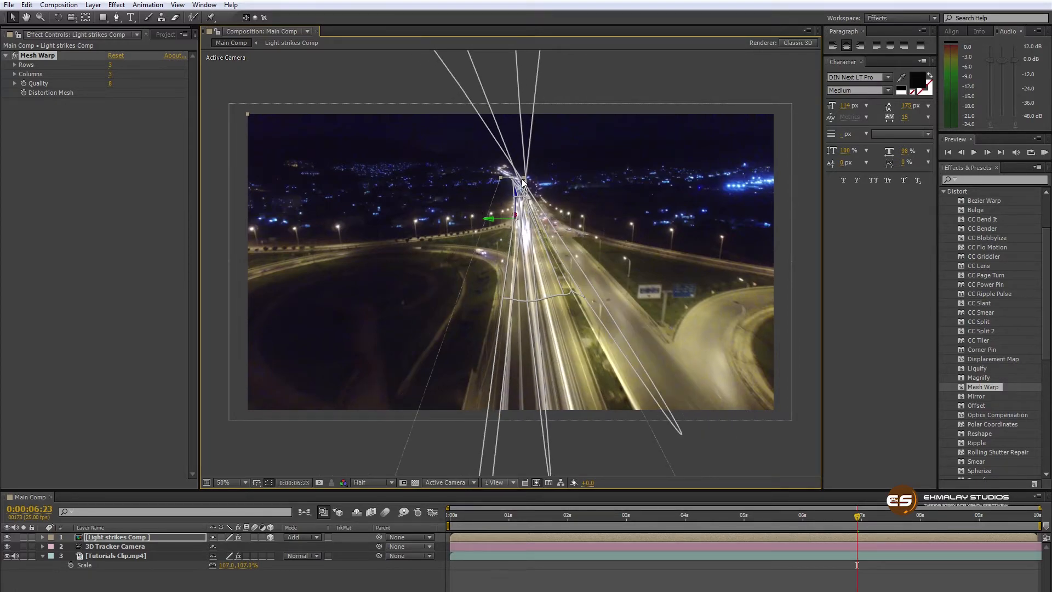
- Deselect all layers and preview Main Comp with the enlarged clip
left_click(579, 577)
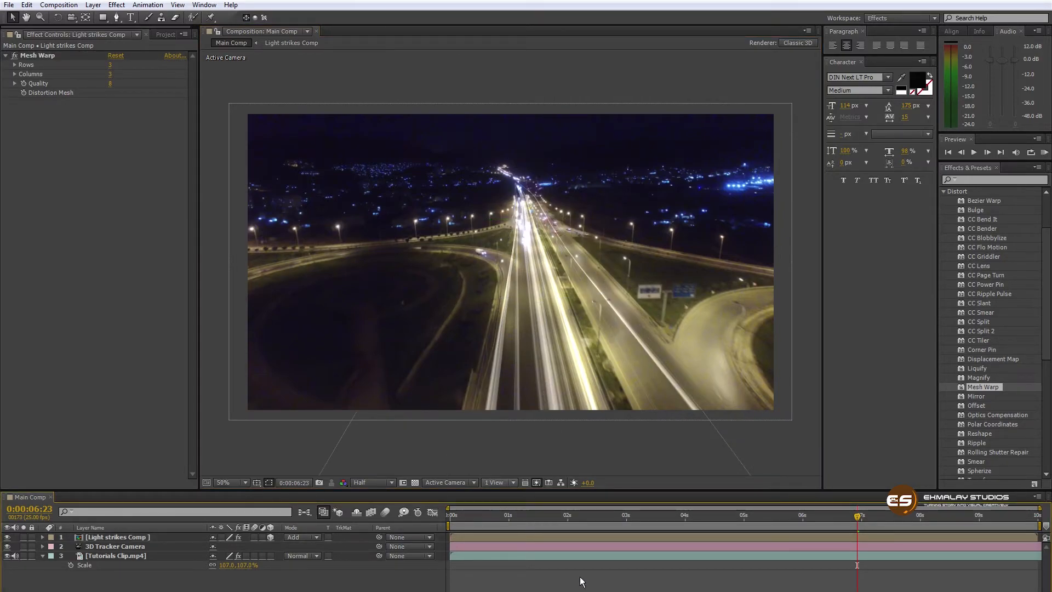
key("space")
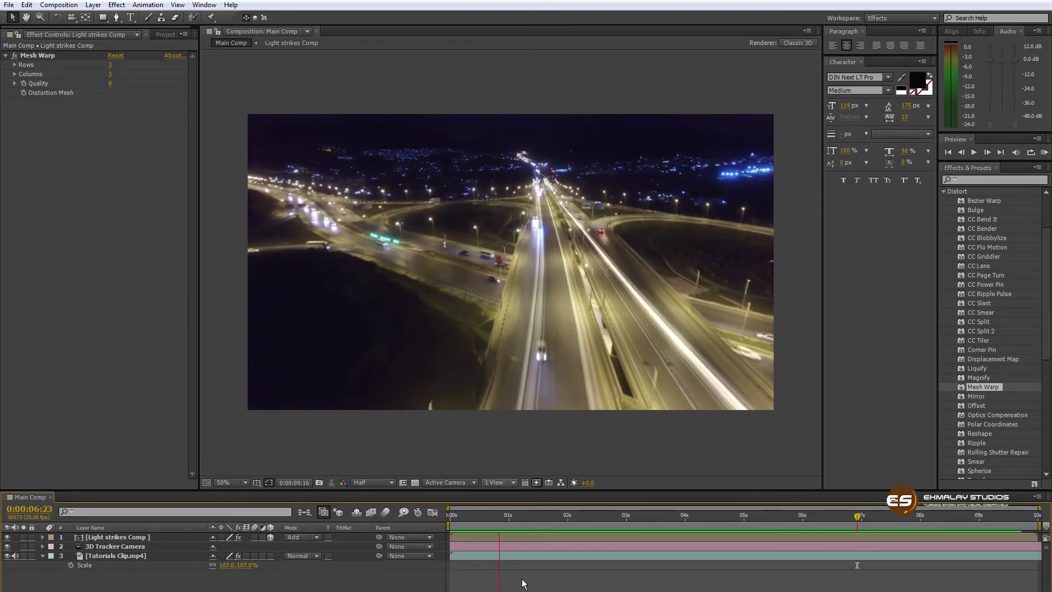
key("space")
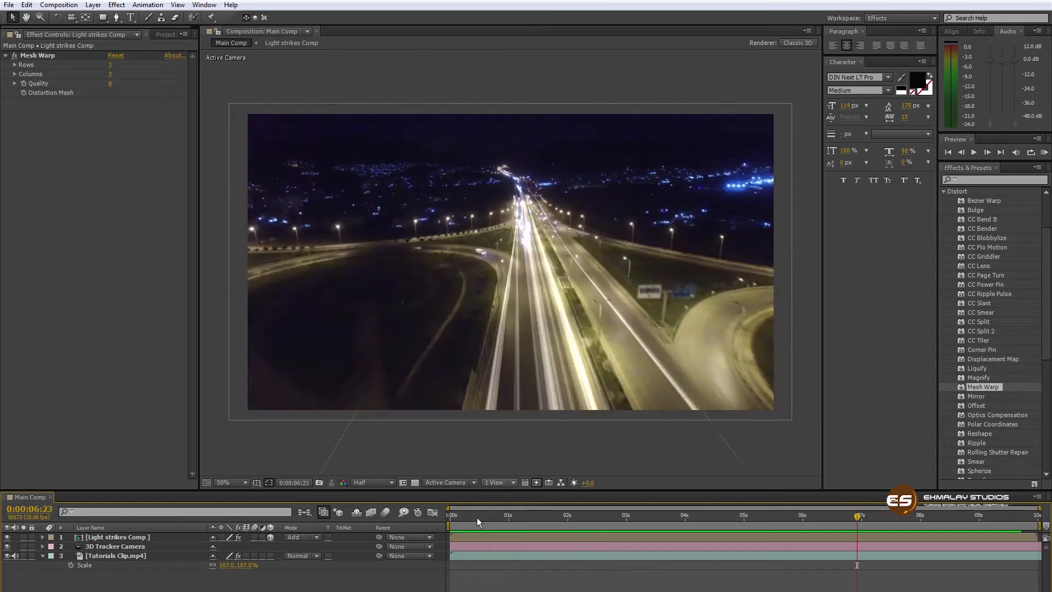
- At 0:00:00:00, open Light strikes Comp and add a full-frame rectangular mask to the Light strikes layer
left_click_drag(477, 517, 448, 514)
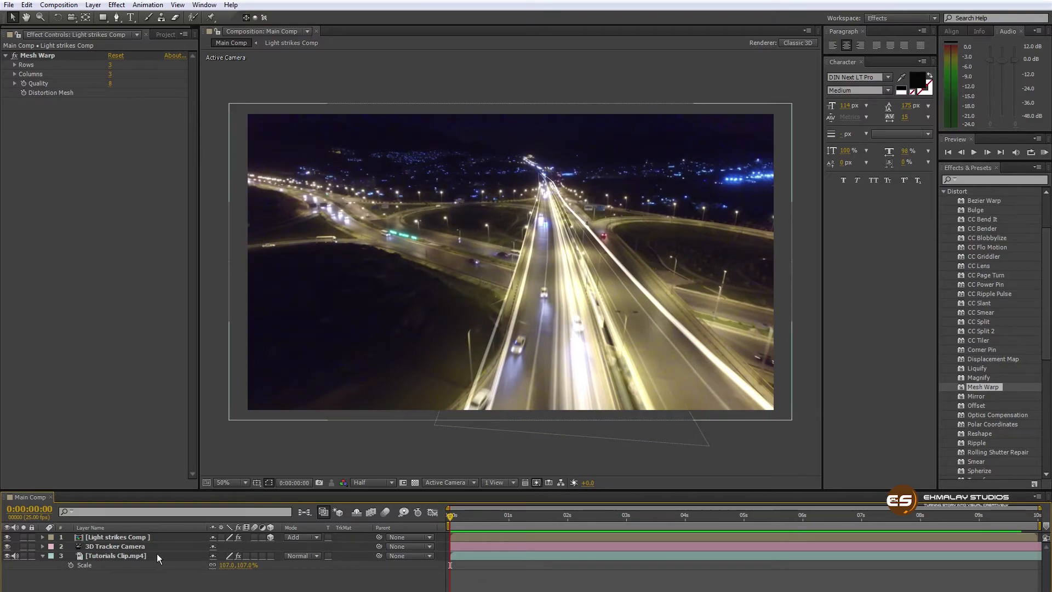
left_click(121, 537)
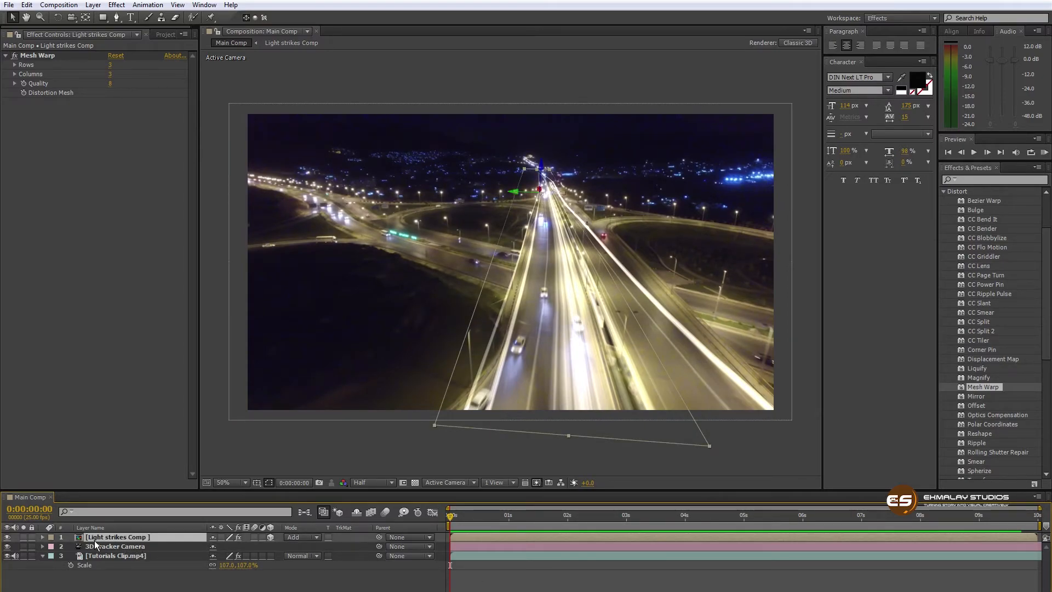
double_click(100, 538)
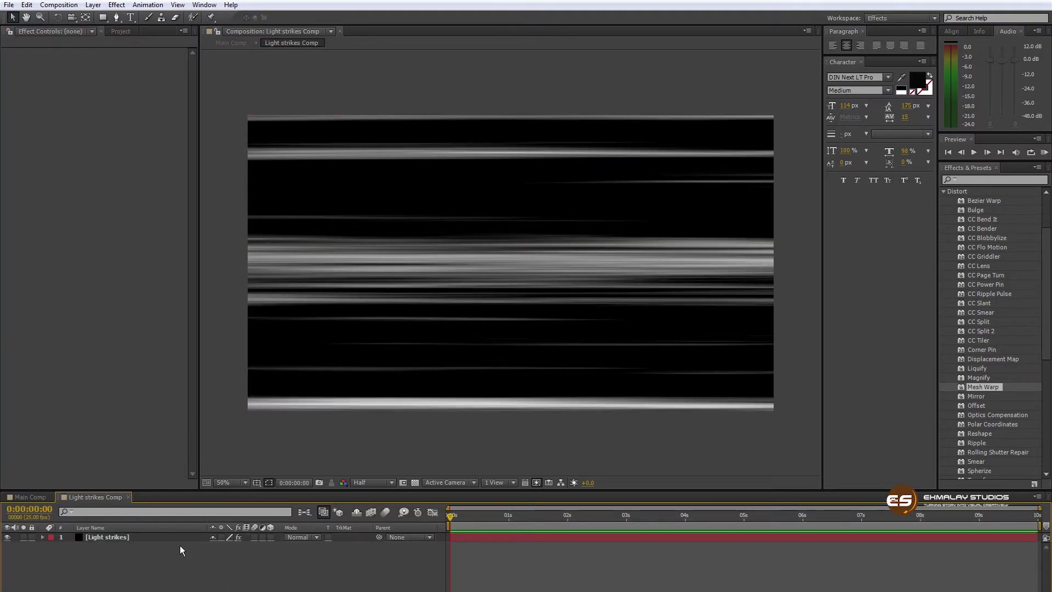
left_click(149, 541)
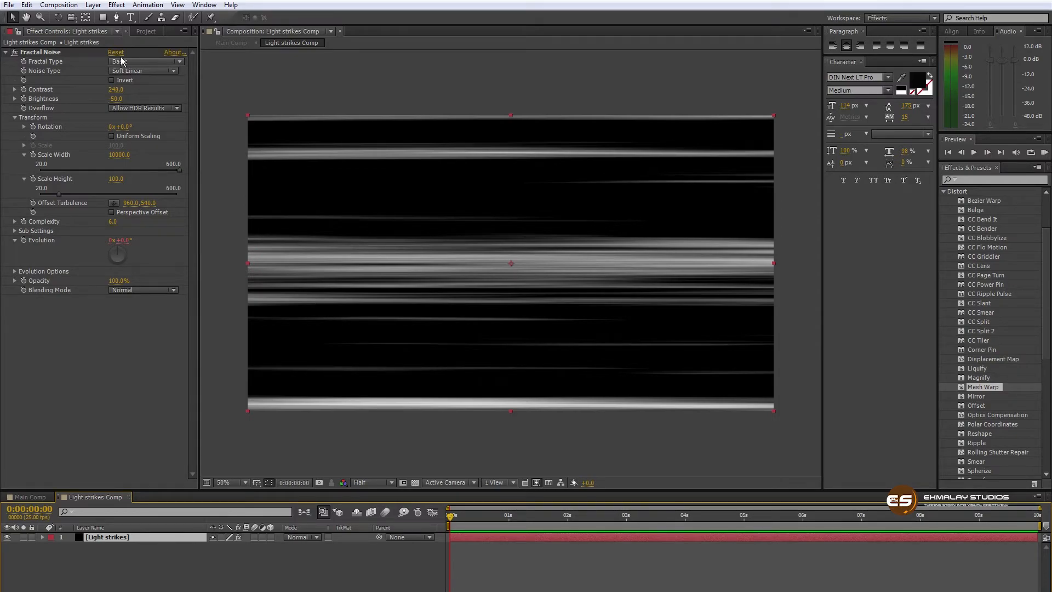
left_click(102, 19)
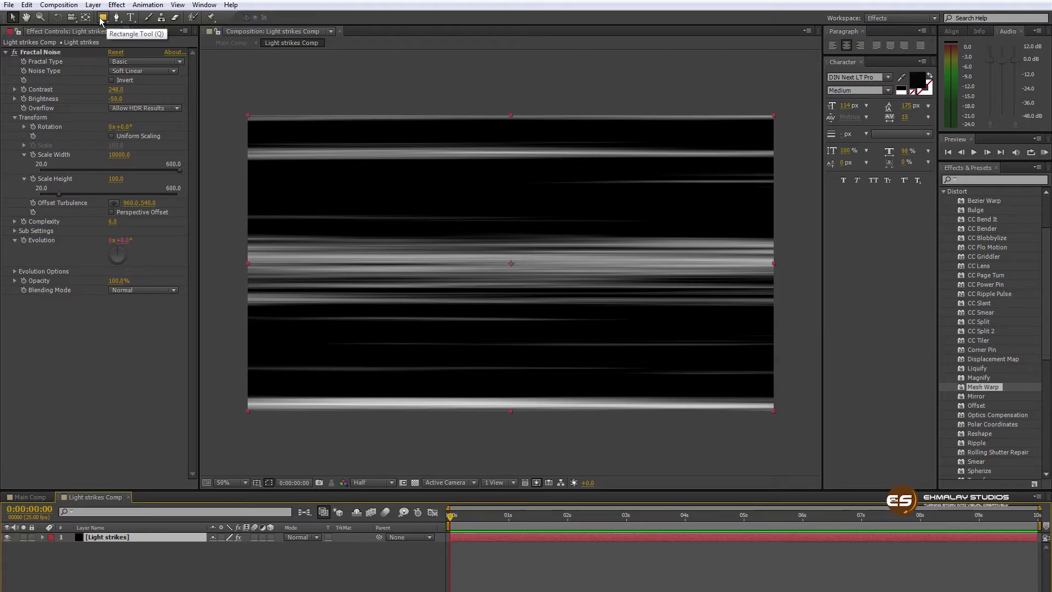
double_click(103, 17)
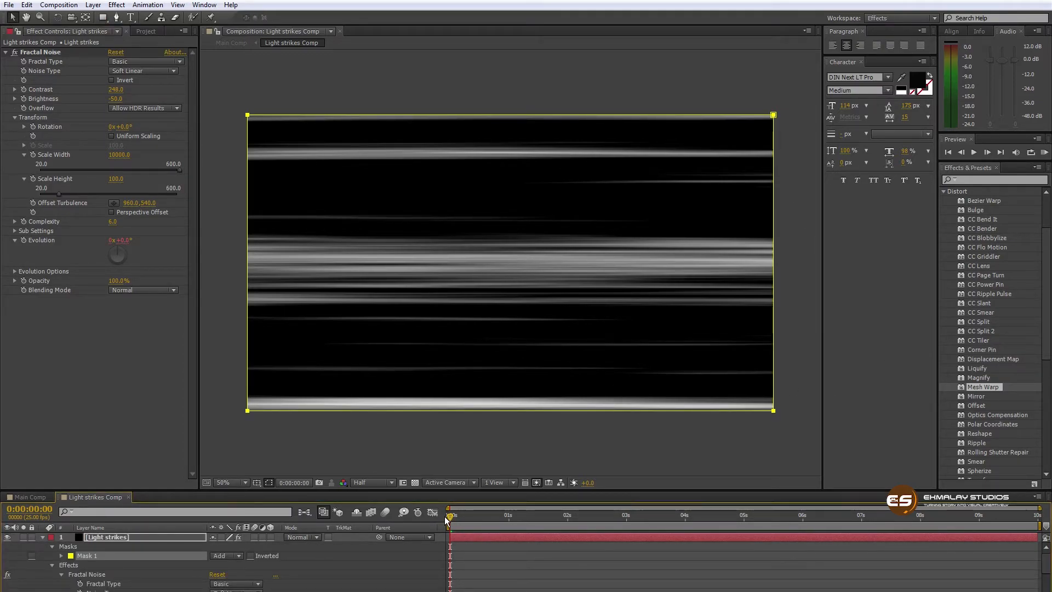
- Collapse Mask 1 to a thin sliver along the frame's left edge and set a Mask Path keyframe at 0:00:00:00
left_click(775, 413)
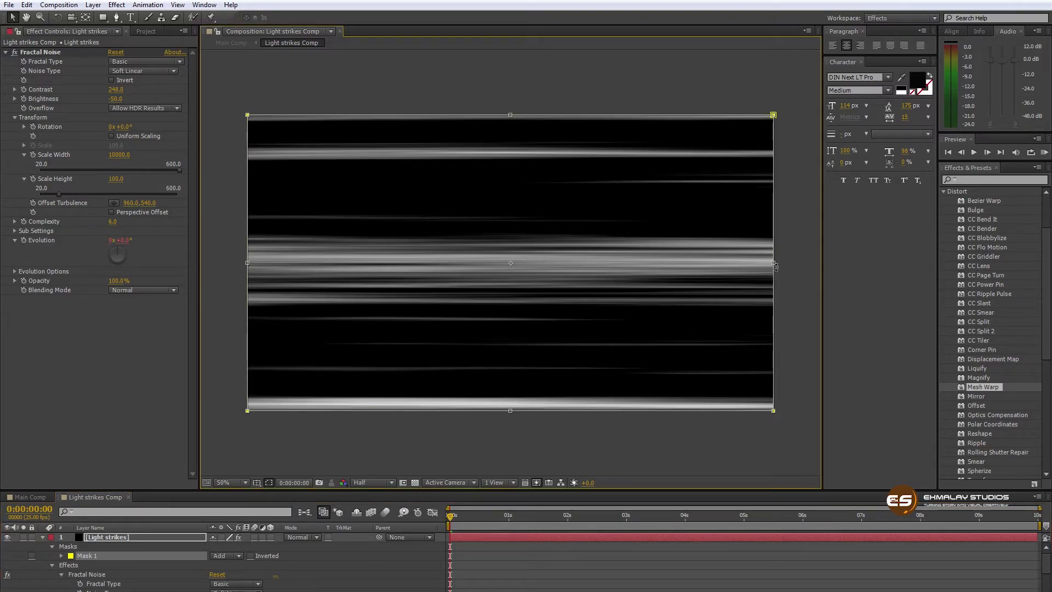
left_click_drag(773, 264, 246, 291)
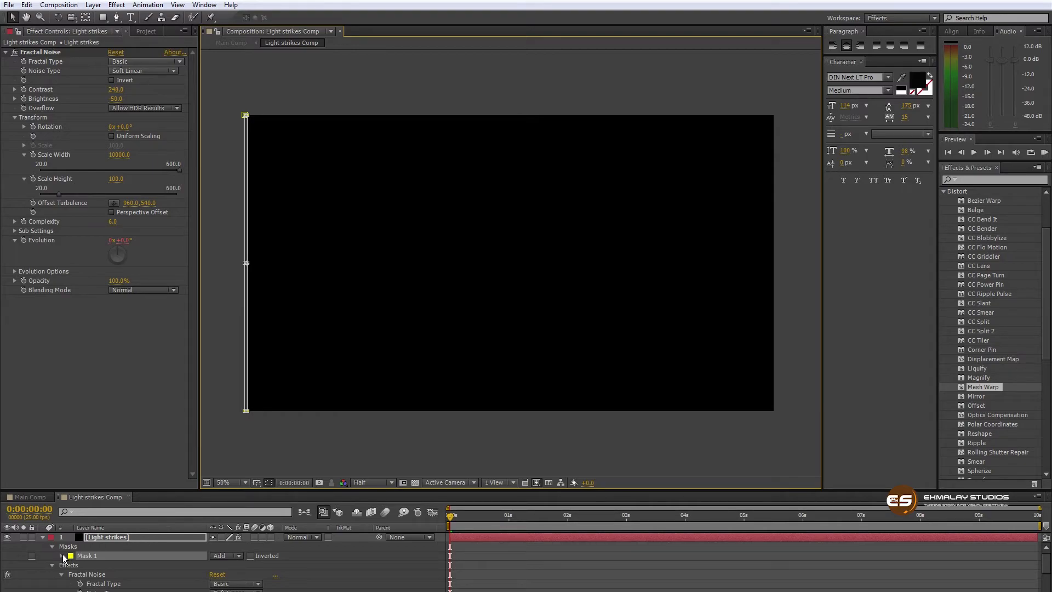
left_click(61, 556)
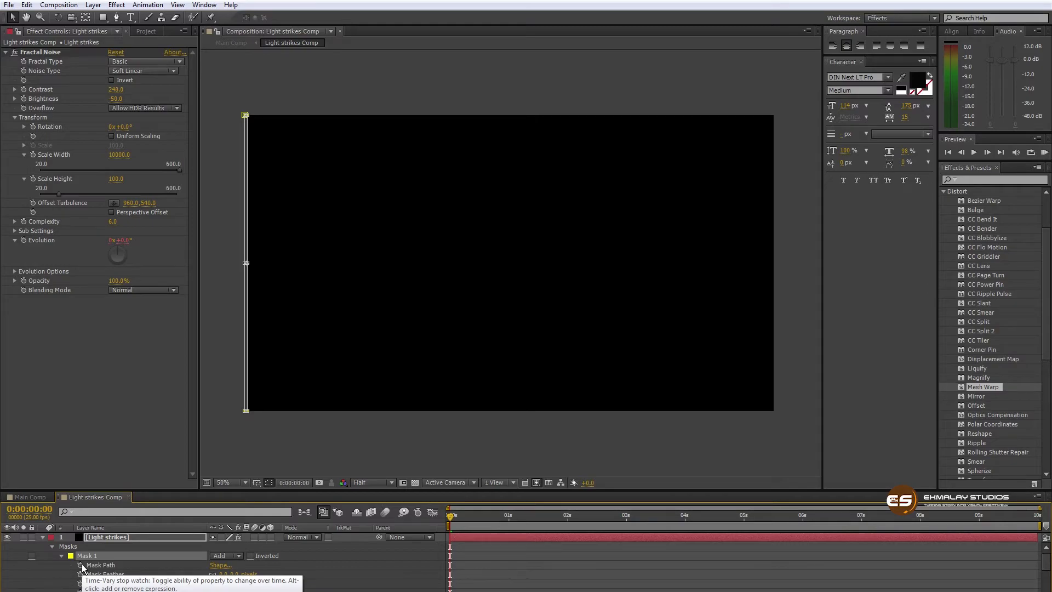
left_click(81, 565)
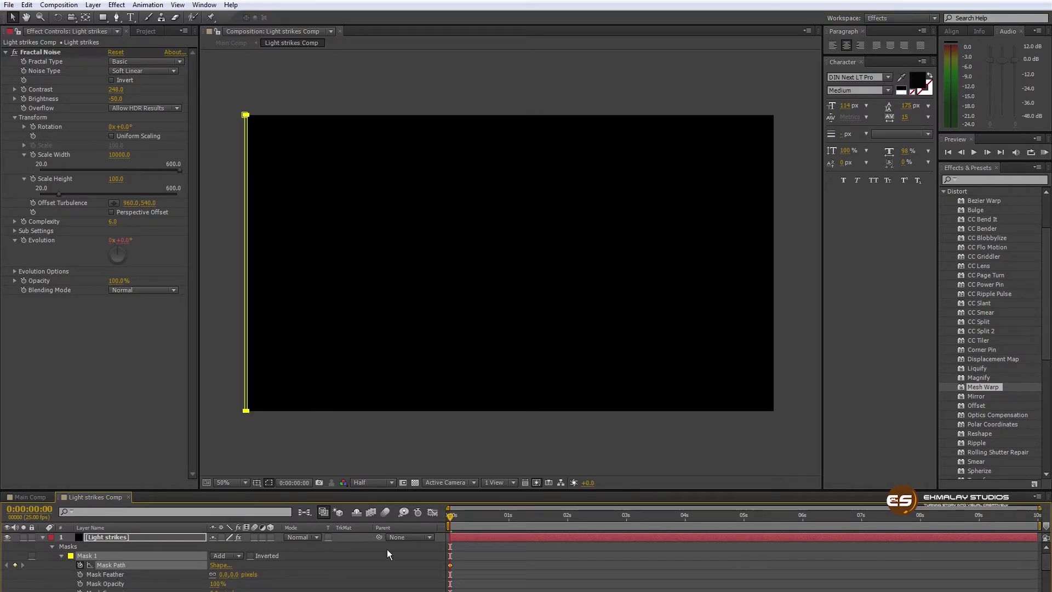
- At 0:00:01:00, stretch Mask 1 across the full frame width to set a second Mask Path keyframe
left_click_drag(452, 517, 1042, 527)
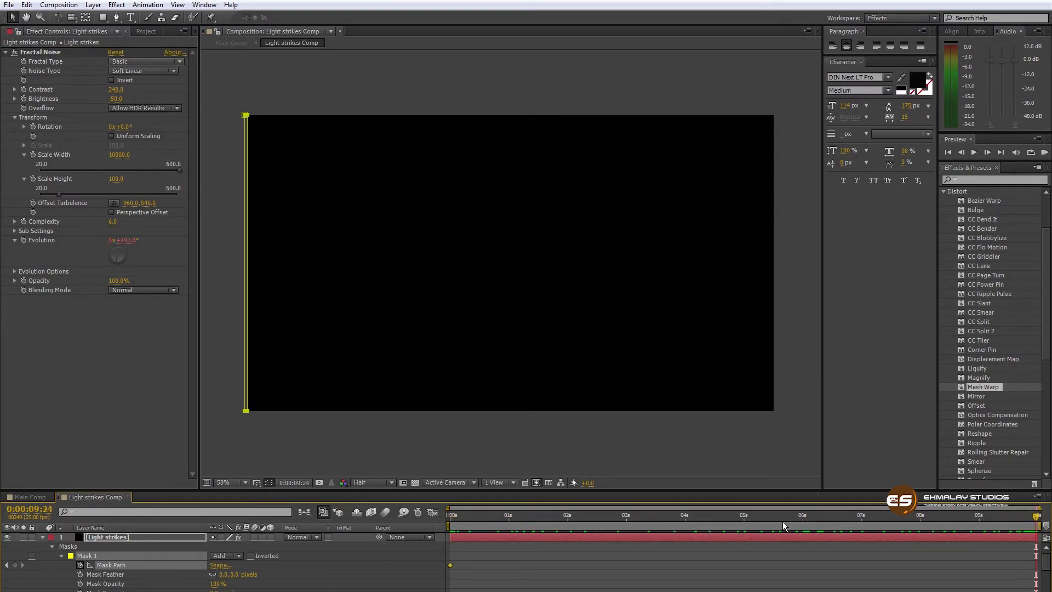
left_click_drag(799, 517, 508, 525)
left_click(245, 412)
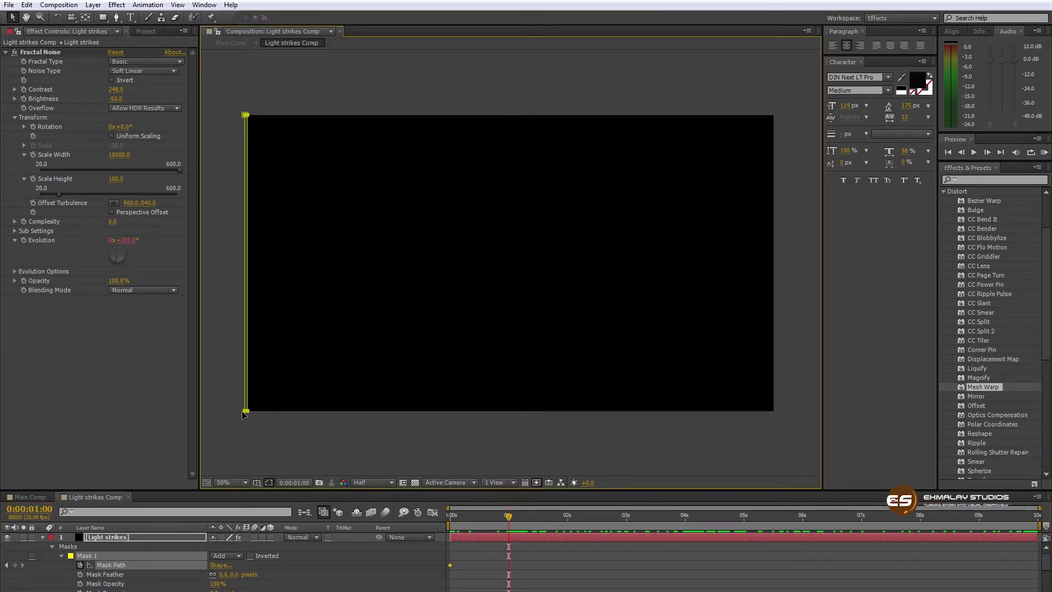
double_click(245, 412)
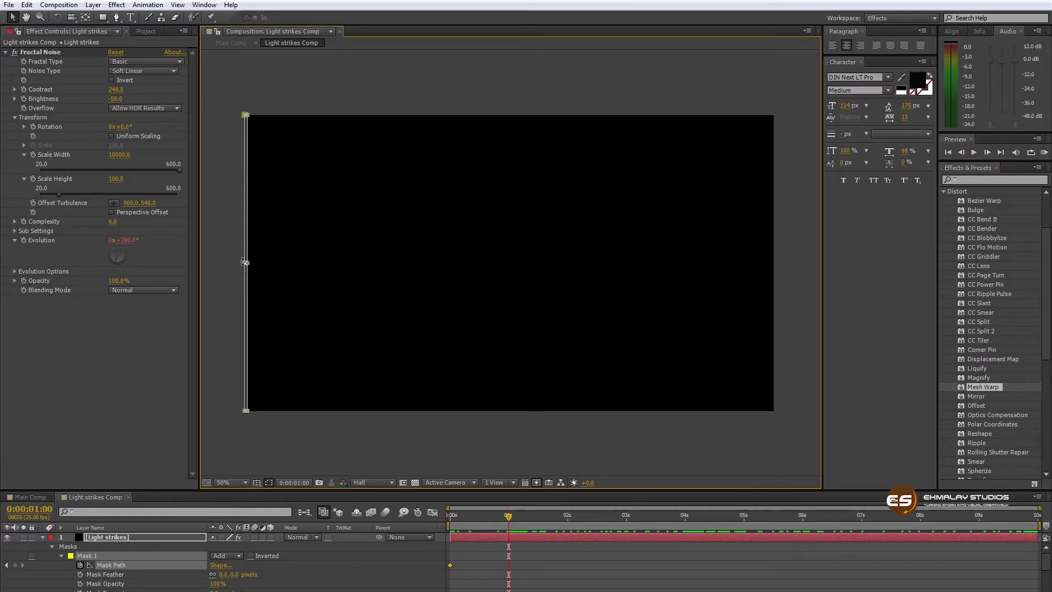
left_click_drag(245, 263, 785, 281)
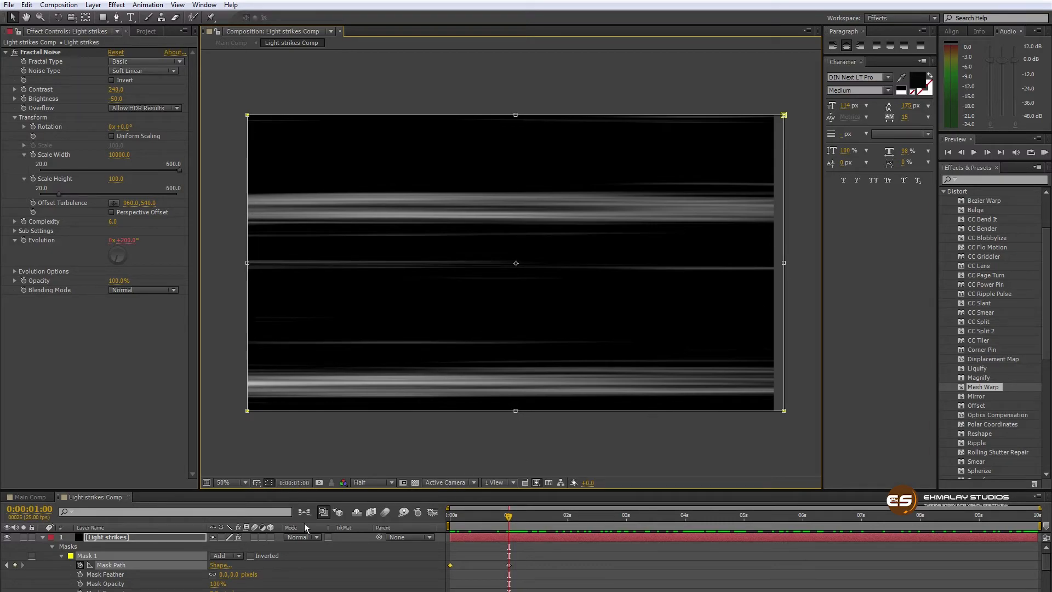
- Preview the reveal in Main Comp at 0:00:00:04, and set Mask 1's Mask Feather to 103 pixels in Light strikes Comp
left_click(41, 499)
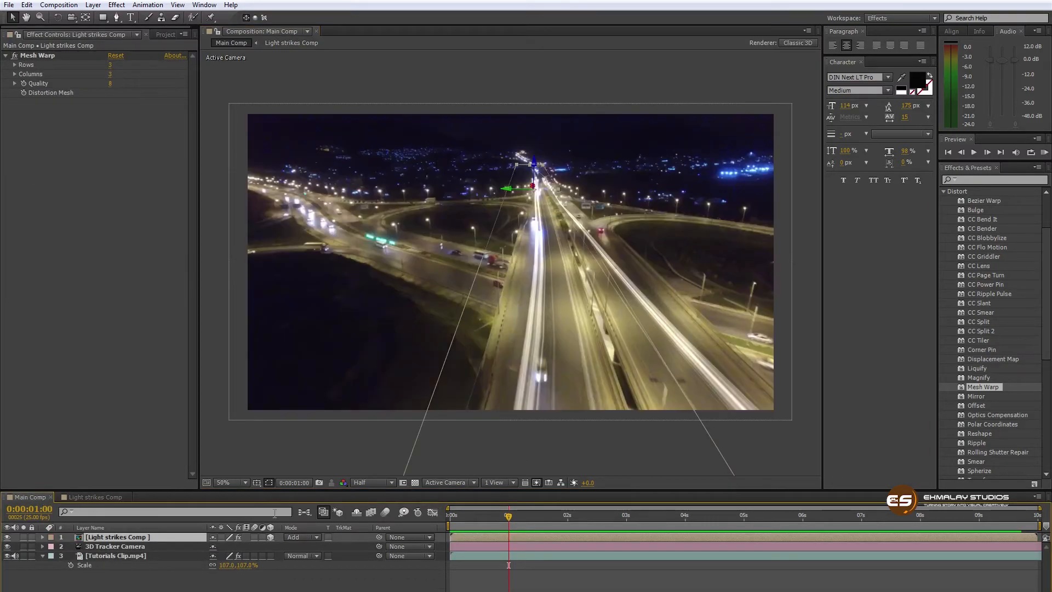
left_click_drag(508, 514, 459, 530)
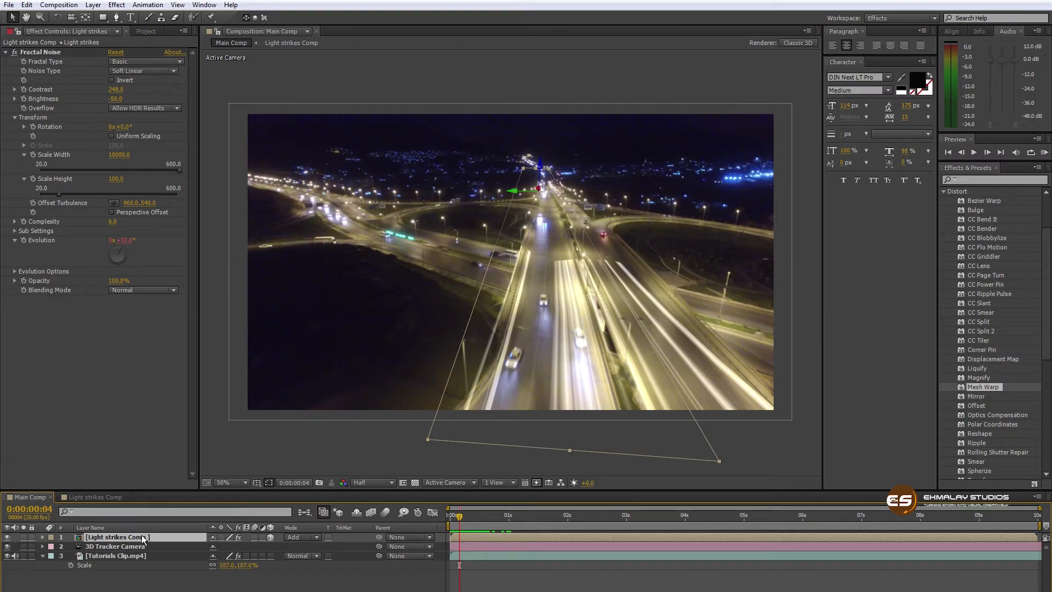
left_click(103, 497)
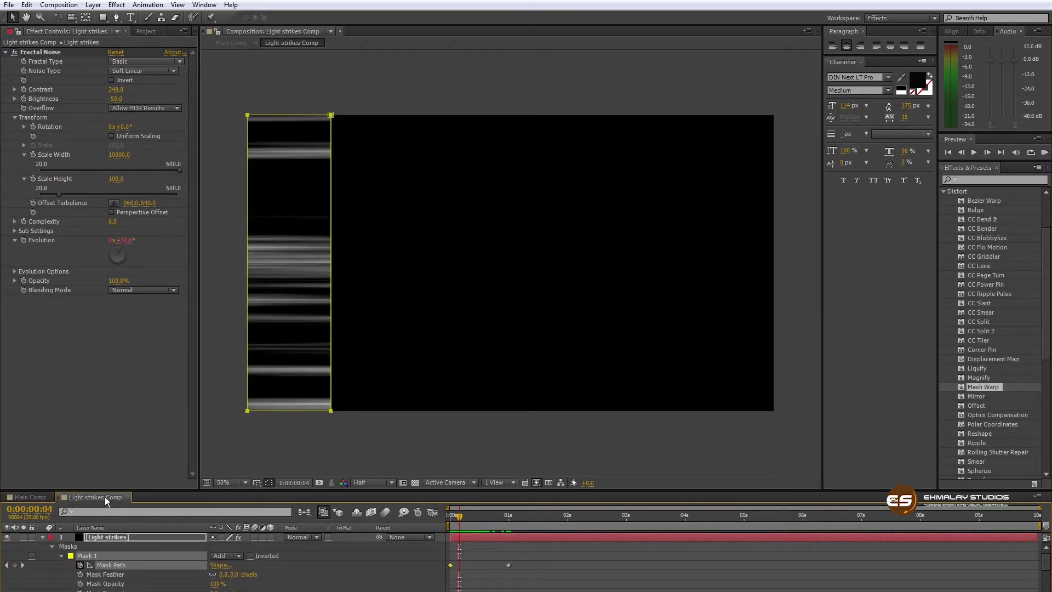
left_click(337, 441)
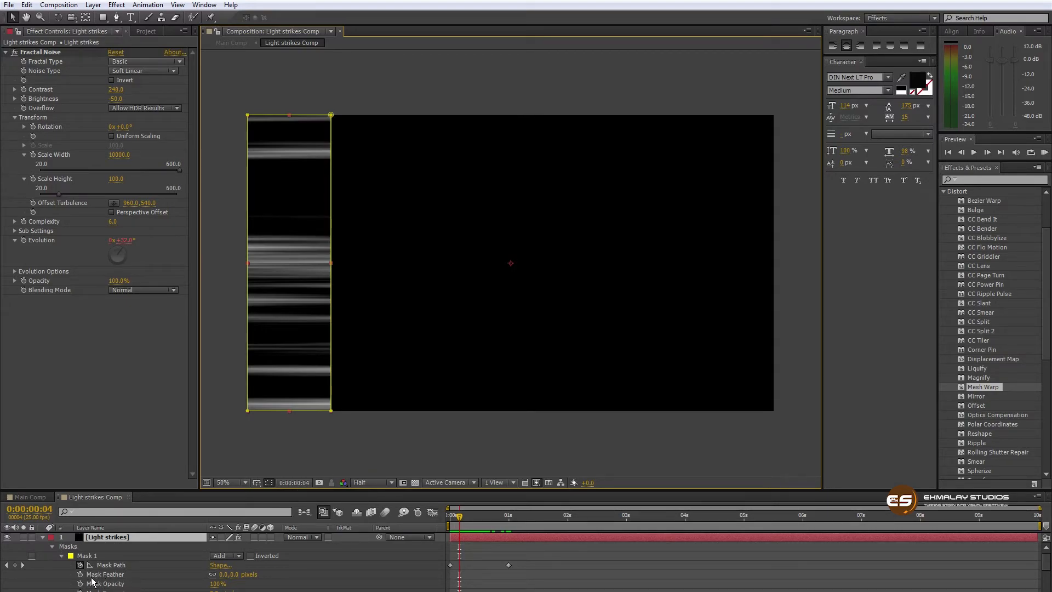
left_click_drag(233, 575, 300, 583)
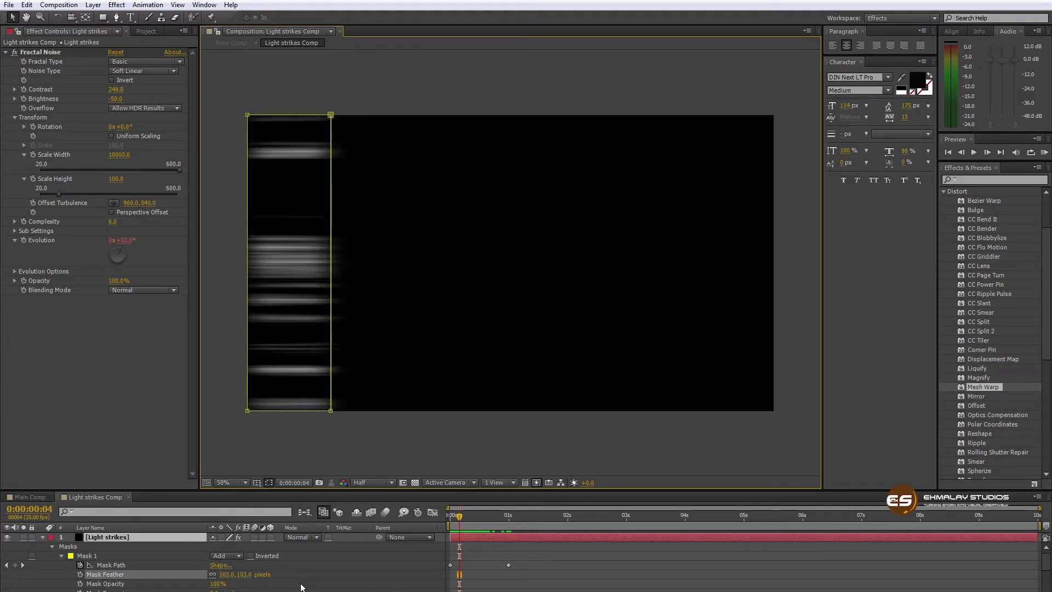
- In Main Comp at 0:00:01:15, adjust the Mesh Warp of Light strikes Comp near the horizon and deselect the layer
left_click(32, 497)
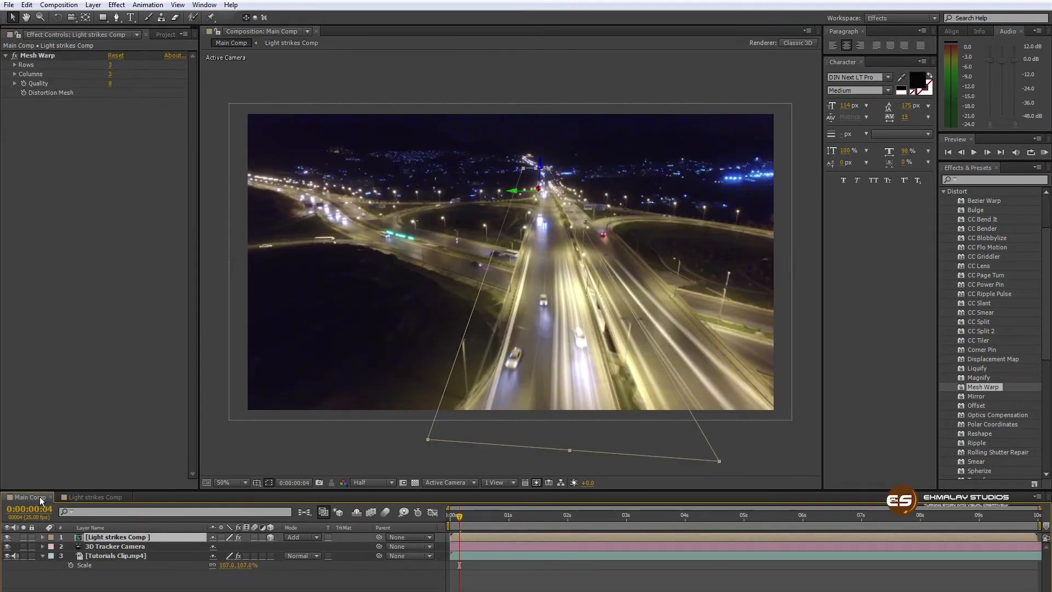
left_click_drag(459, 518, 499, 523)
left_click_drag(479, 525, 544, 527)
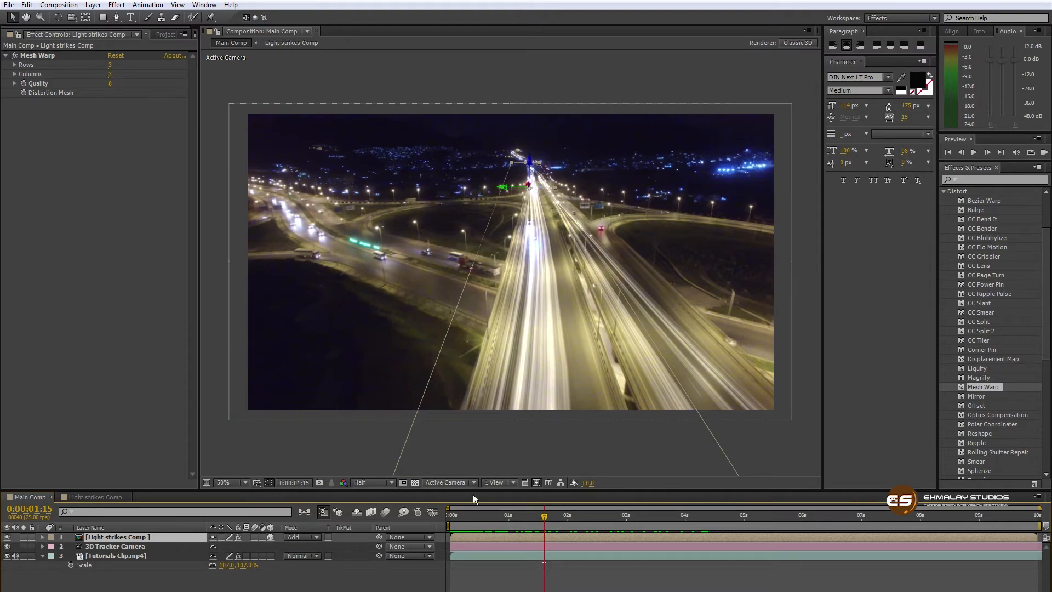
left_click(51, 57)
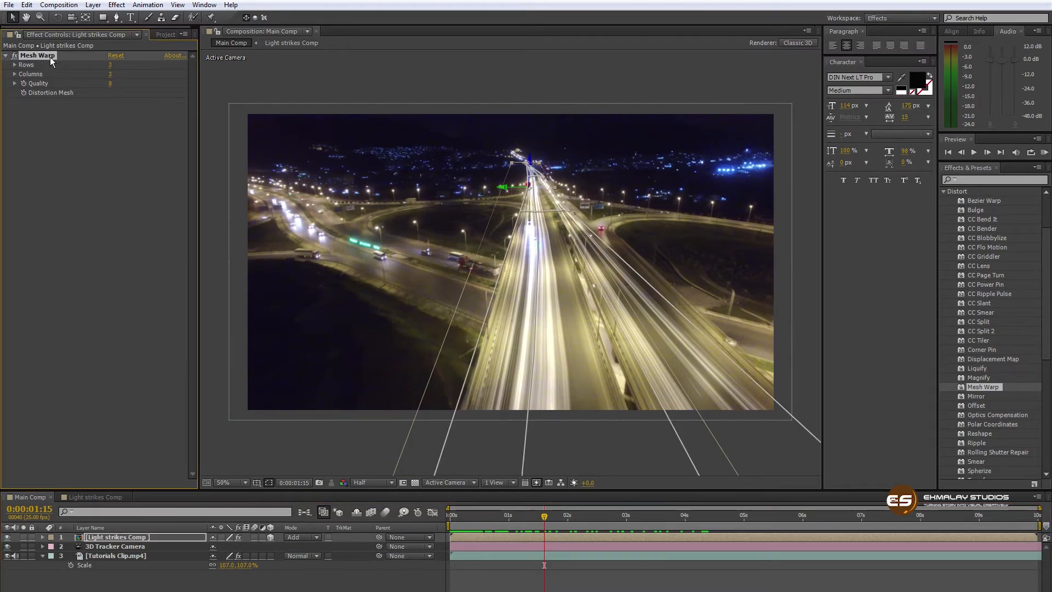
left_click_drag(538, 212, 540, 177)
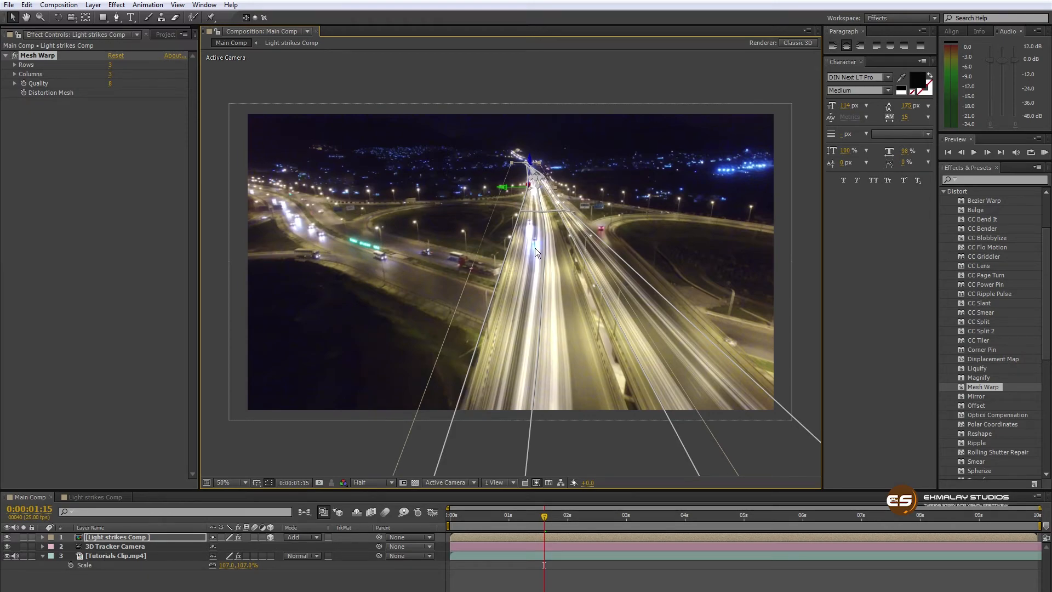
left_click(554, 583)
- Return to 0:00:00:00 and add a new adjustment layer to Main Comp
left_click_drag(488, 515, 427, 523)
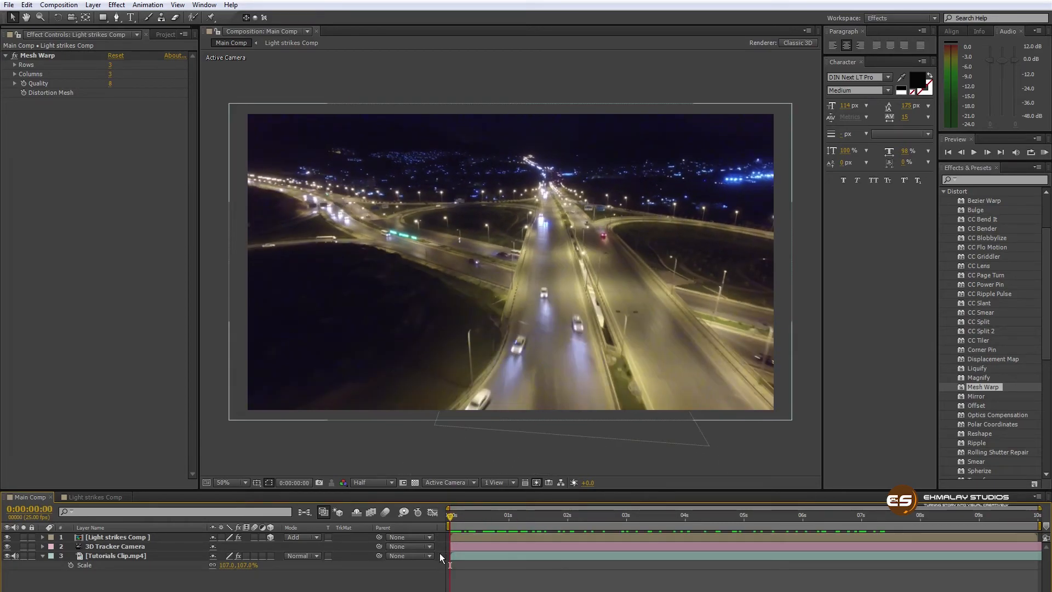
right_click(481, 589)
mouse_move(529, 472)
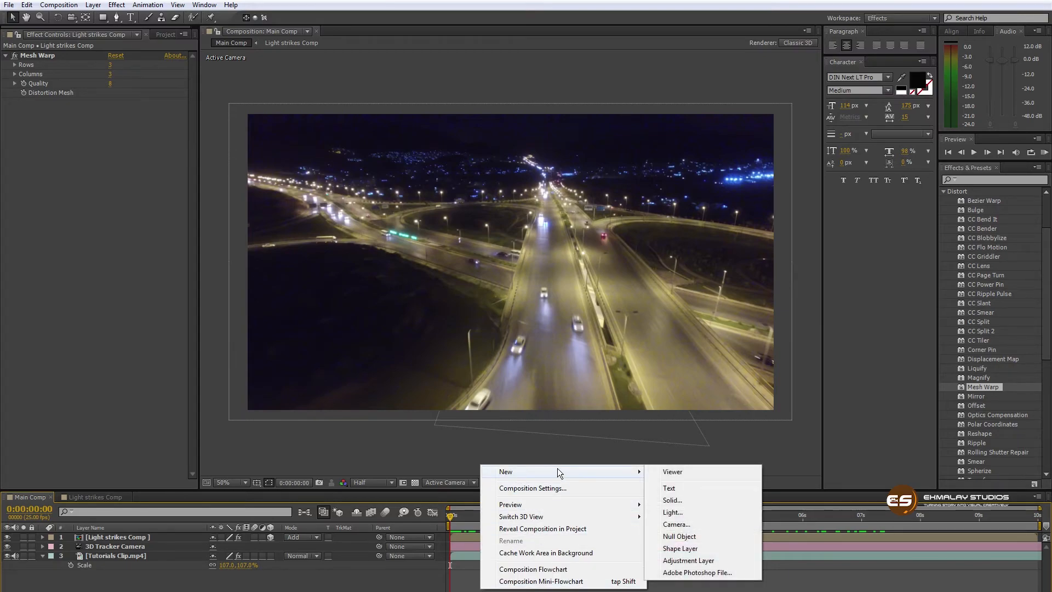
left_click(683, 560)
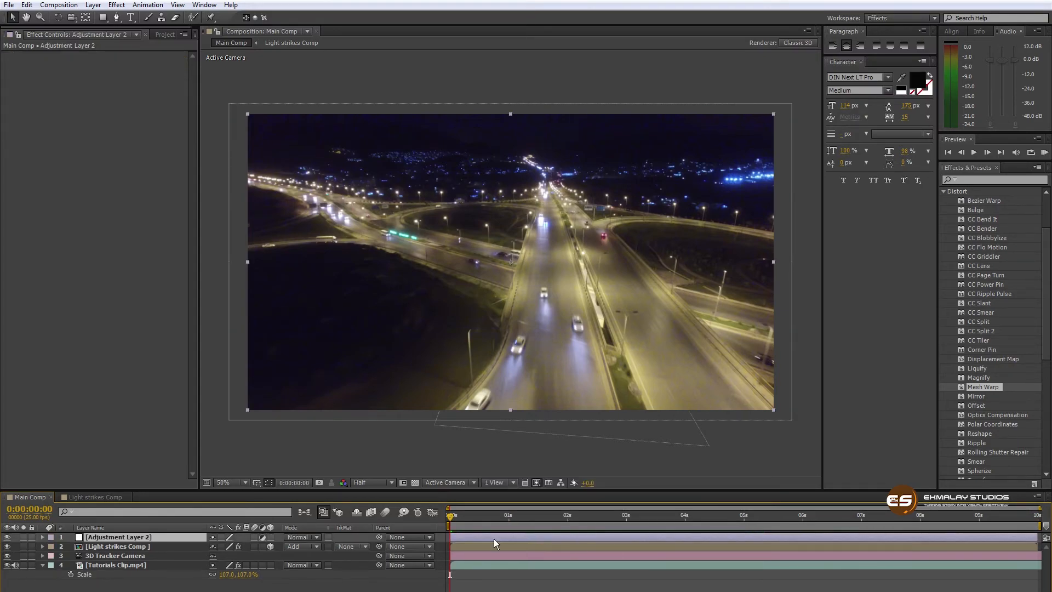
- Find the Levels effect and apply it to the adjustment layer
left_click(973, 180)
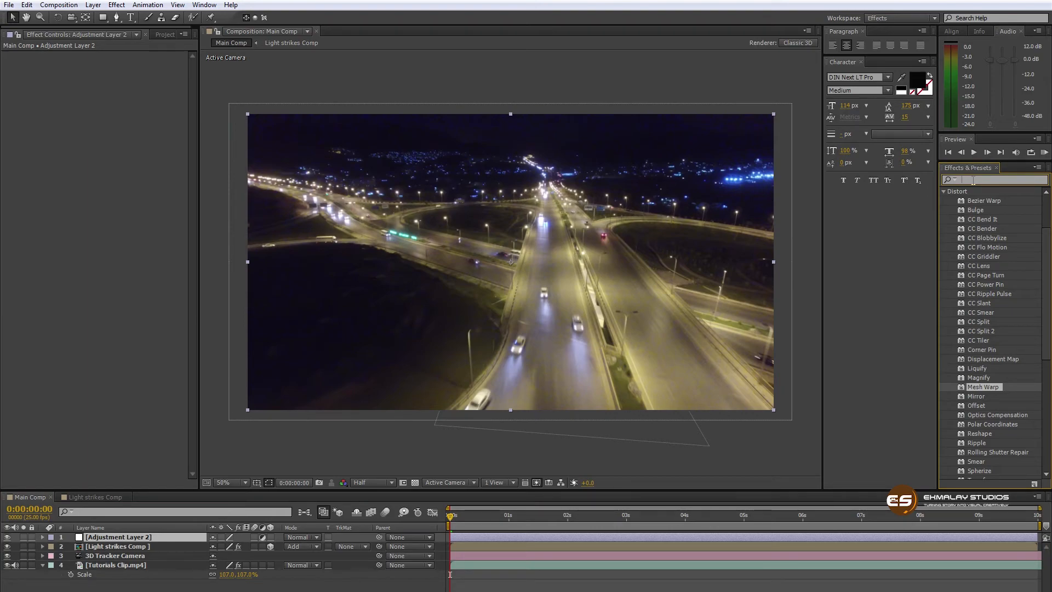
type("lr")
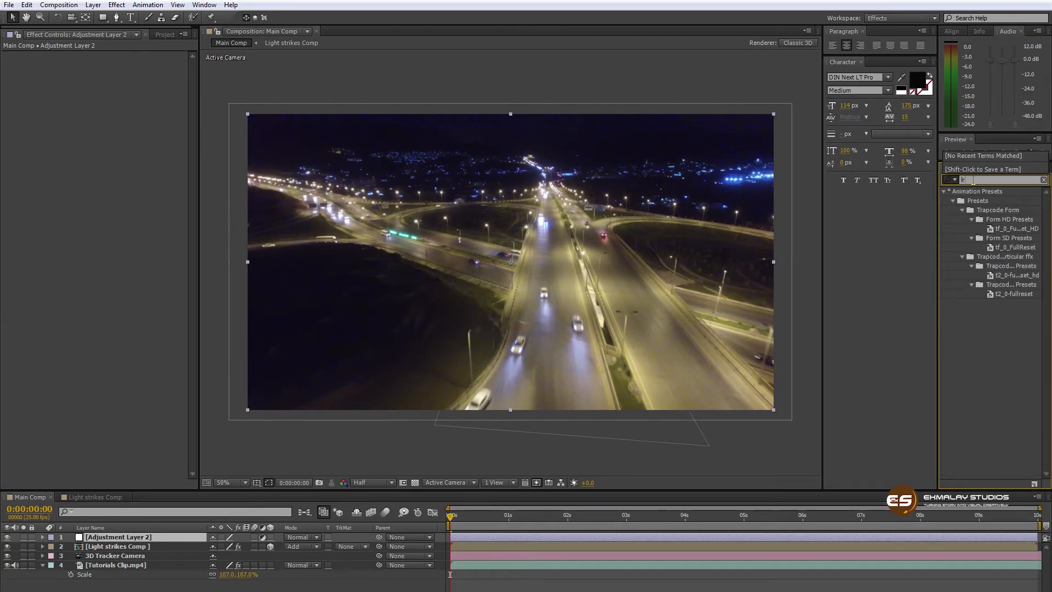
key("BackSpace")
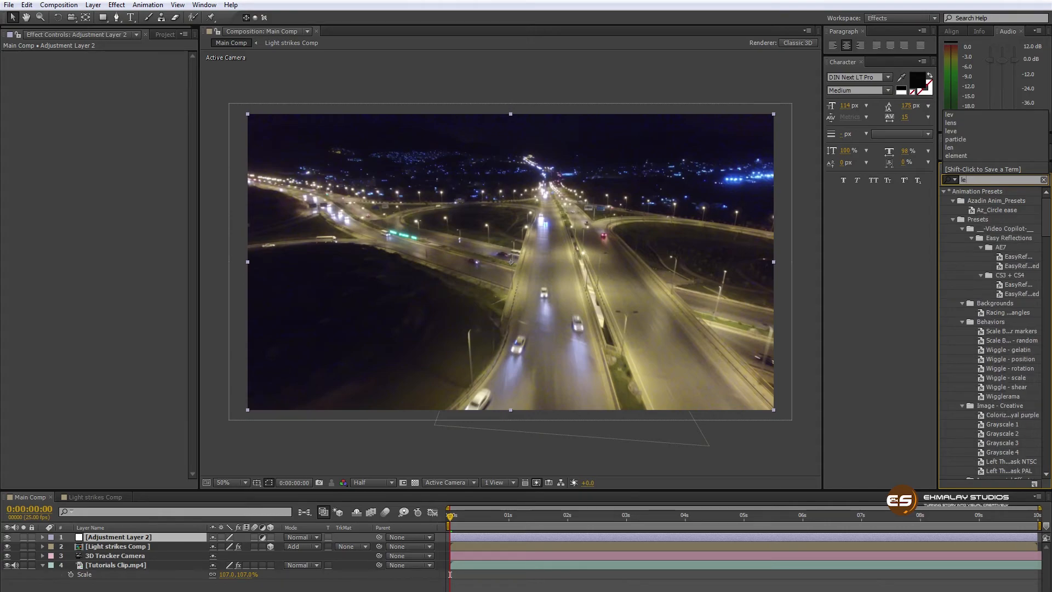
type("eve")
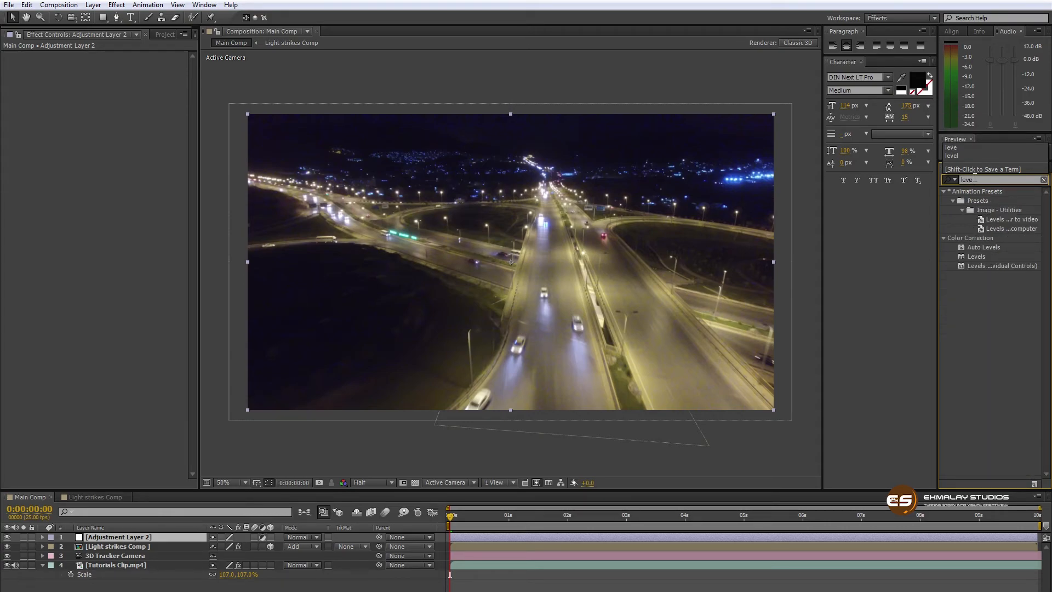
left_click(961, 263)
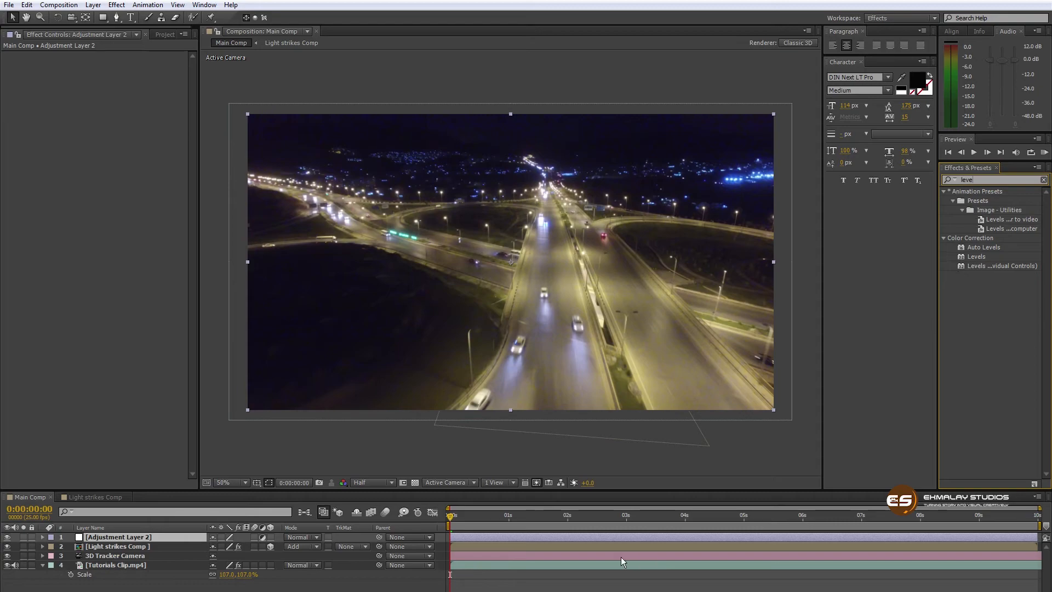
double_click(963, 258)
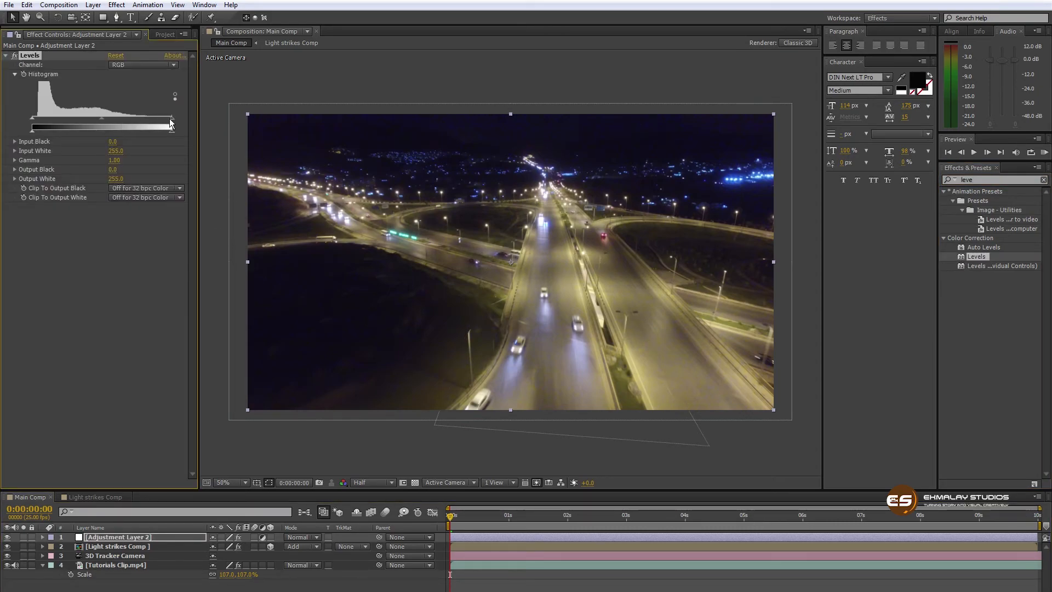
- At 0:00:02:11, set the adjustment layer's Levels Input Black to 10 and Gamma to 0.90
left_click(552, 516)
left_click_drag(552, 516, 594, 516)
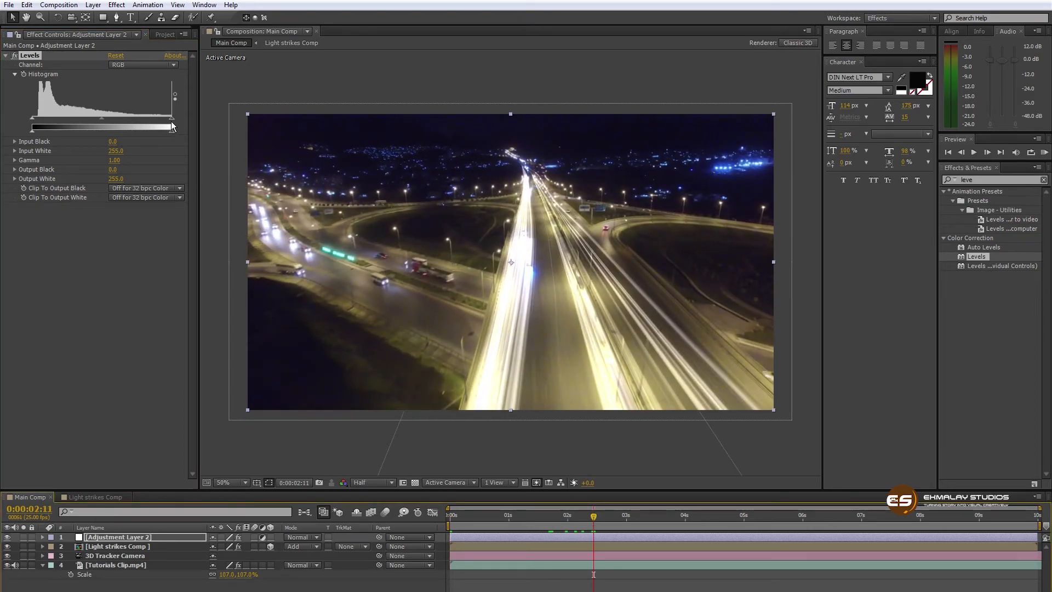
left_click_drag(32, 124, 38, 122)
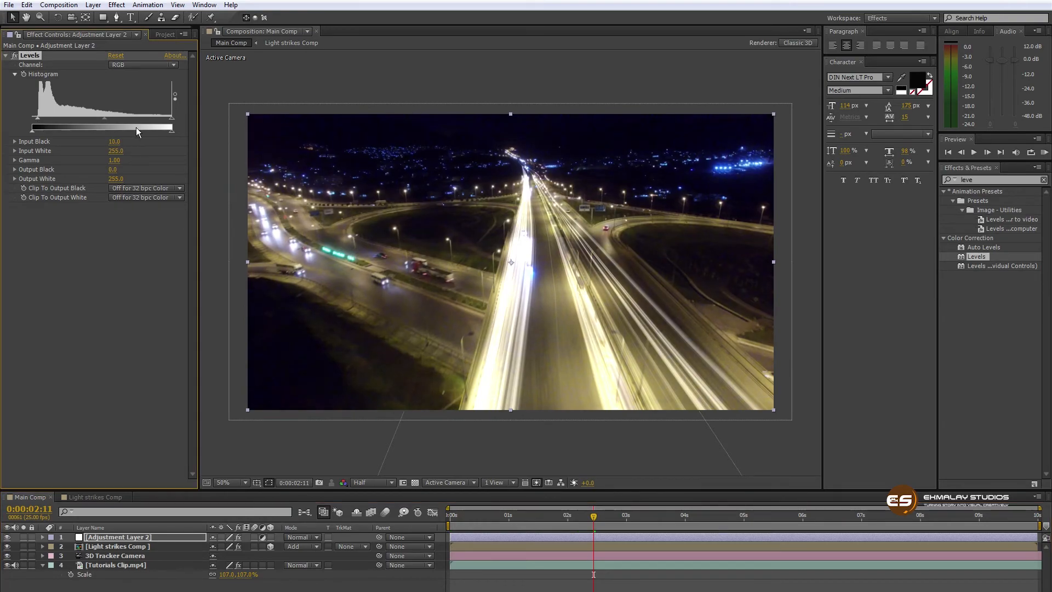
left_click_drag(103, 121, 109, 121)
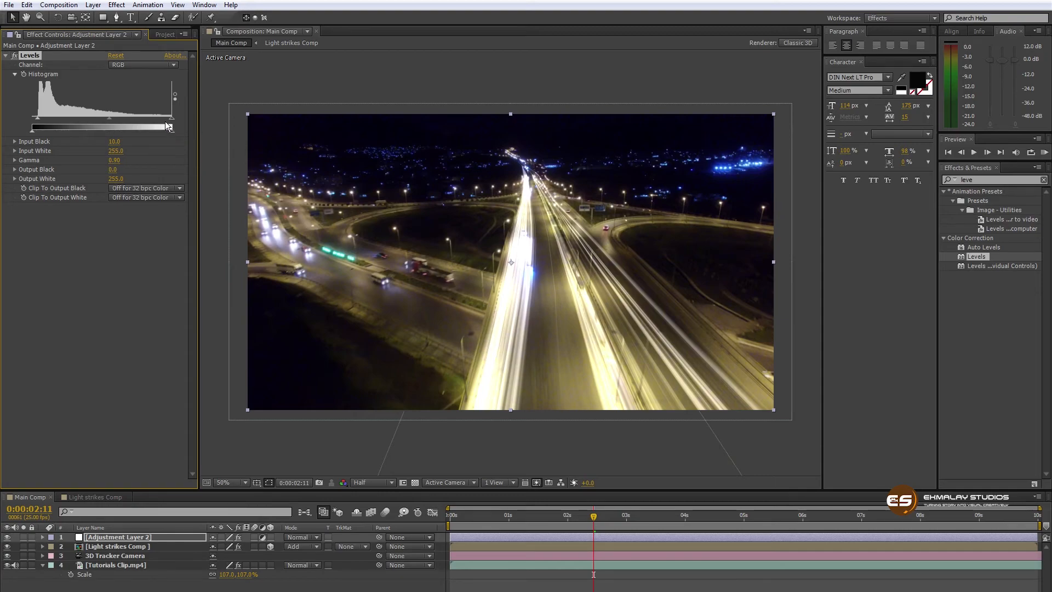
- Apply the Curves effect to the adjustment layer and shape its RGB curve into a gentle S for more contrast
left_click(1044, 181)
left_click(1043, 180)
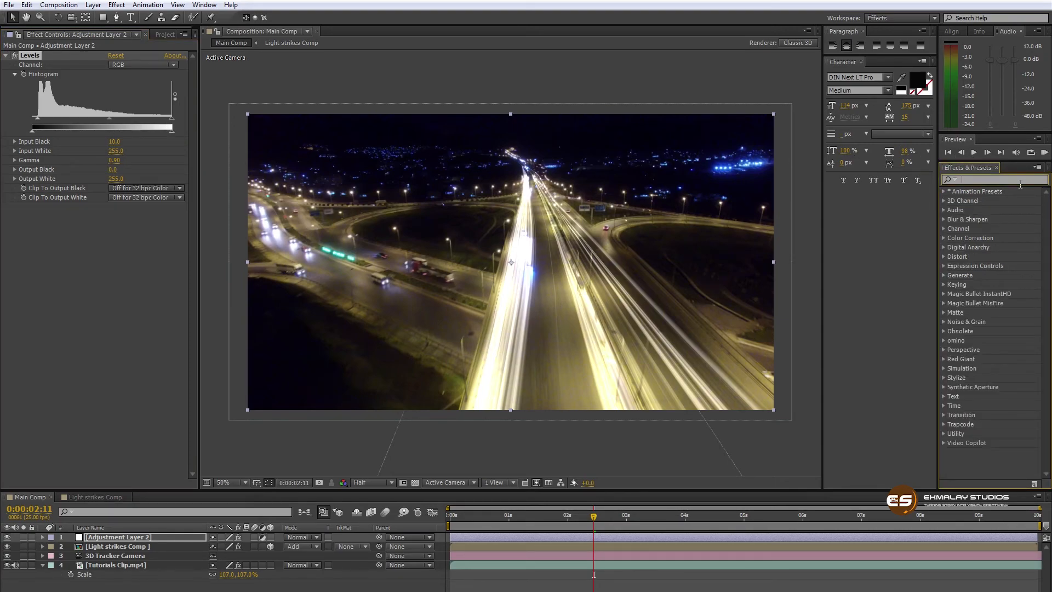
type("curve")
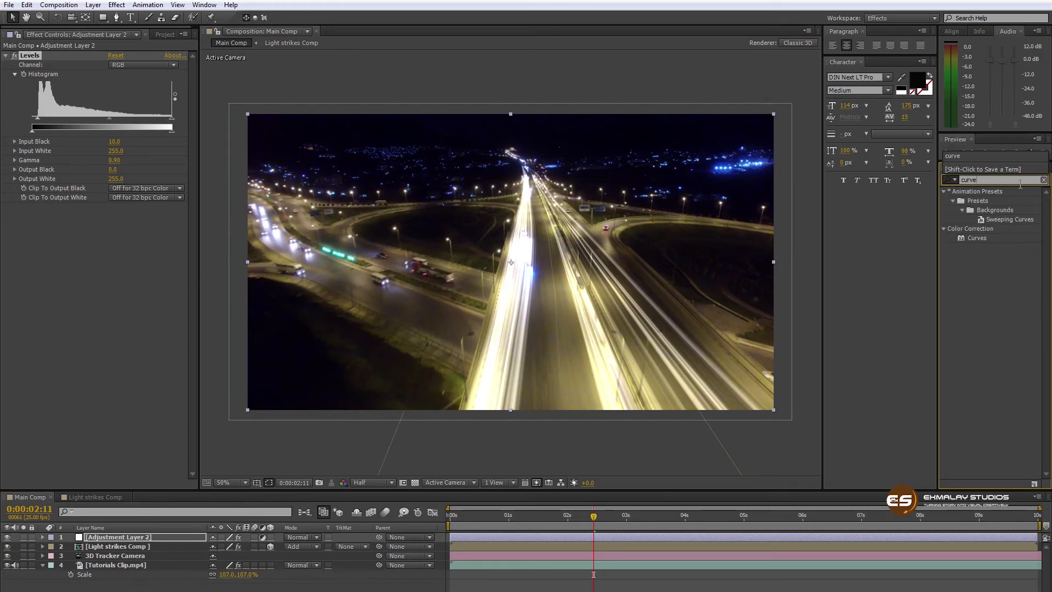
double_click(966, 240)
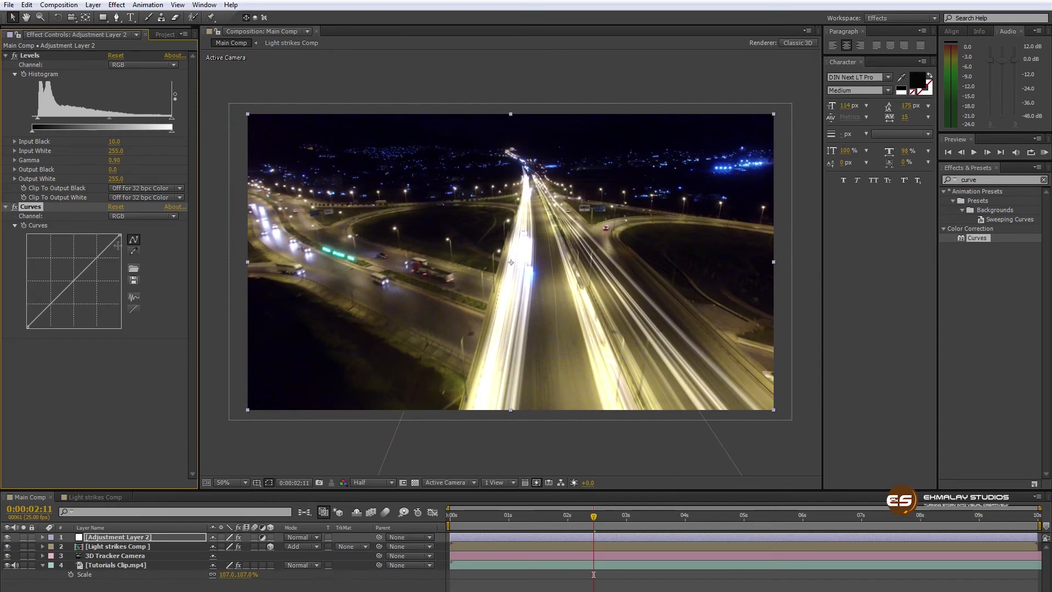
left_click(51, 303)
left_click_drag(50, 303, 52, 308)
left_click_drag(96, 256, 93, 255)
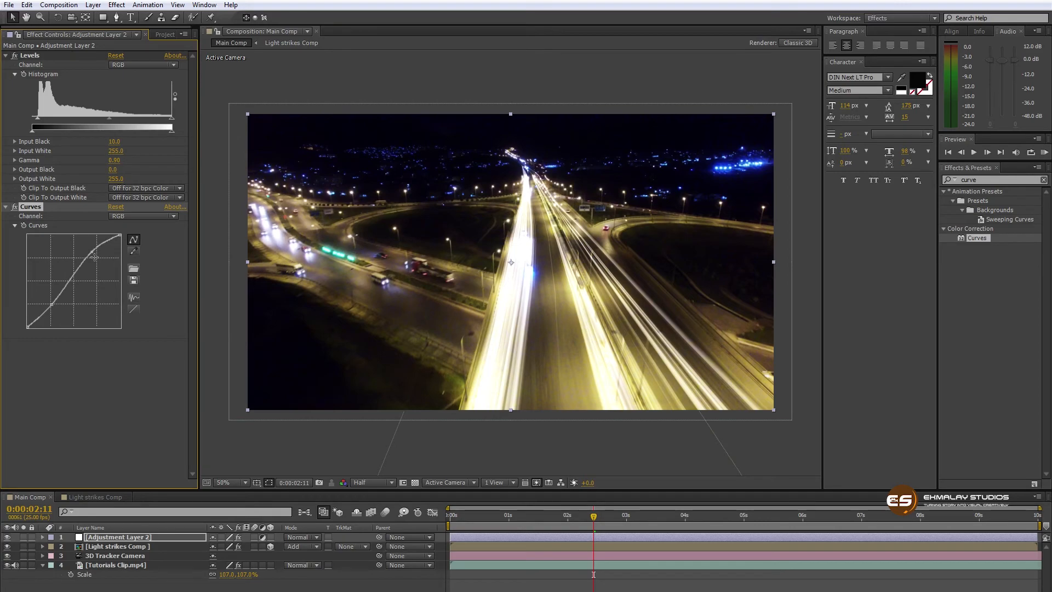
- At 0:00:01:15, open Light strikes Comp, find the Tint effect and apply it to the Light strikes layer
left_click_drag(519, 516, 784, 540)
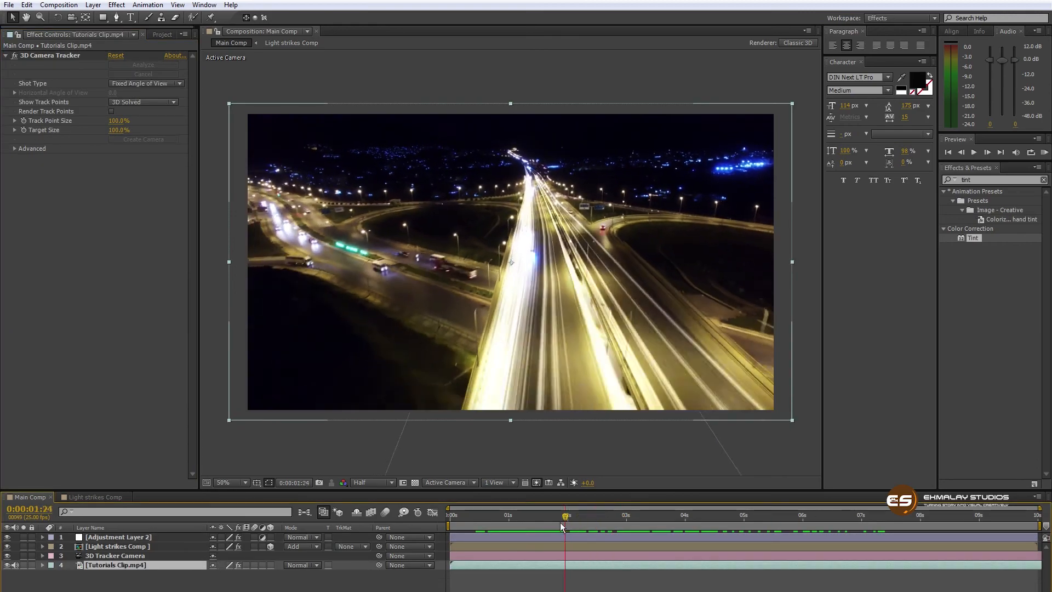
mouse_move(561, 522)
left_mouse_down()
mouse_move(531, 527)
mouse_move(654, 524)
mouse_move(505, 512)
mouse_move(627, 514)
mouse_move(494, 516)
mouse_move(548, 516)
left_mouse_up()
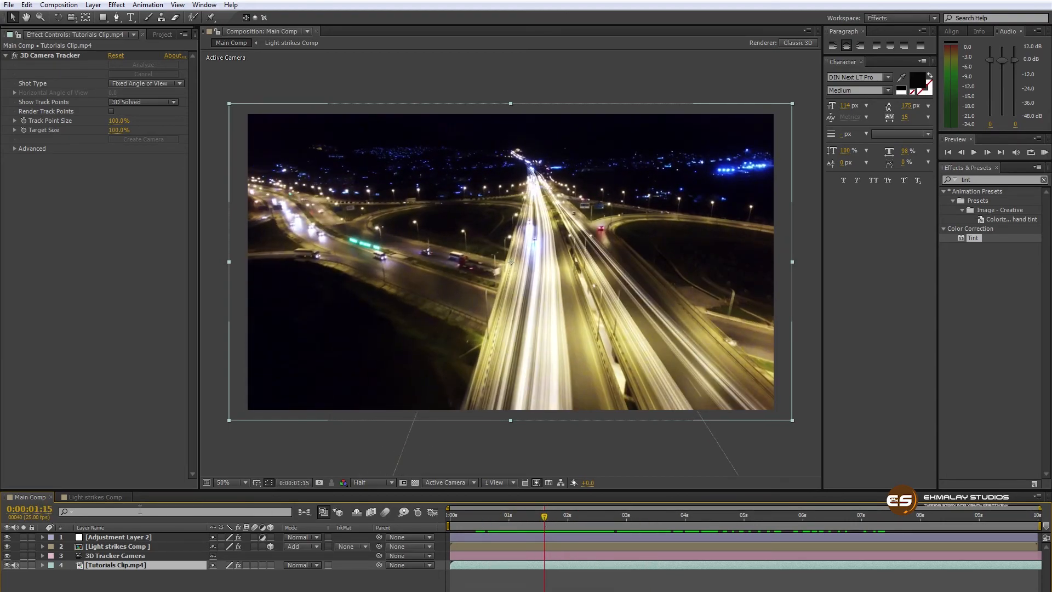
left_click(97, 497)
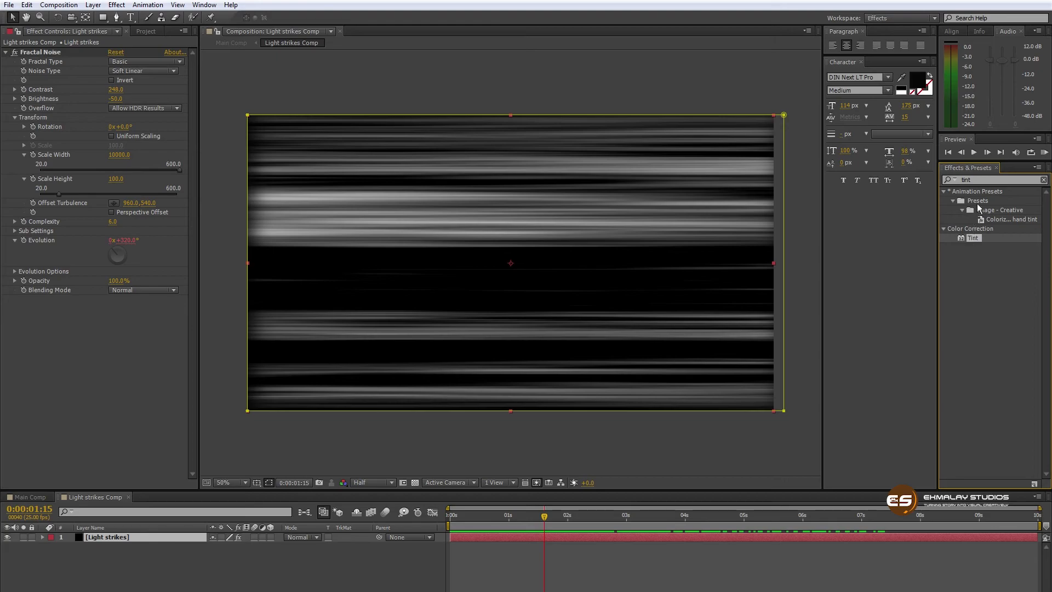
left_click(965, 180)
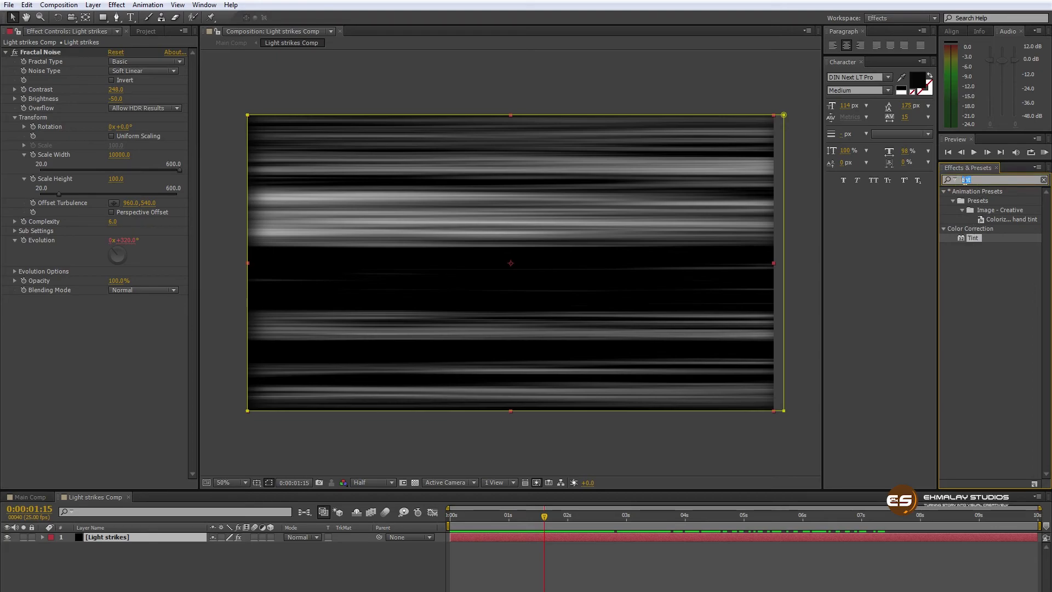
key("BackSpace")
left_click(976, 183)
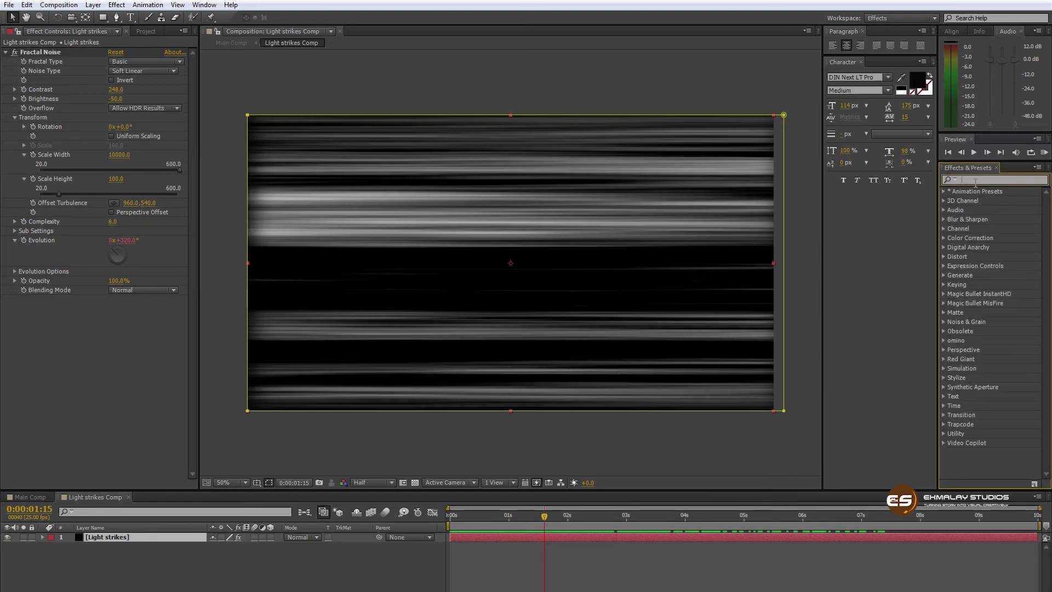
type("t")
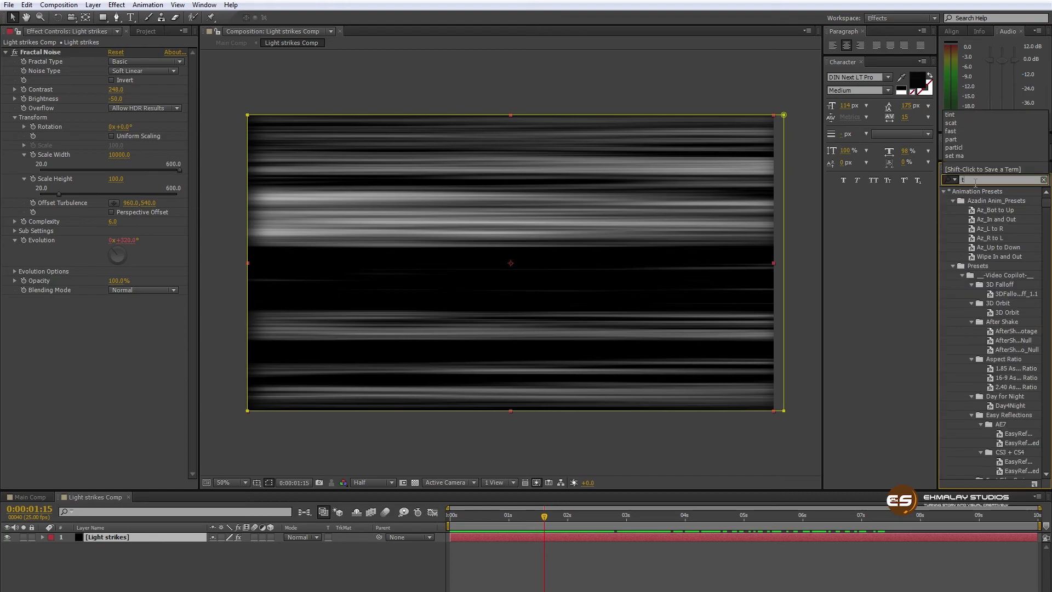
type("int")
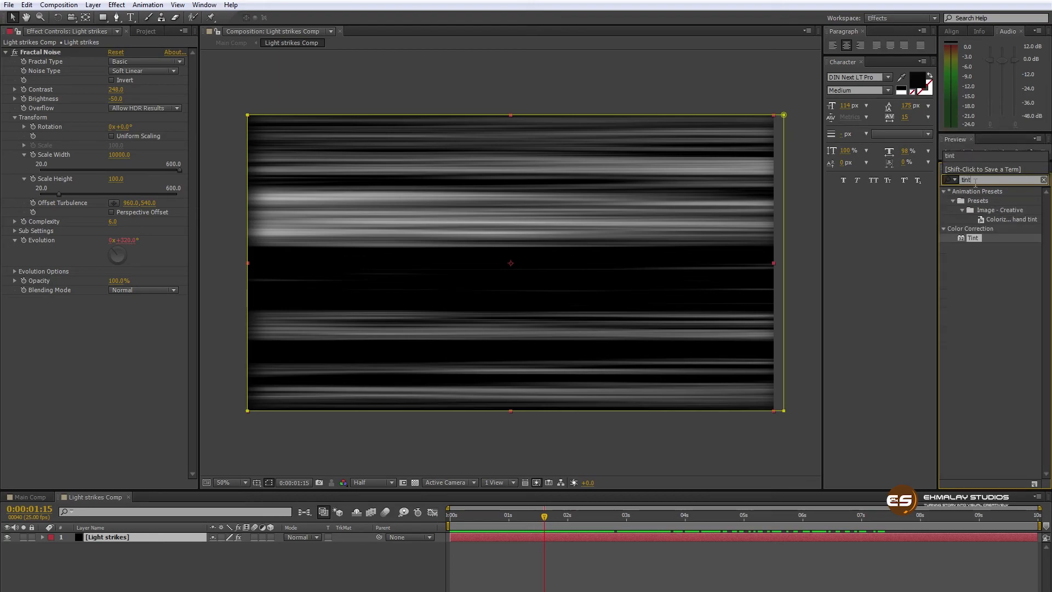
left_click_drag(965, 240, 624, 534)
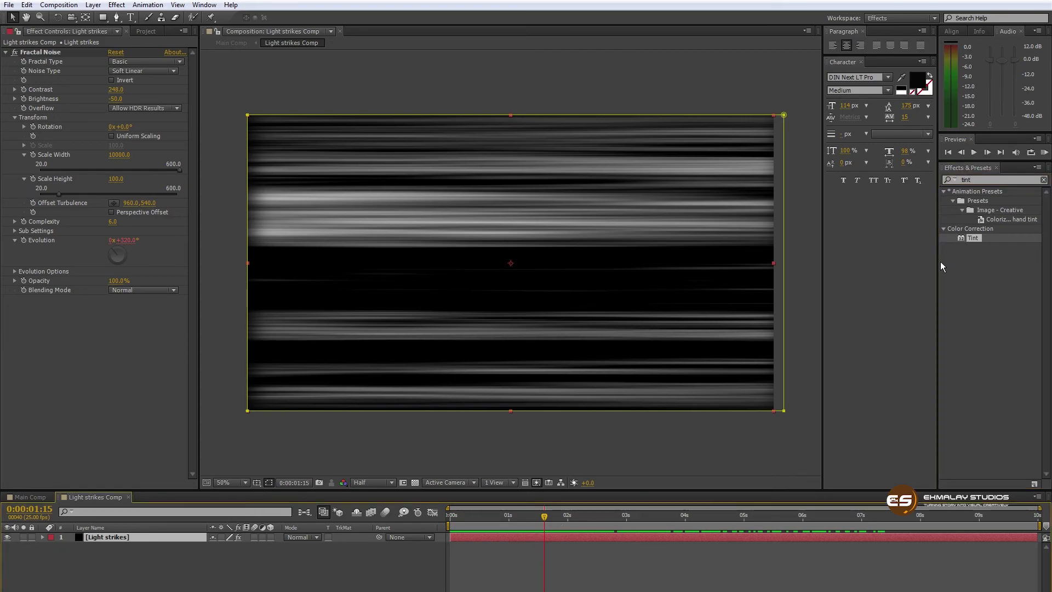
double_click(962, 239)
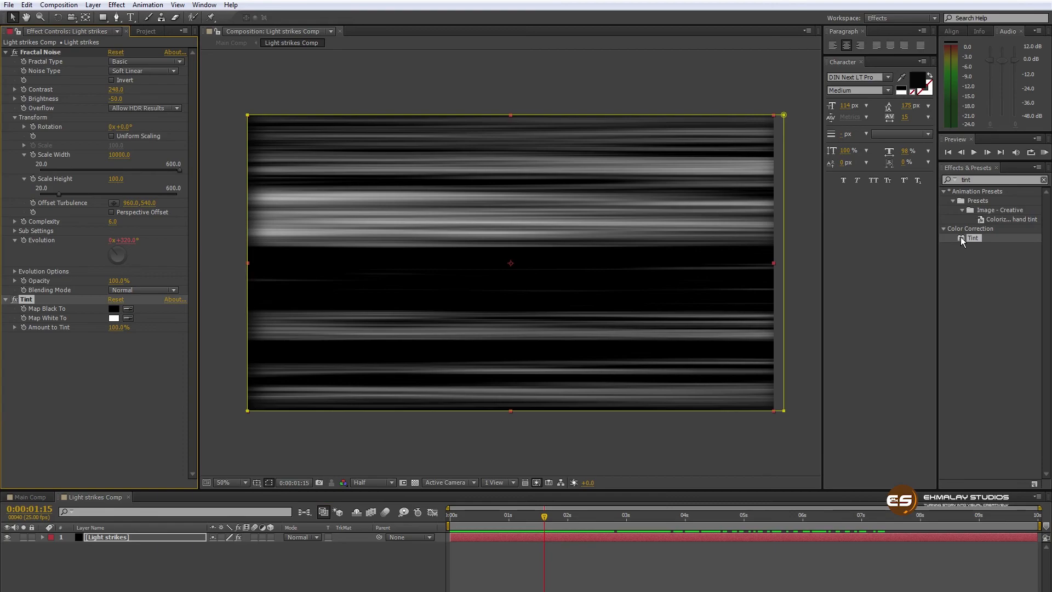
- Set the Tint effect's Map White To color to red FF0000 and view the streaks in Main Comp
left_click(112, 318)
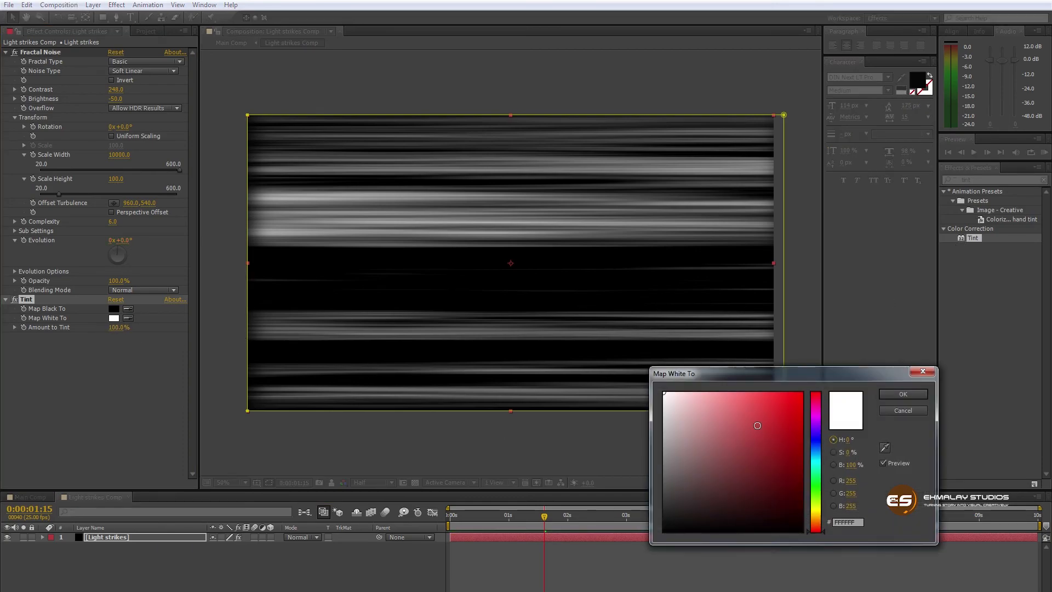
left_click_drag(786, 405, 810, 378)
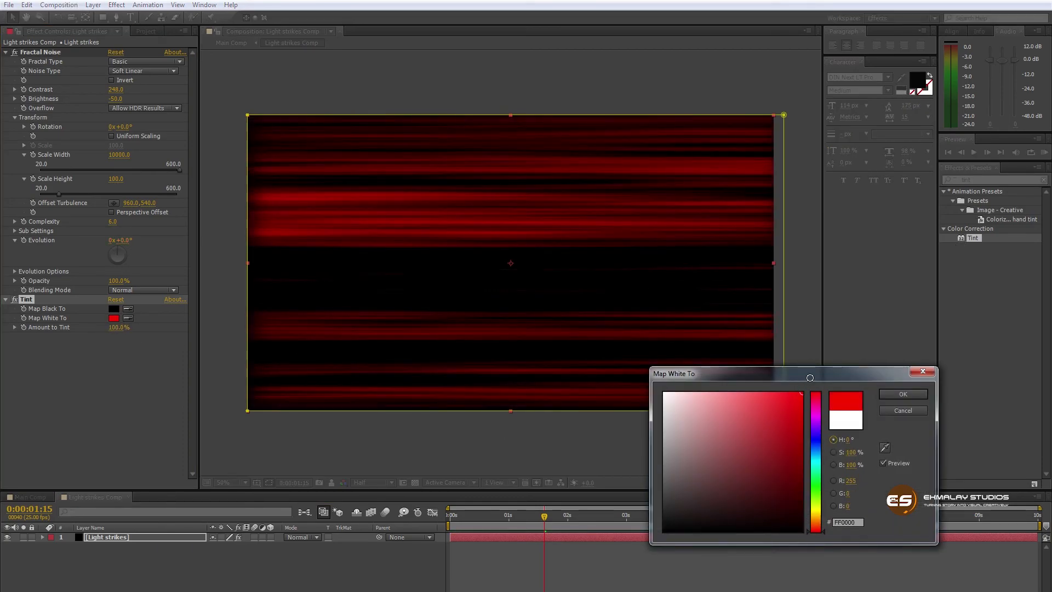
left_click(907, 393)
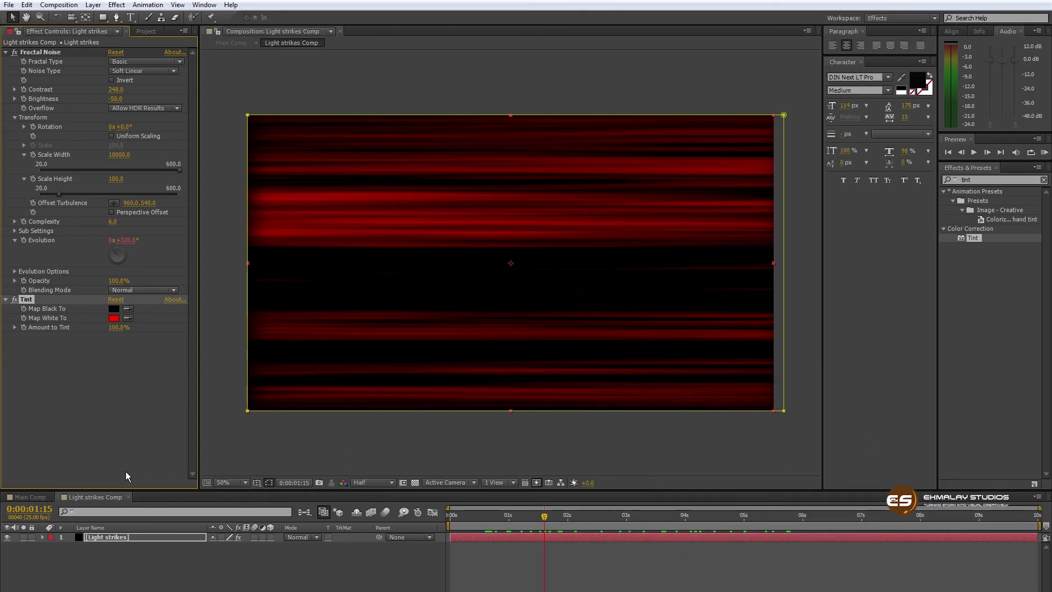
left_click(40, 498)
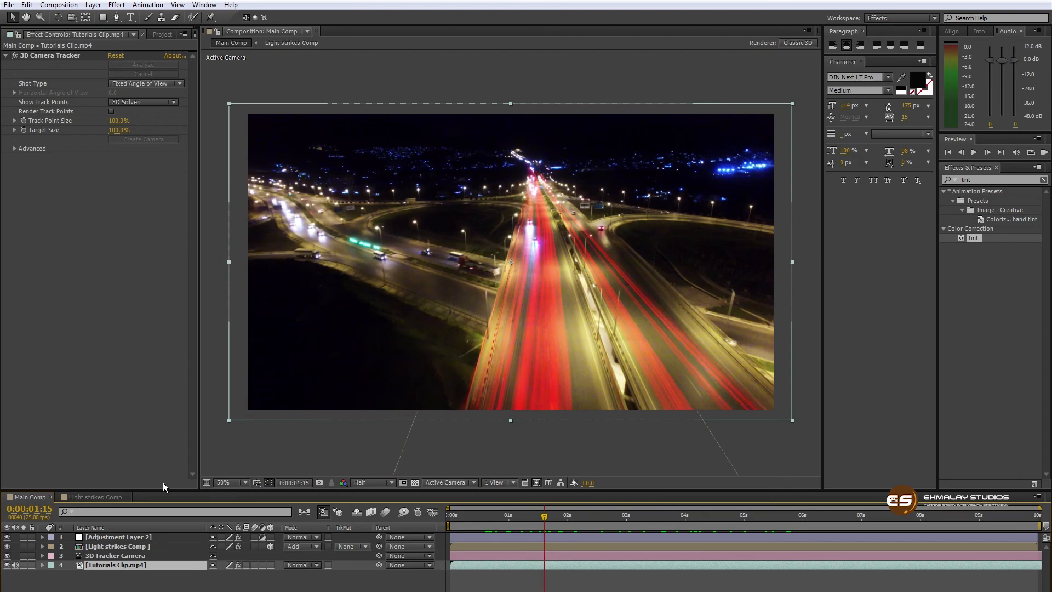
- Change the Light strikes layer's Tint Map White To color to blue 2773FE and check it in Main Comp
left_click(96, 497)
left_click(119, 317)
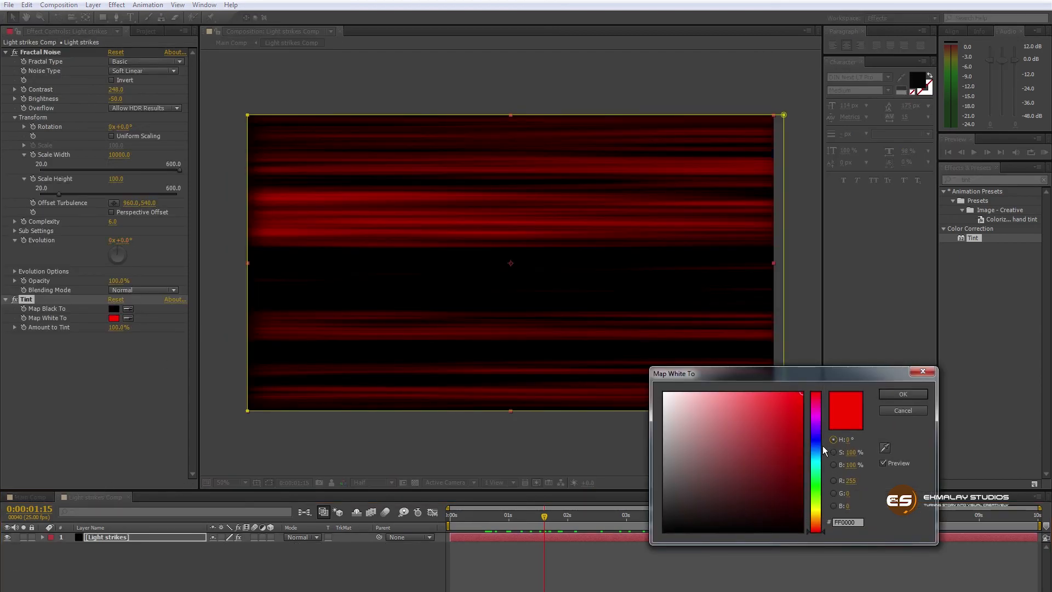
left_click(820, 446)
left_click(782, 393)
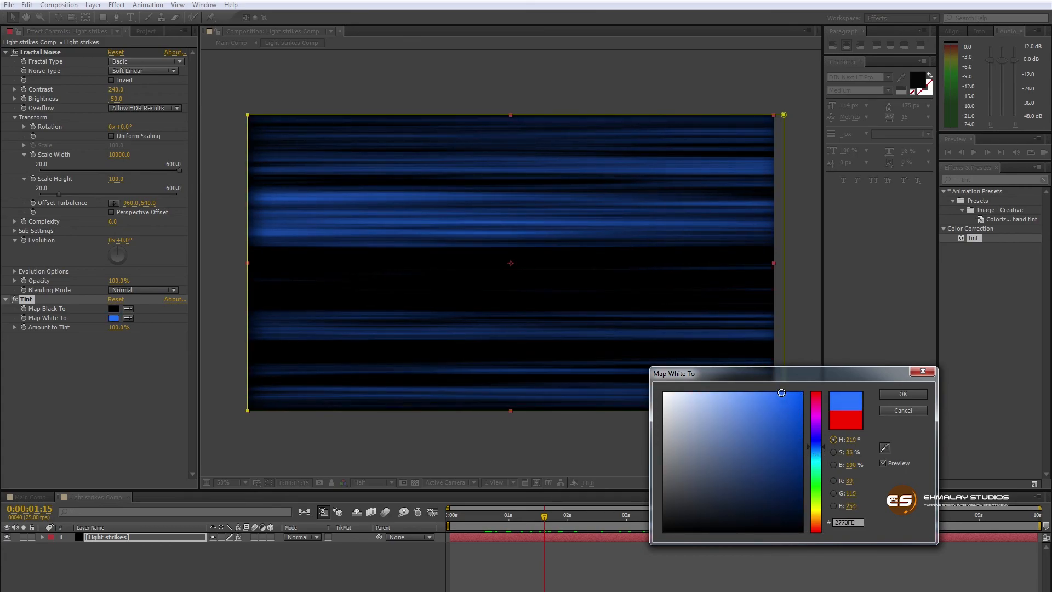
left_click(903, 394)
left_click(36, 495)
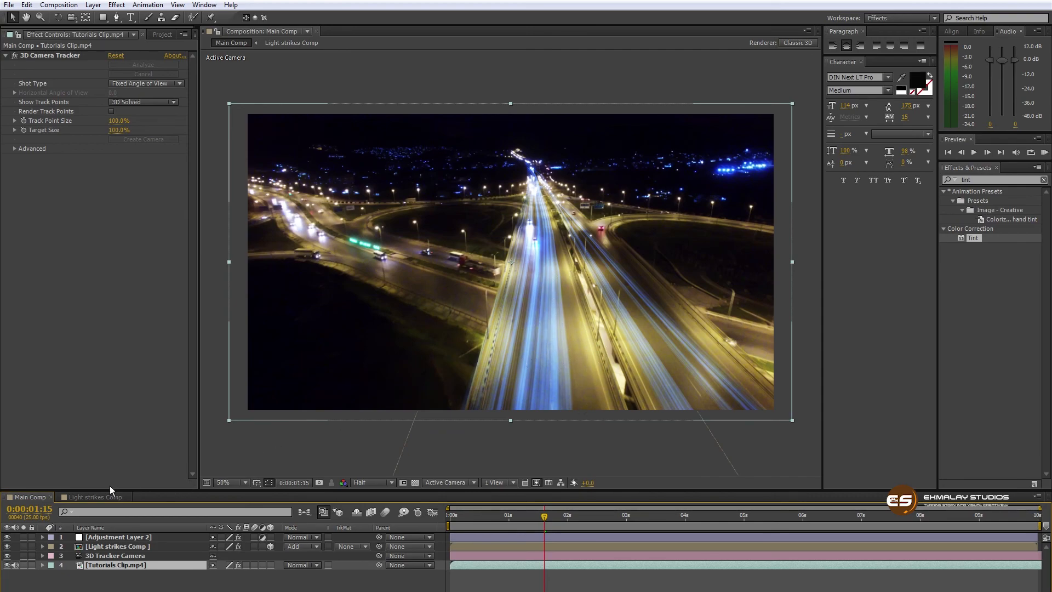
- Try an orange and then a yellow of hue 51° for Tint's Map White To, and check the streaks in Main Comp
left_click(97, 497)
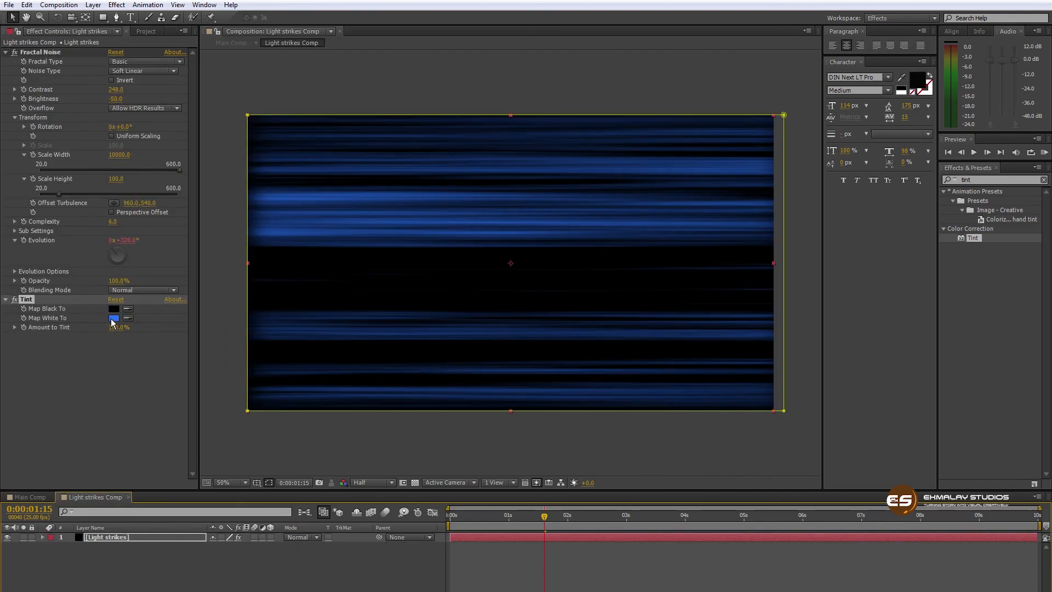
left_click(114, 319)
left_click_drag(674, 402, 616, 368)
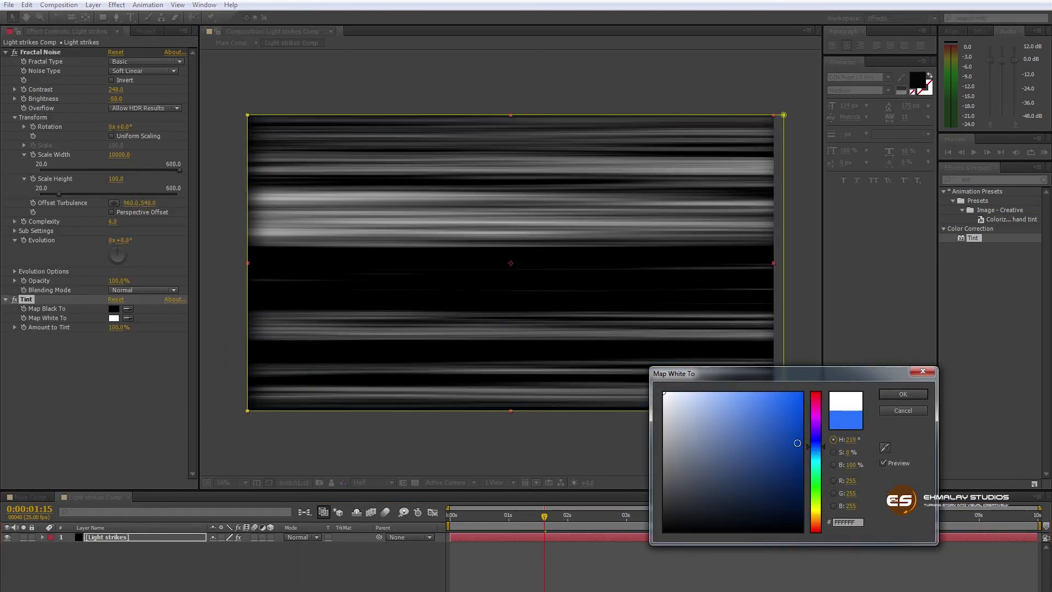
left_click(819, 518)
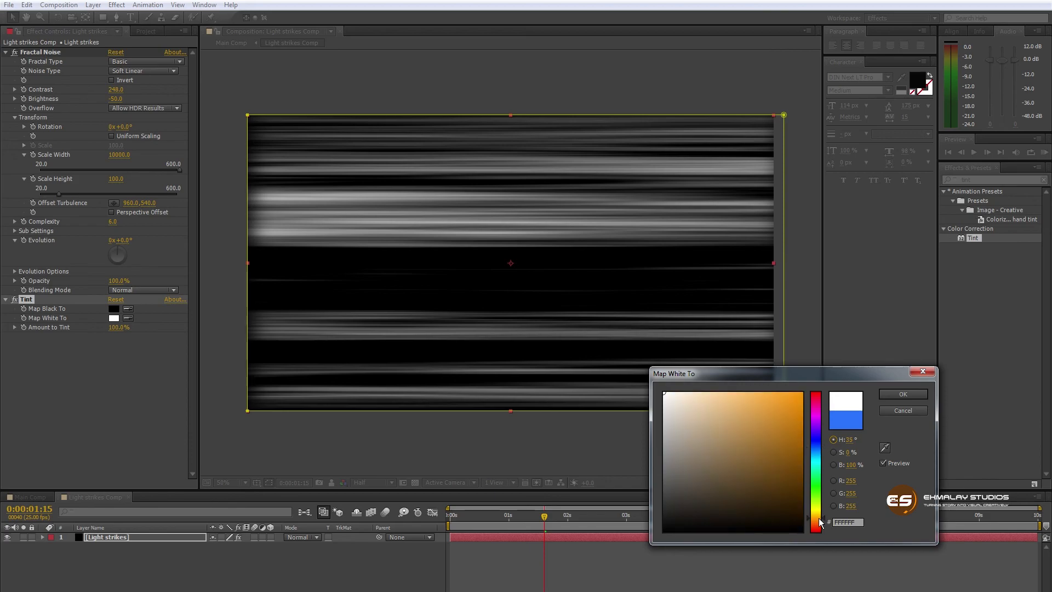
left_click(751, 390)
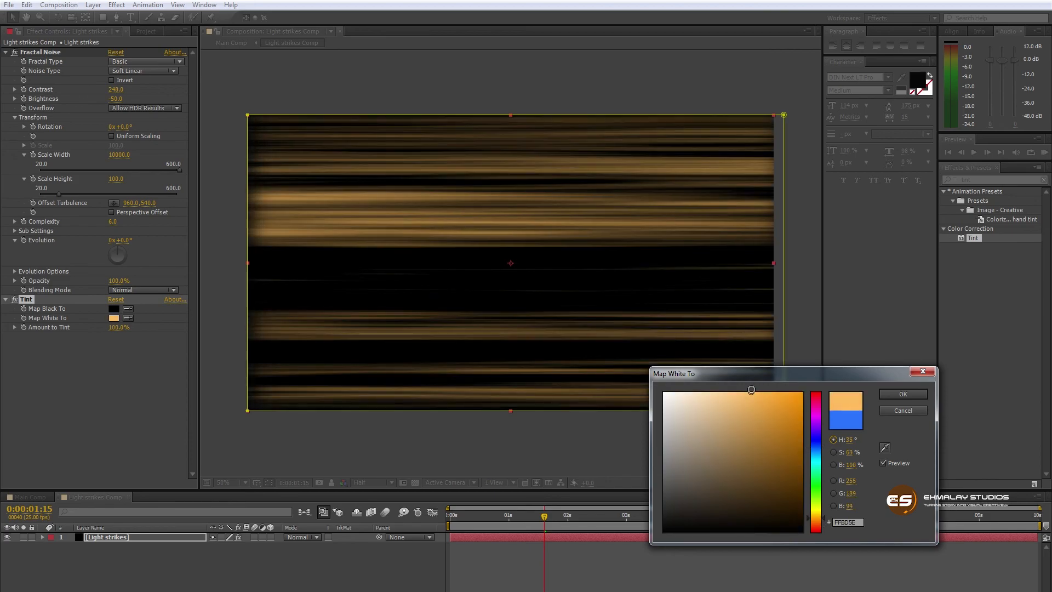
left_click_drag(751, 380, 735, 380)
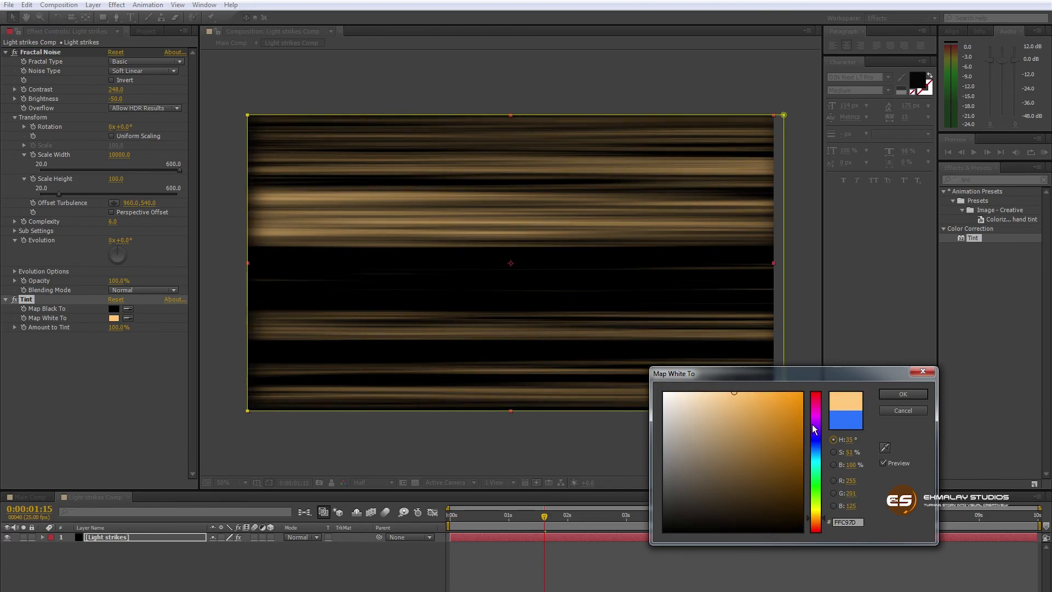
left_click(820, 512)
left_click_drag(774, 401, 766, 382)
left_click(896, 397)
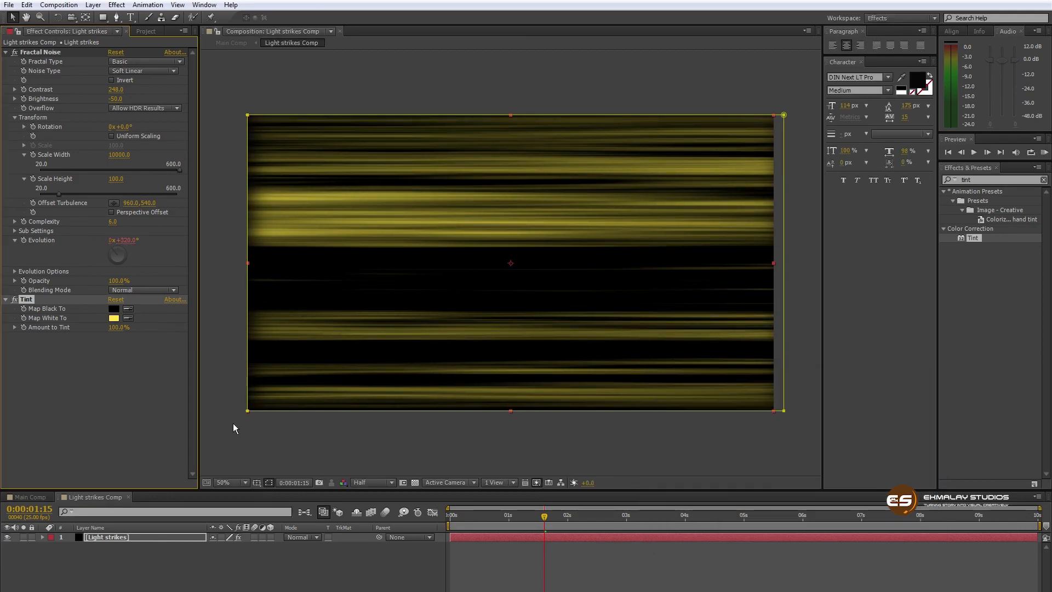
left_click(23, 499)
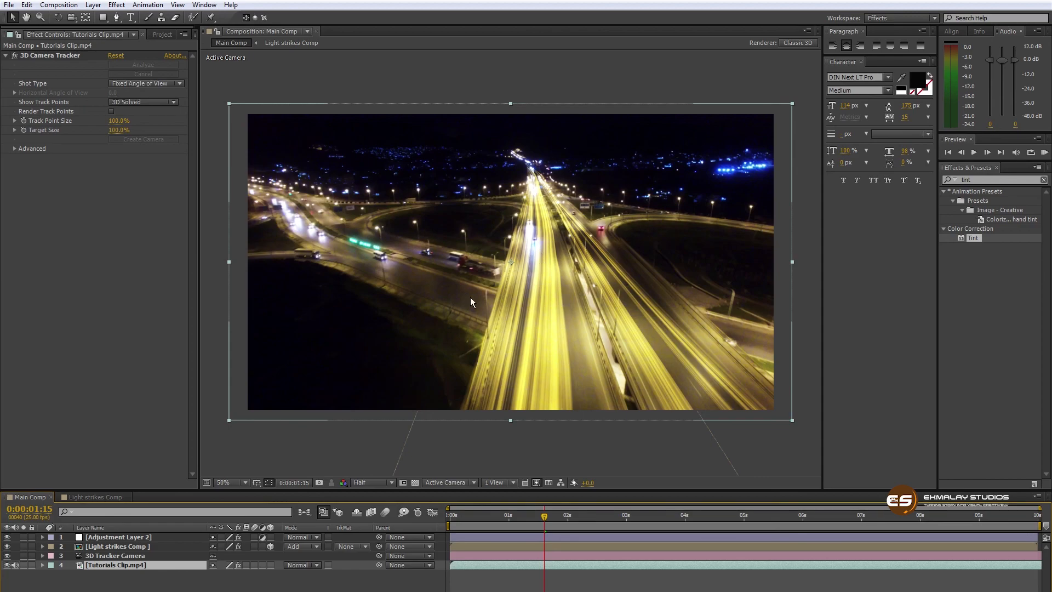
- Set Tint's Map White To color to white FFFFFF in Light strikes Comp and view Main Comp at 0:00:01:01
left_click(82, 496)
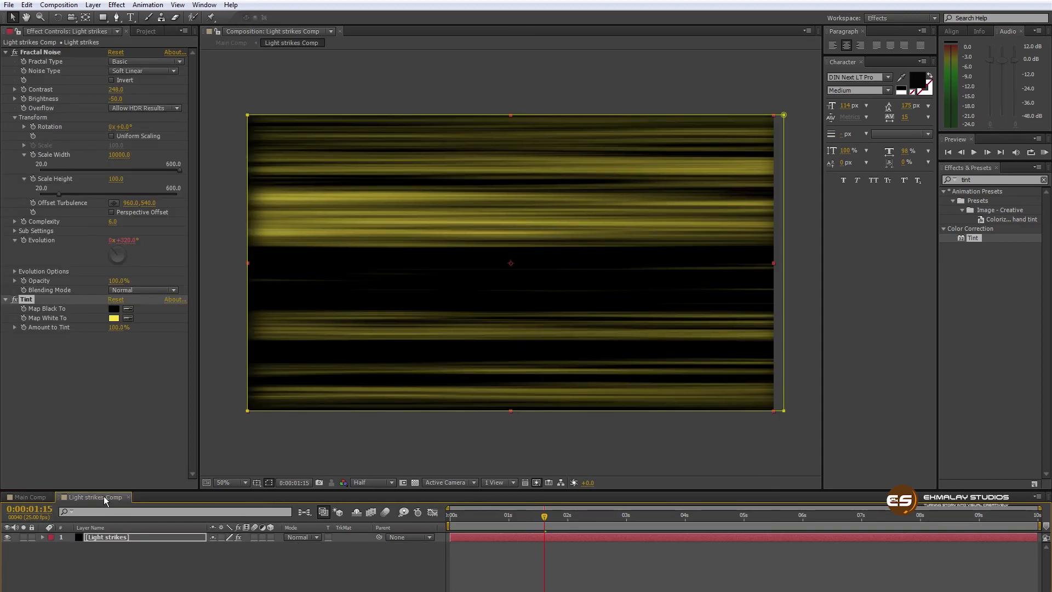
left_click(114, 318)
left_click_drag(720, 432, 606, 365)
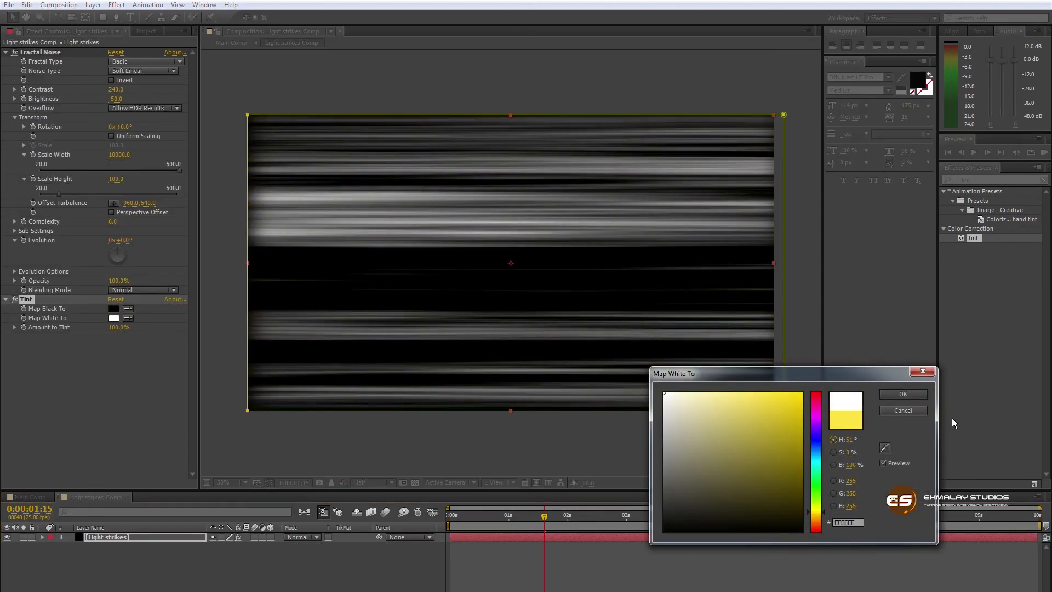
left_click(904, 394)
left_click(39, 497)
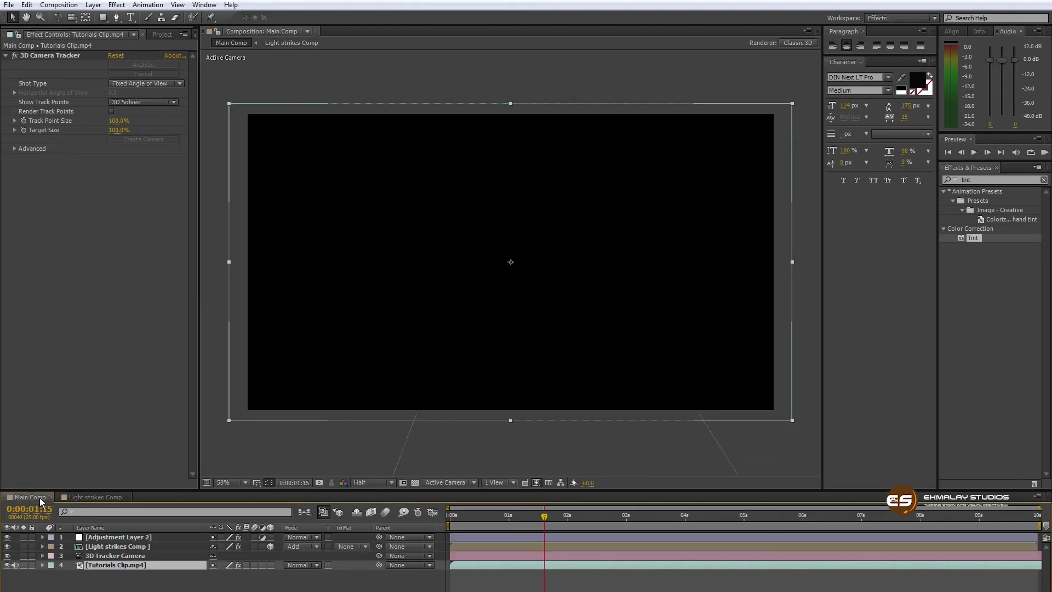
left_click(511, 516)
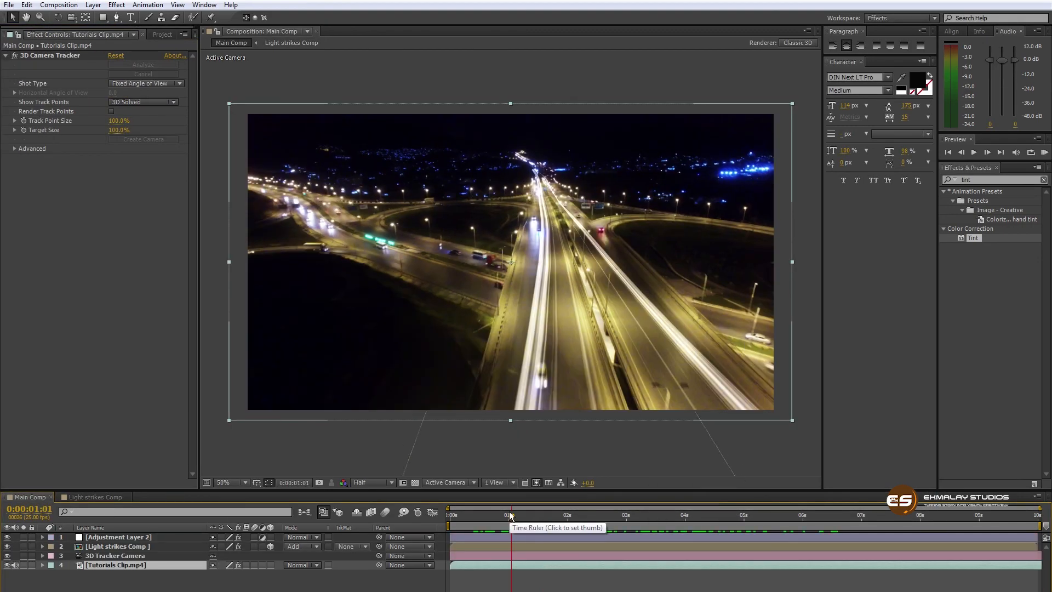